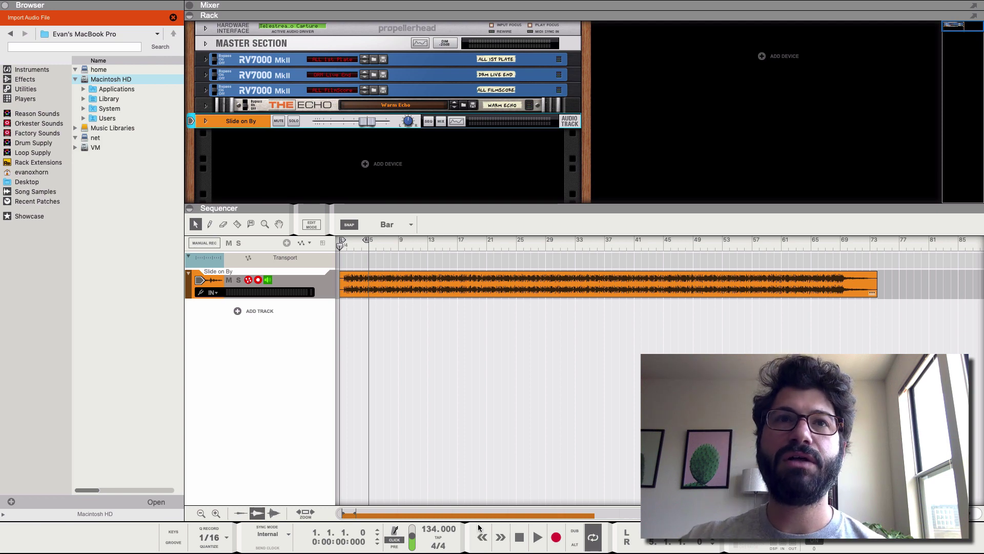
# Collapse the browser to give the rack and sequencer more room
pyautogui.click(6, 6)
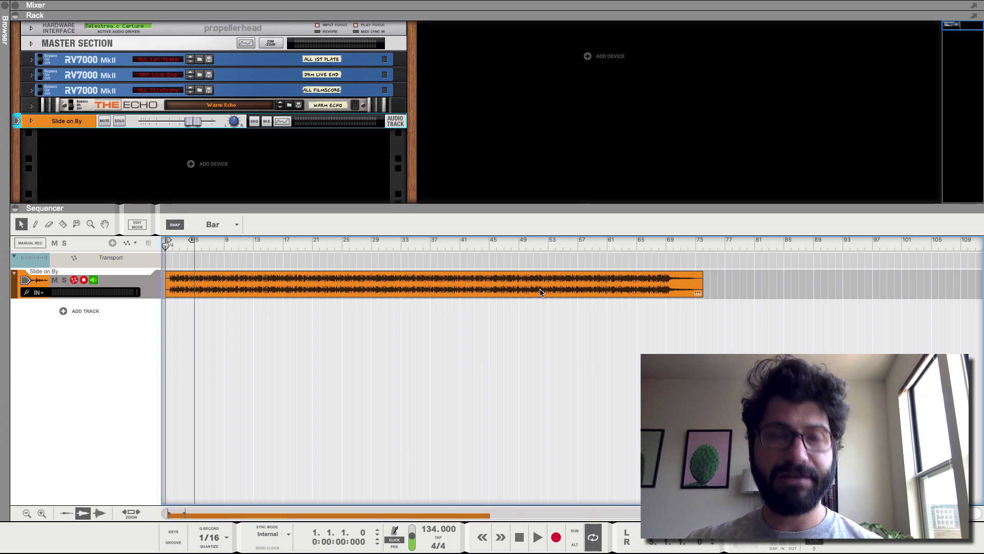
# Create a second audio track and place a copy of the Slide on By clip on it at bar 72
pyautogui.moveTo(520, 292); pyautogui.dragTo(847, 308)
pyautogui.press('super+z')
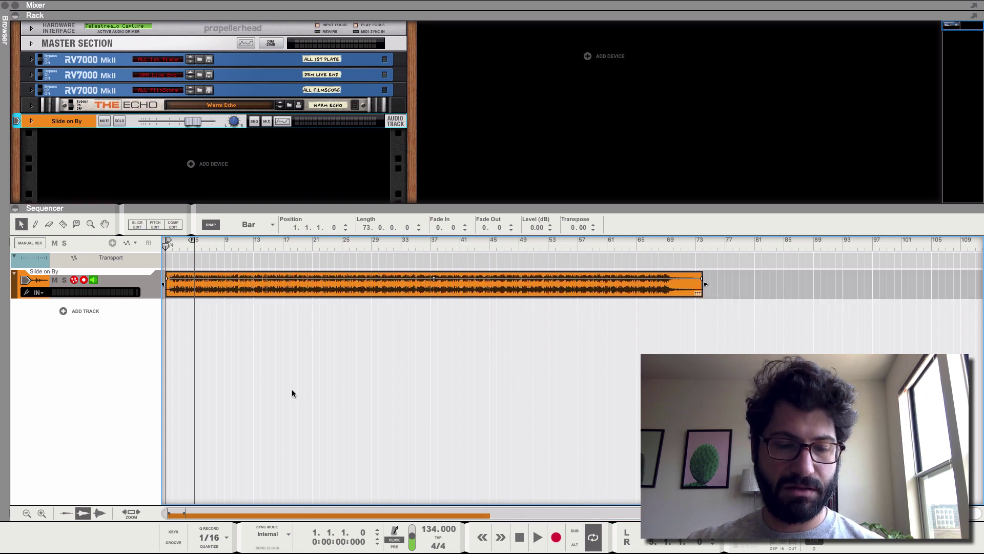
pyautogui.click(89, 318)
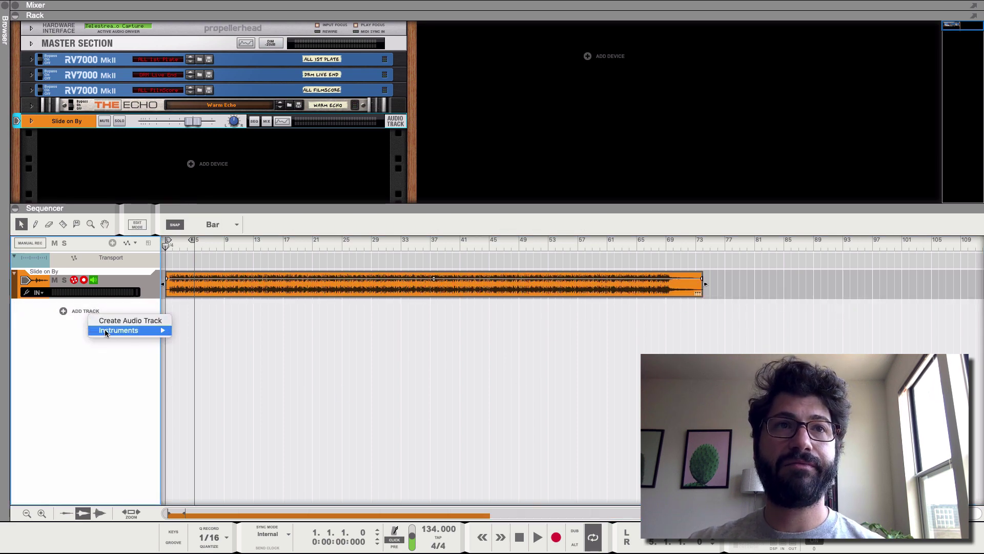
pyautogui.click(126, 320)
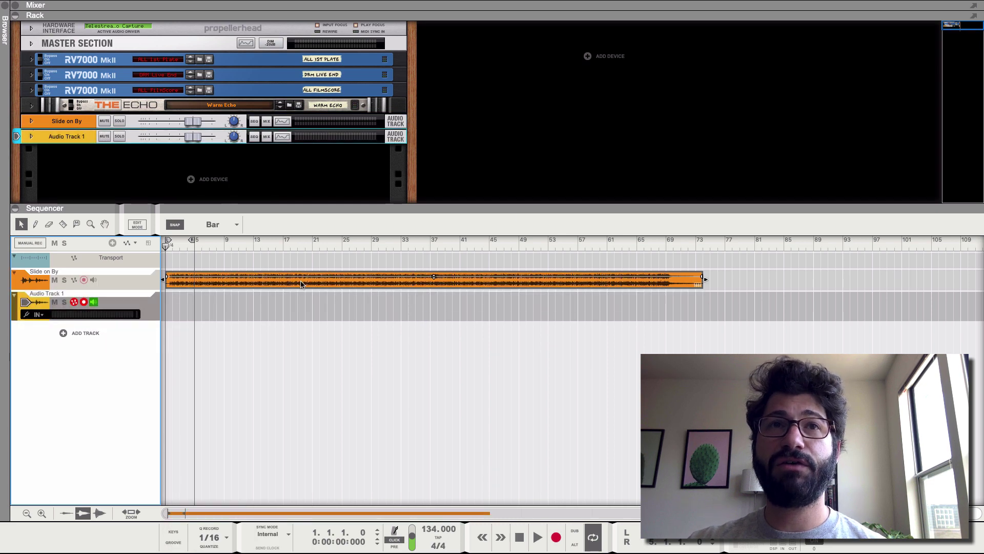
pyautogui.moveTo(311, 290); pyautogui.dragTo(828, 311)
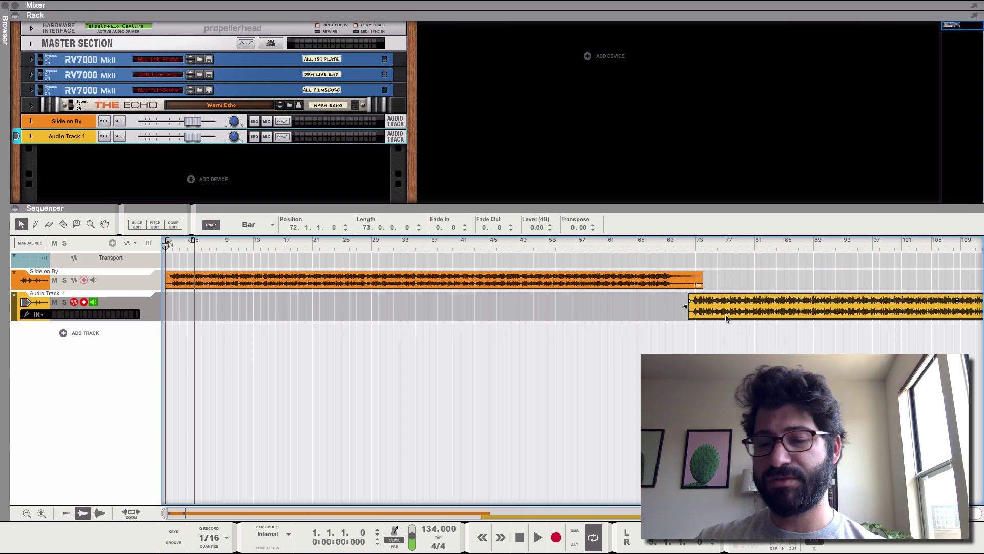
# Delete Audio Track 1 together with its device and the copied clip
pyautogui.click(118, 305)
pyautogui.press('Delete')
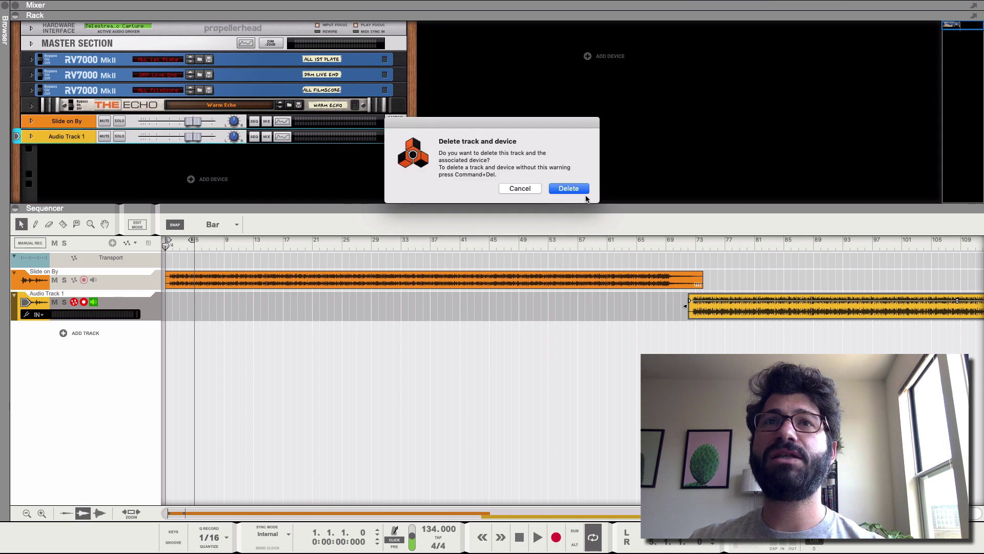
pyautogui.click(568, 189)
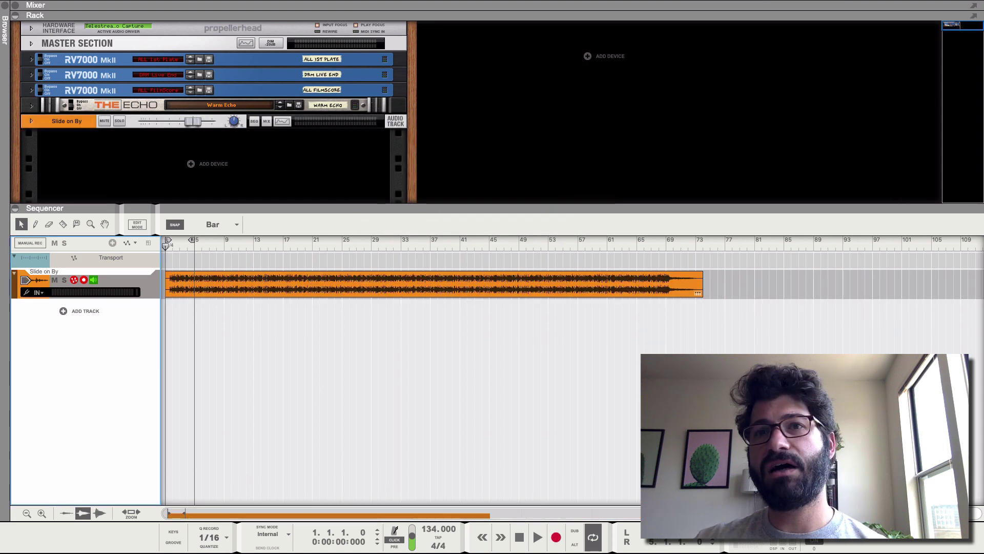
# Set snapping to Grid and trim the Slide on By clip's silent start to a length of 72.2.0.0, keeping its position at bar 1
pyautogui.moveTo(662, 513); pyautogui.dragTo(303, 508)
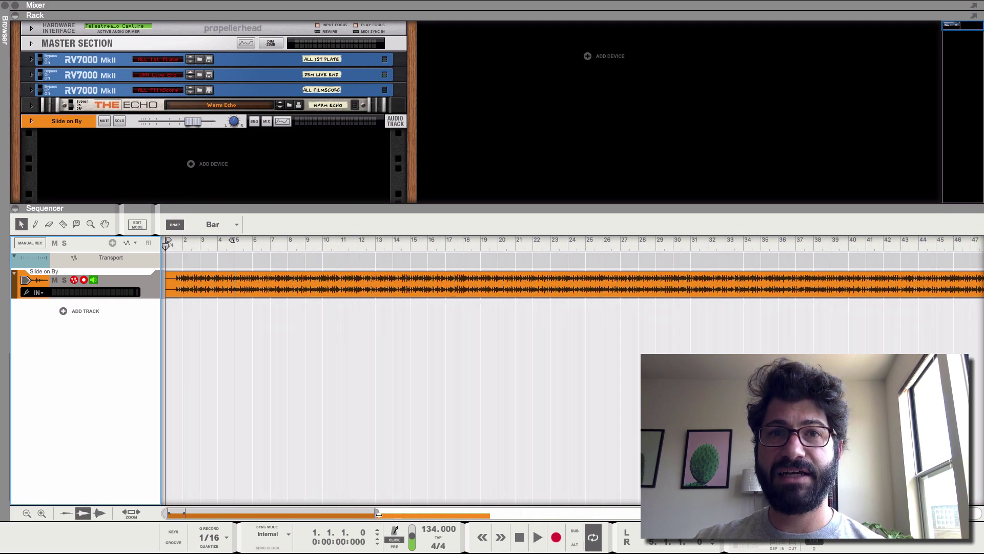
pyautogui.moveTo(378, 515); pyautogui.dragTo(269, 496)
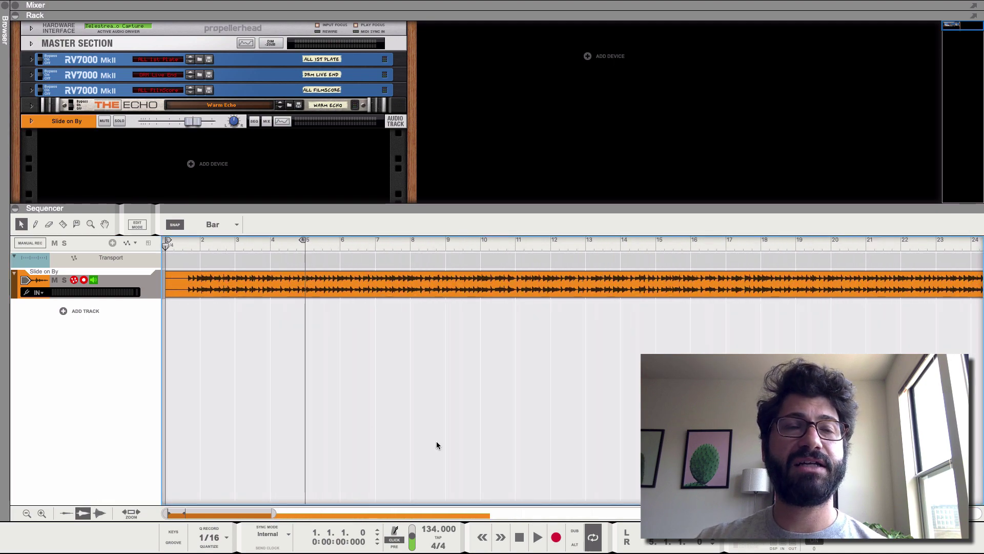
pyautogui.click(212, 289)
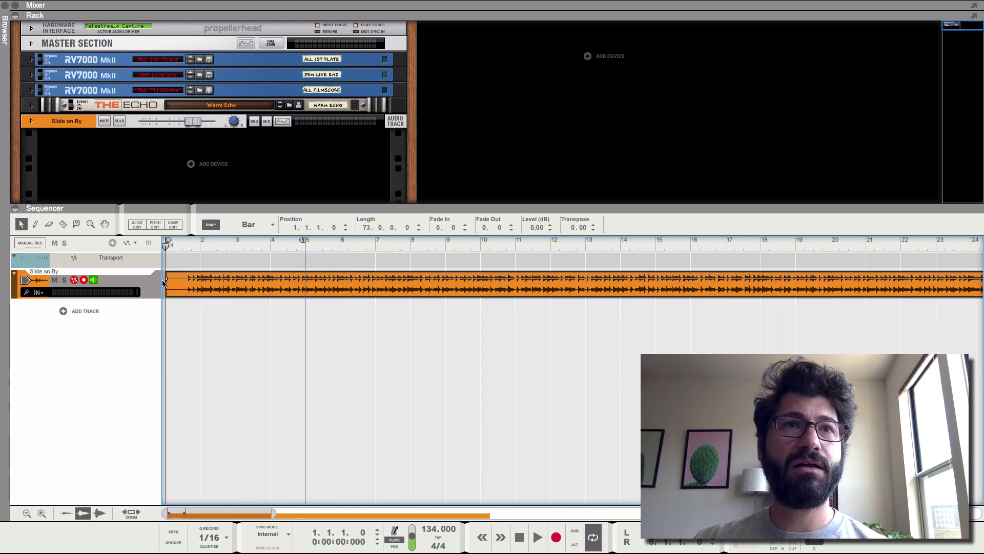
pyautogui.click(241, 226)
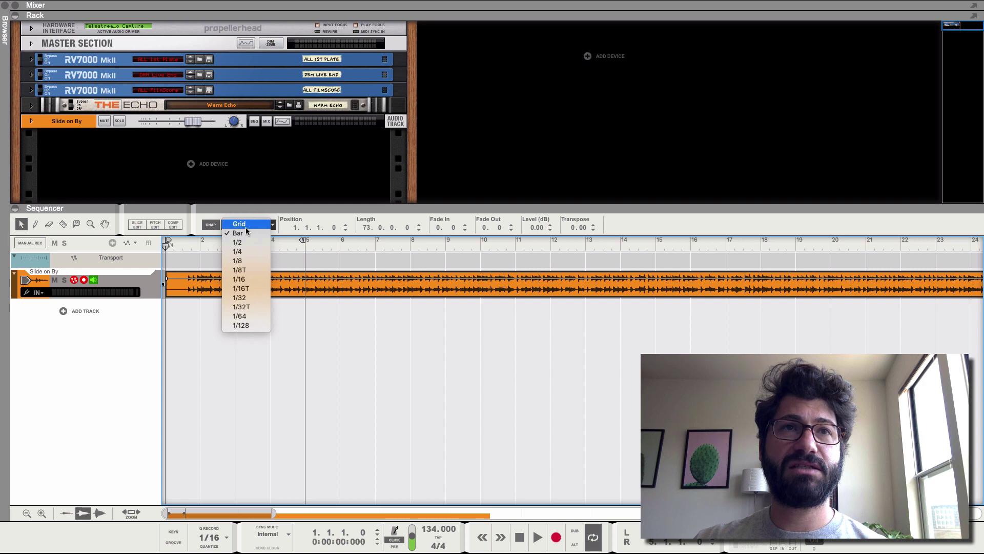
pyautogui.click(237, 251)
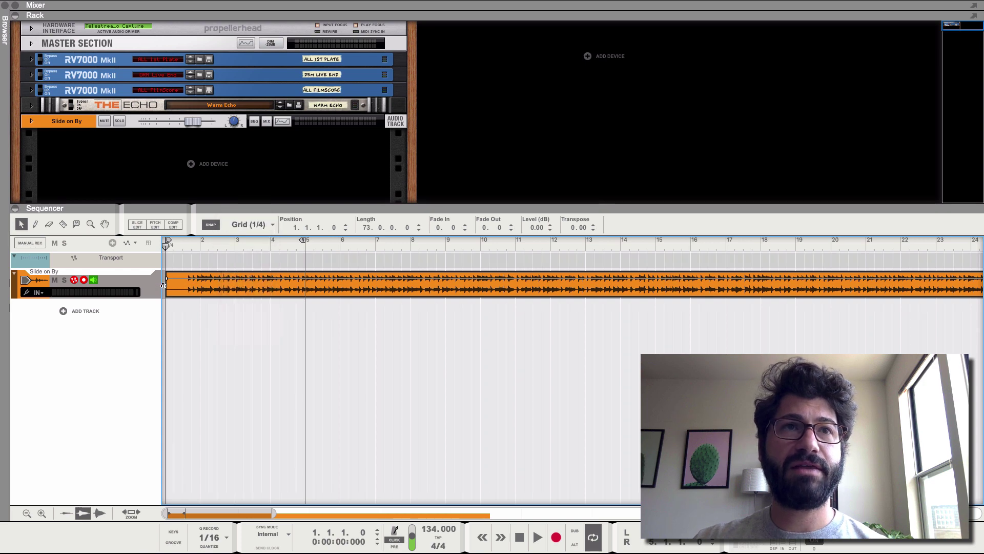
pyautogui.moveTo(174, 287); pyautogui.dragTo(188, 293)
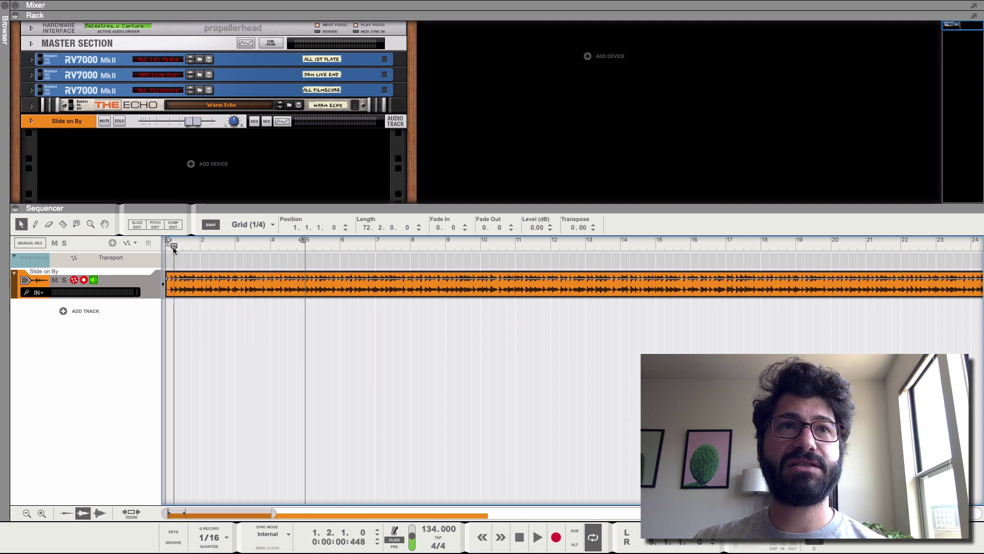
# Play the opening of the Slide on By clip from bar 1 to check its start timing
pyautogui.press('space')
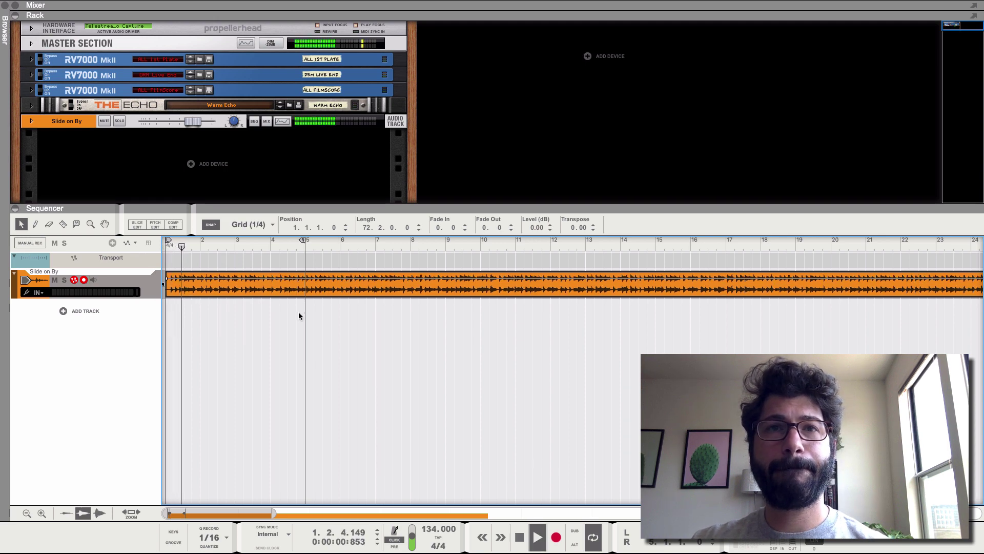
pyautogui.press('space')
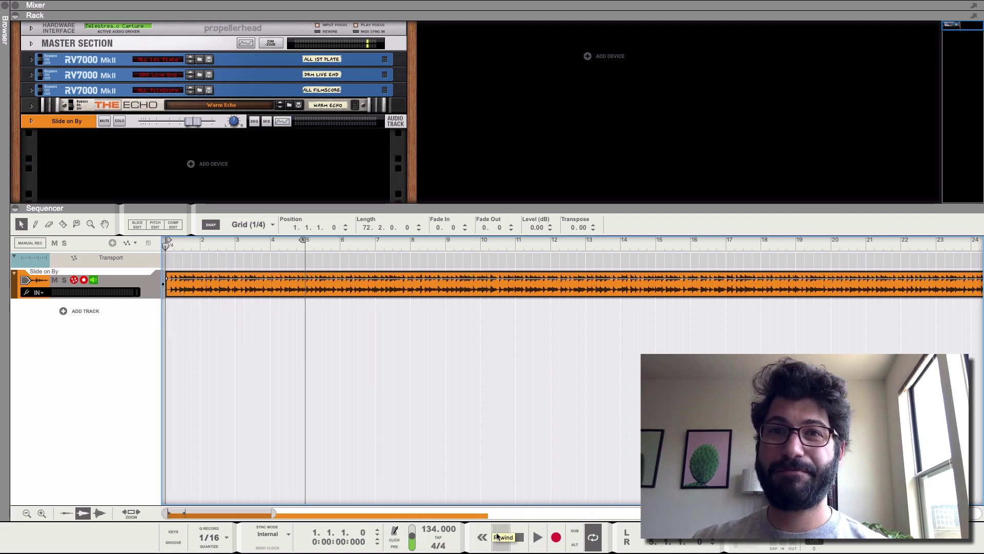
pyautogui.press('space')
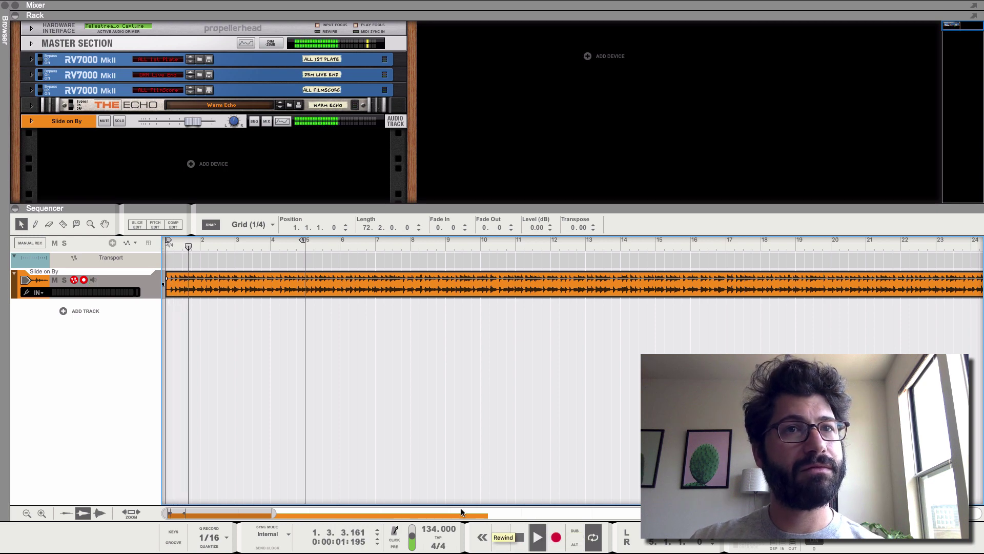
pyautogui.click(514, 544)
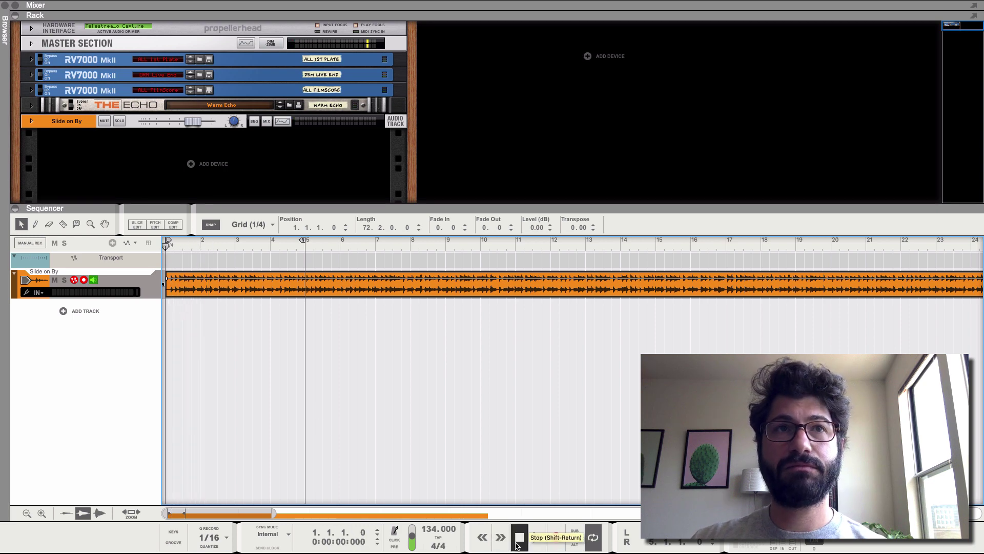
pyautogui.press('space')
pyautogui.press('space')
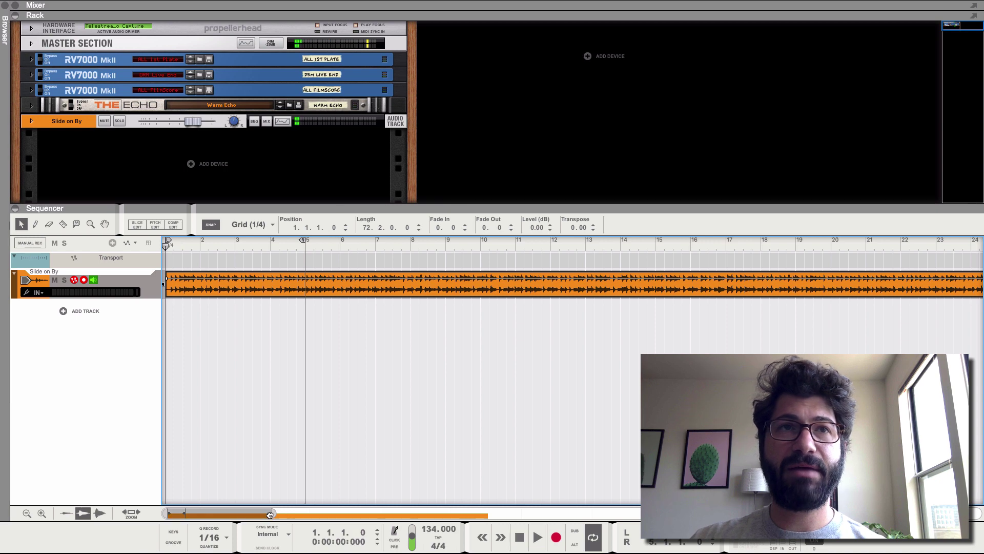
# Trim the clip's start further to a length of 72.1.2.0, keep it at bar 1, and audition the opening
pyautogui.moveTo(255, 515); pyautogui.dragTo(170, 515)
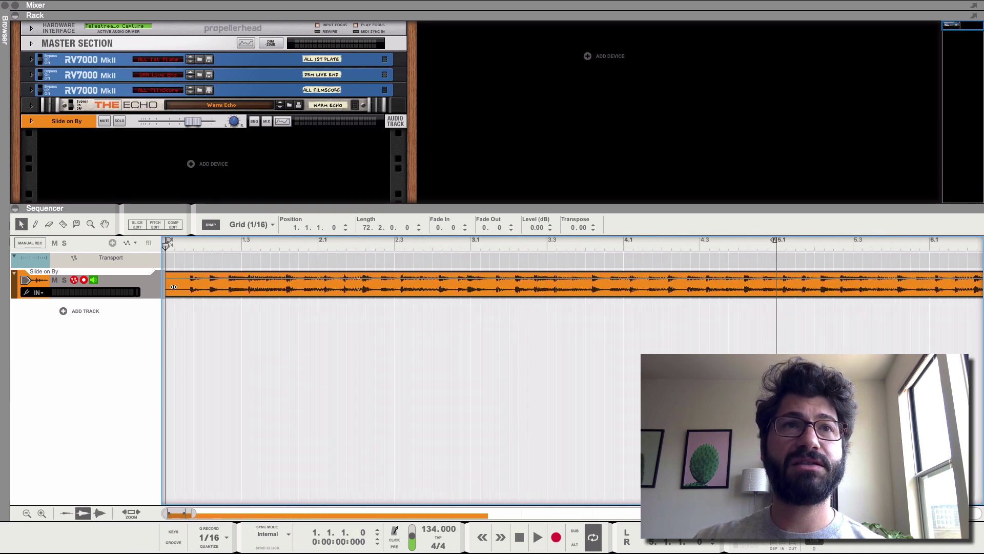
pyautogui.moveTo(173, 286); pyautogui.dragTo(177, 287)
pyautogui.moveTo(243, 292); pyautogui.dragTo(230, 292)
pyautogui.press('space')
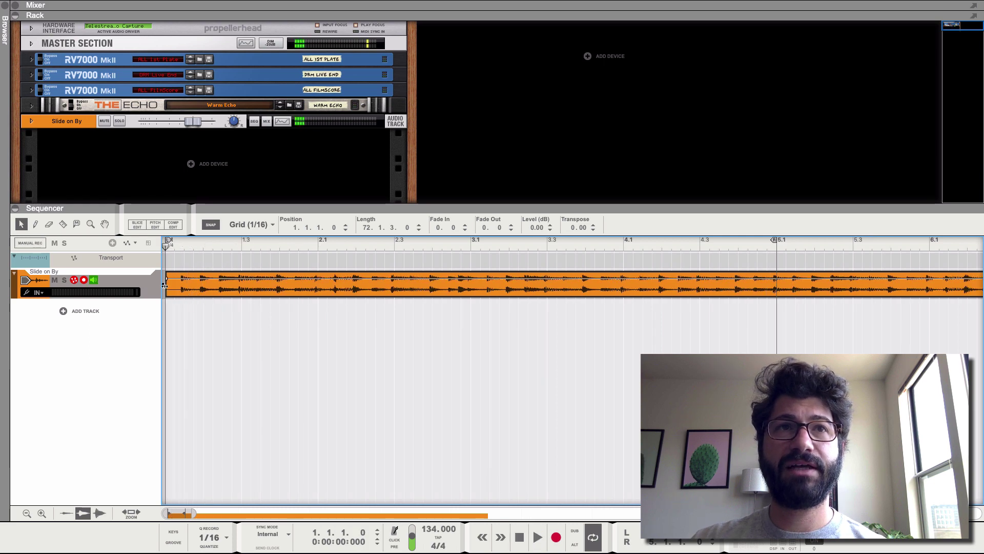
pyautogui.moveTo(216, 290); pyautogui.dragTo(206, 290)
pyautogui.press('space')
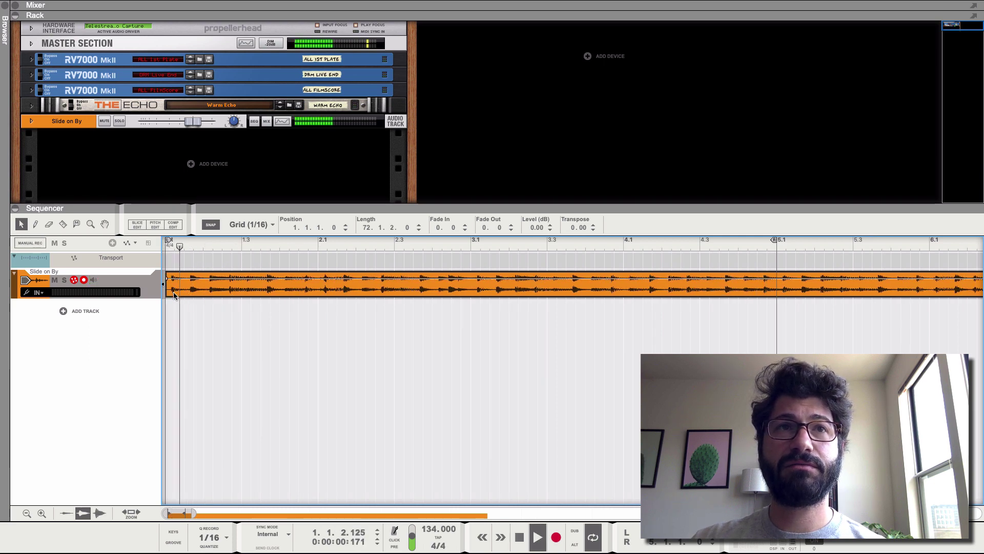
pyautogui.press('space')
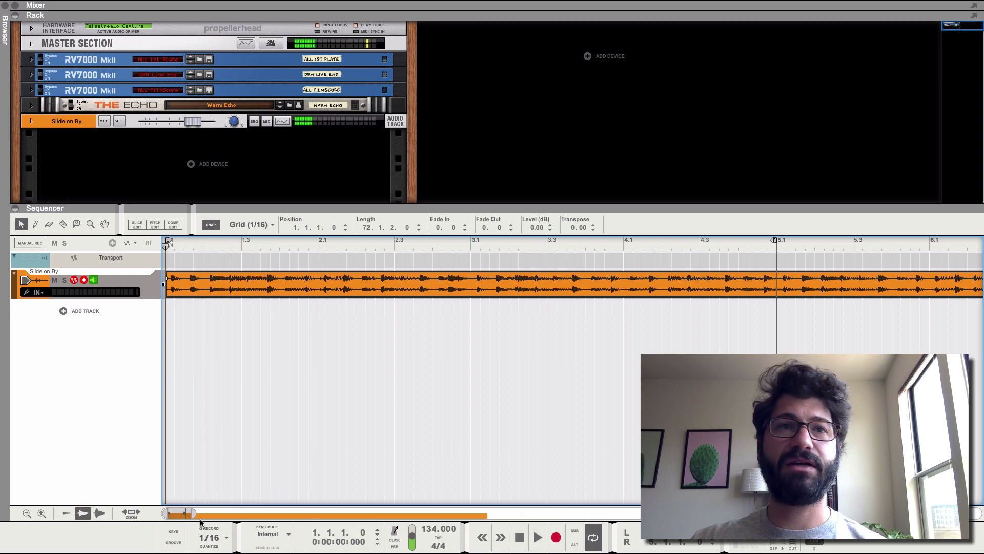
# Enlarge the waveform display and track height, and trim the clip's end to bar 73 for a length of 72.0.0.0
pyautogui.moveTo(193, 514); pyautogui.dragTo(484, 514)
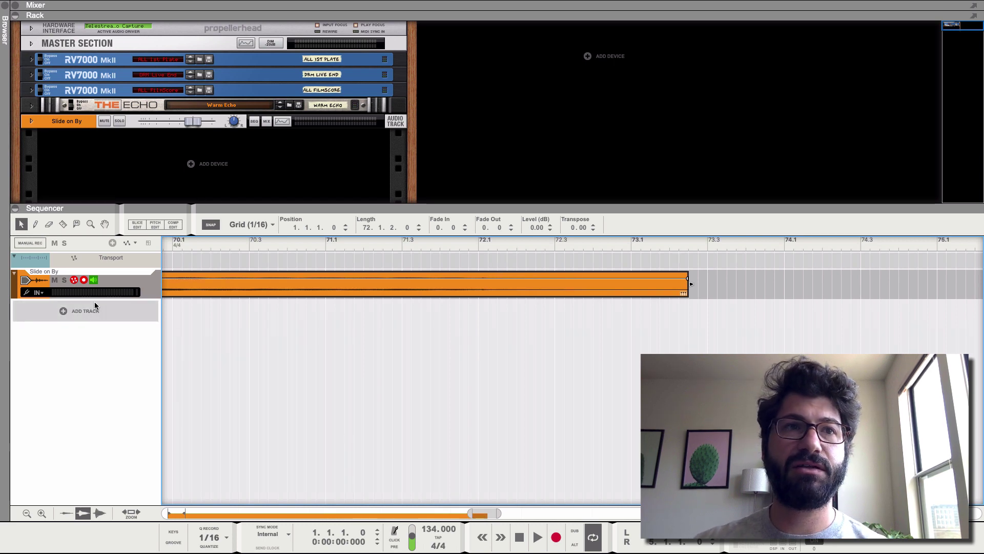
pyautogui.moveTo(92, 514); pyautogui.dragTo(100, 516)
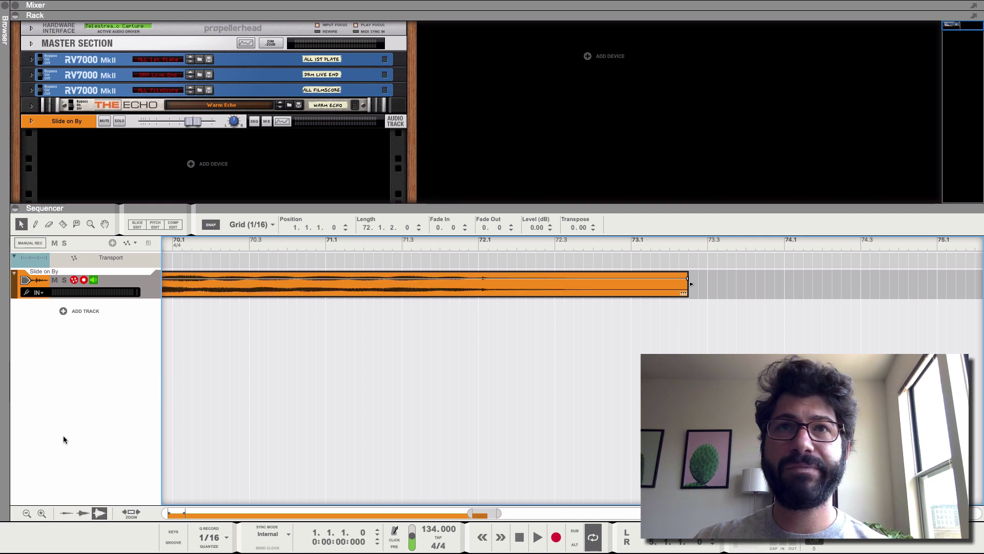
pyautogui.click(88, 514)
pyautogui.click(96, 514)
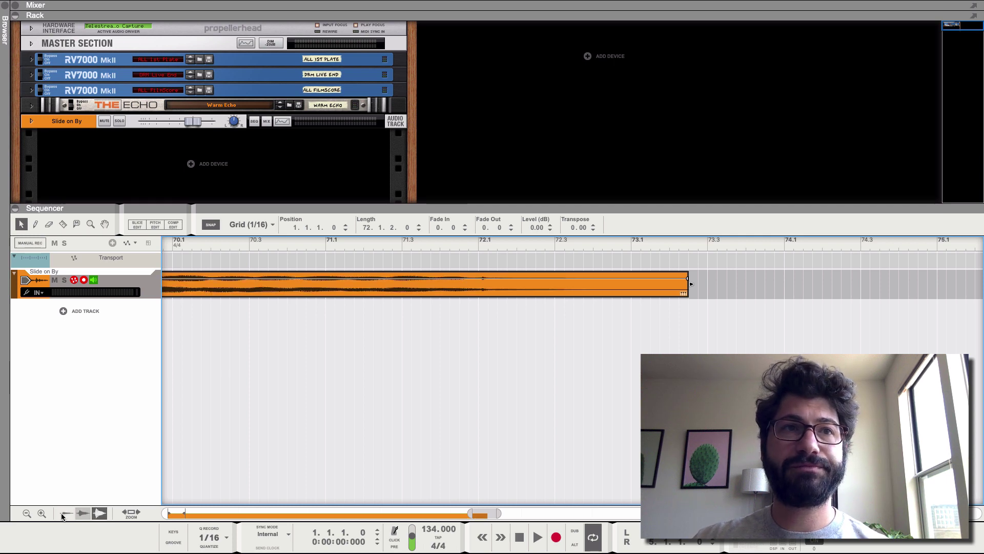
pyautogui.click(41, 514)
pyautogui.click(41, 514)
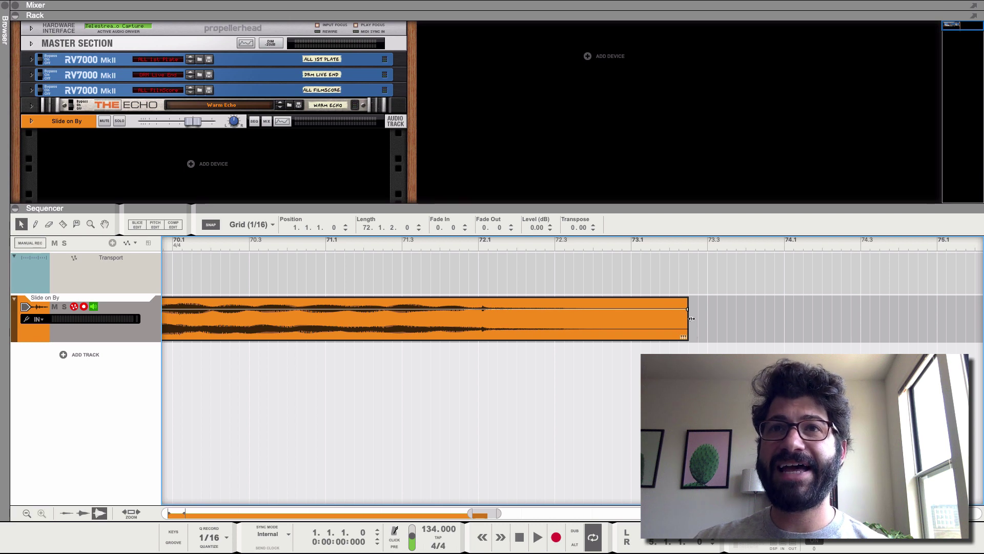
pyautogui.moveTo(691, 319); pyautogui.dragTo(622, 323)
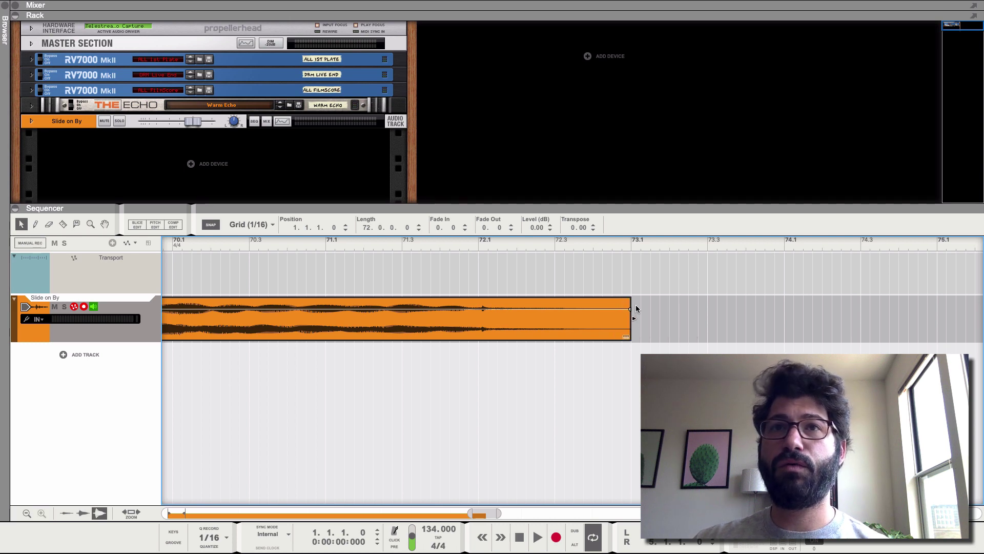
# Add a fade-out of 16 from about bar 72 to the clip's end, and audition the ending from 66.4.3.0
pyautogui.moveTo(607, 309); pyautogui.dragTo(484, 310)
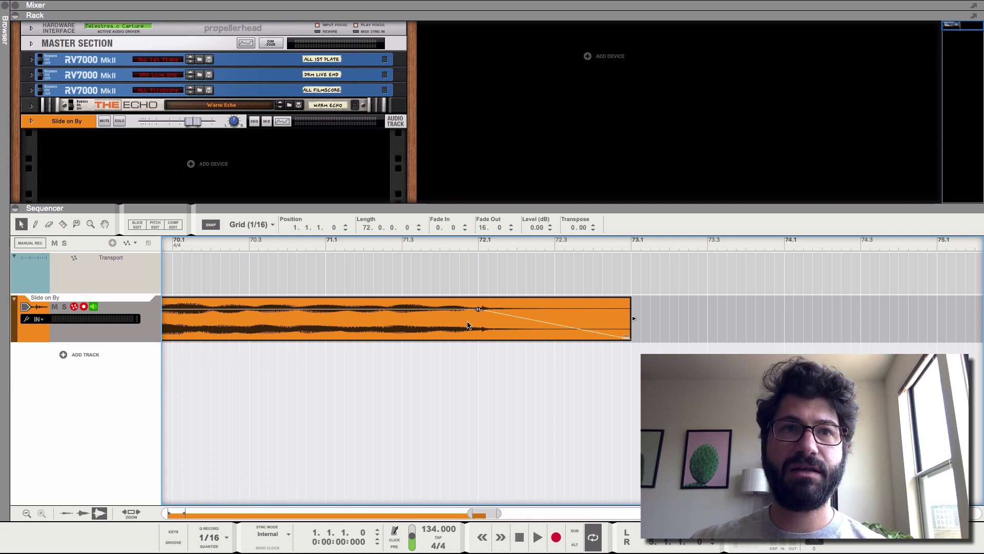
pyautogui.moveTo(469, 511); pyautogui.dragTo(446, 511)
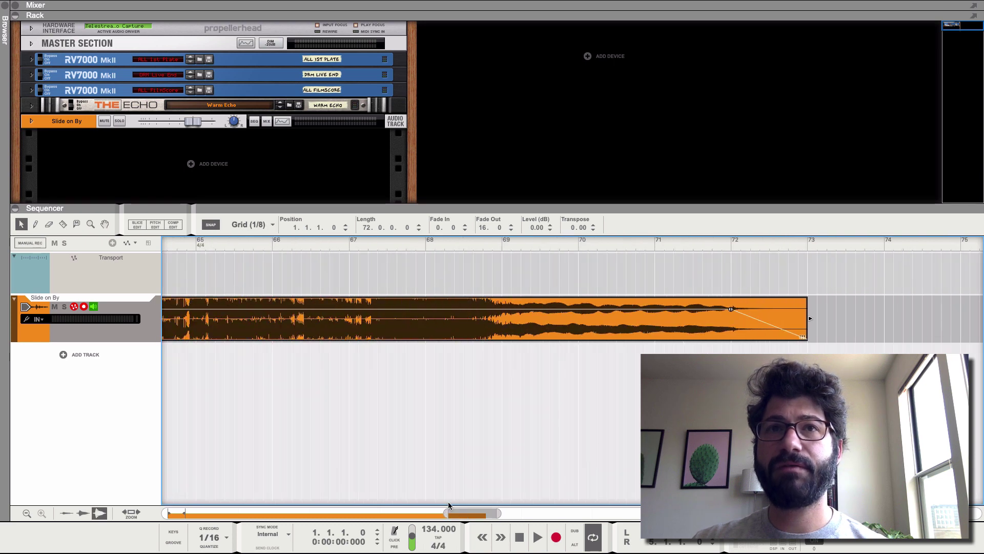
pyautogui.click(282, 245)
pyautogui.click(338, 245)
pyautogui.press('space')
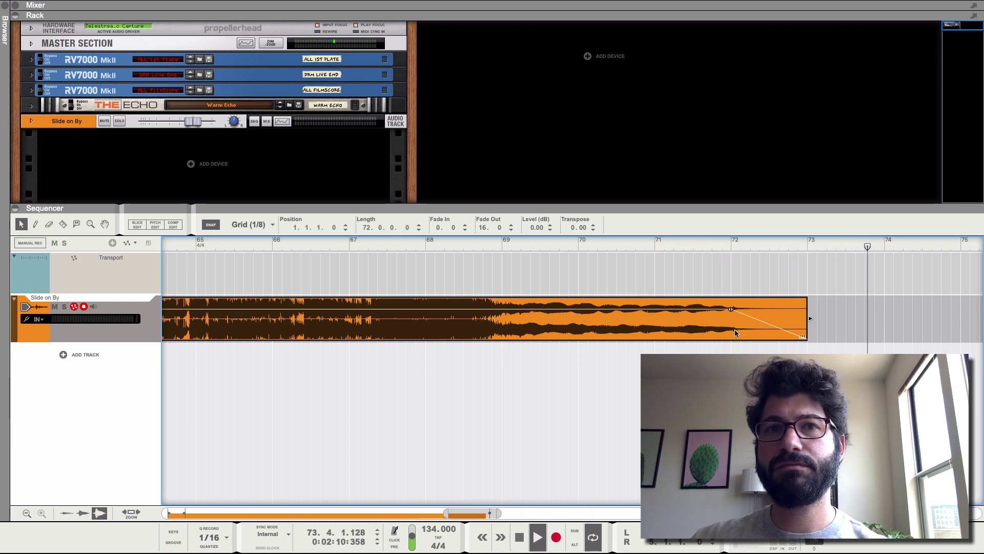
pyautogui.click(512, 535)
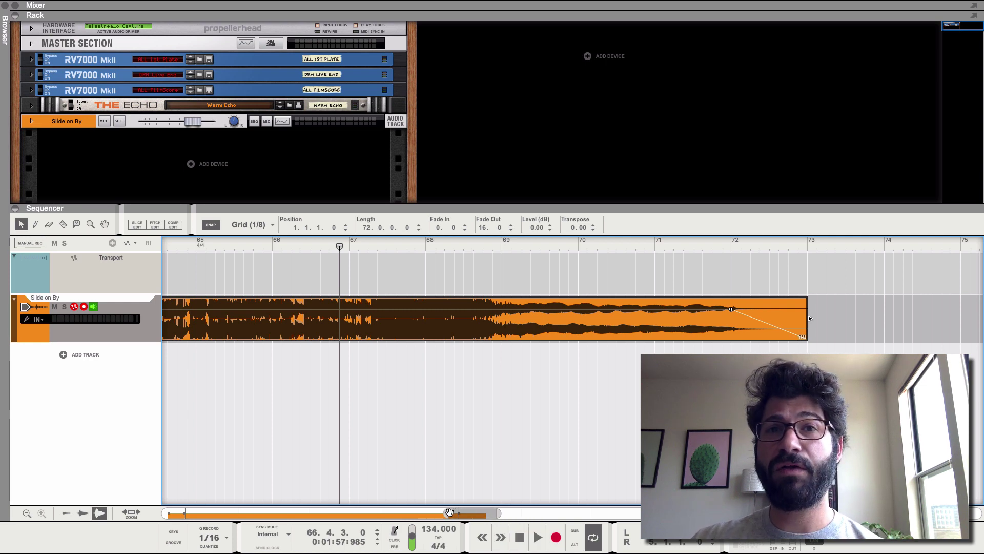
# Bring the whole song into view and set the right locator to bar 69
pyautogui.click(131, 513)
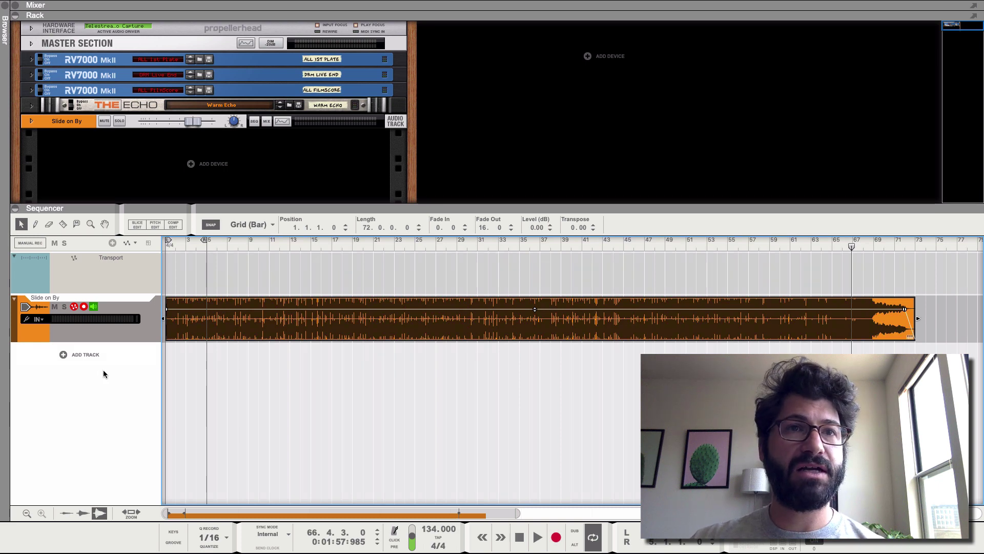
pyautogui.rightClick(242, 324)
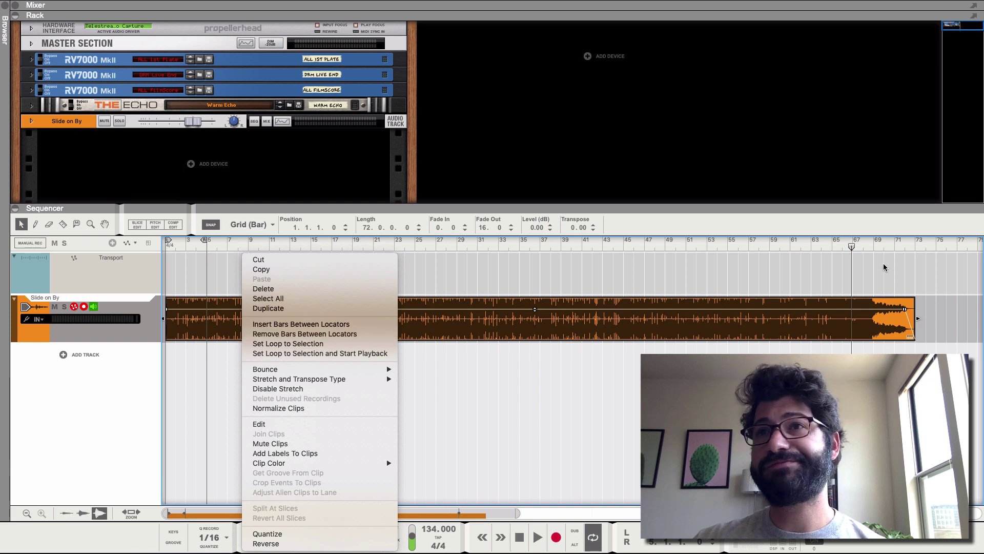
pyautogui.click(826, 247)
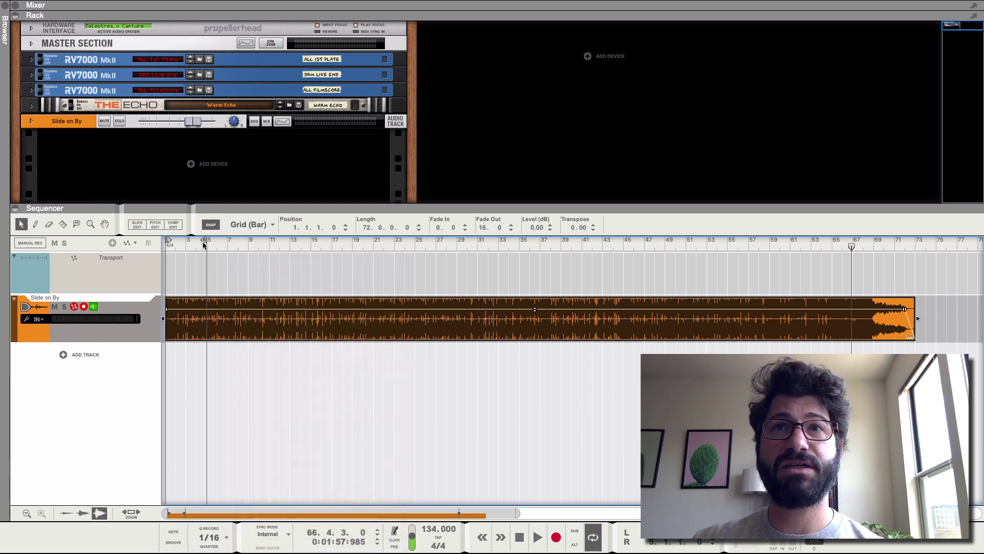
pyautogui.moveTo(204, 245); pyautogui.dragTo(795, 276)
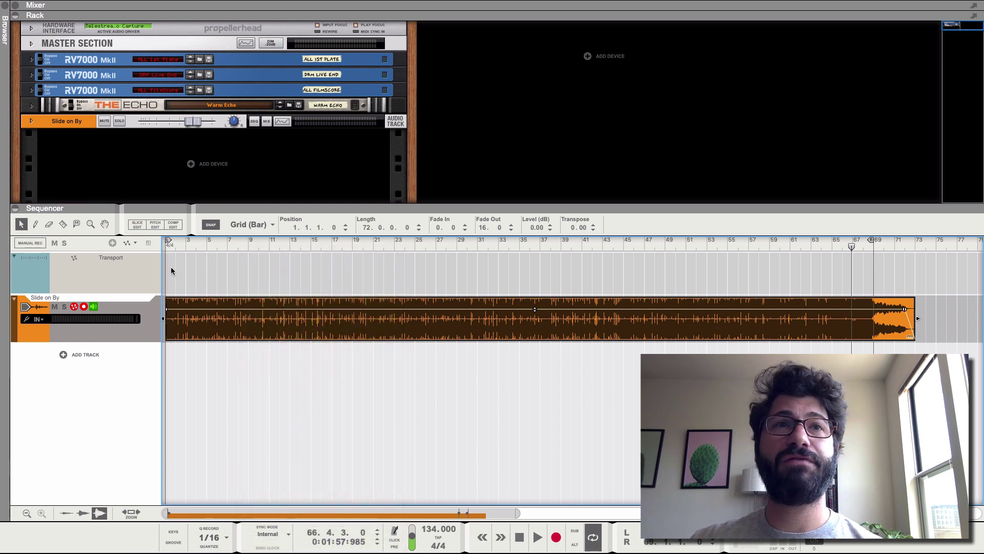
# Set the left locator to bar 65 and audition the loop up to bar 69
pyautogui.moveTo(168, 241)
pyautogui.mouseDown()
pyautogui.moveTo(441, 267)
pyautogui.moveTo(837, 274)
pyautogui.moveTo(832, 246)
pyautogui.mouseUp()
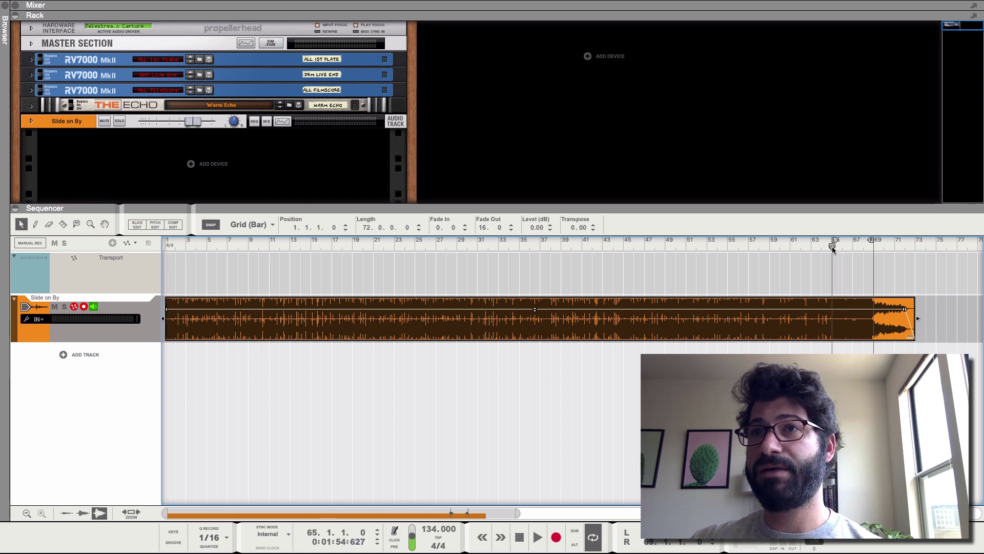
pyautogui.press('space')
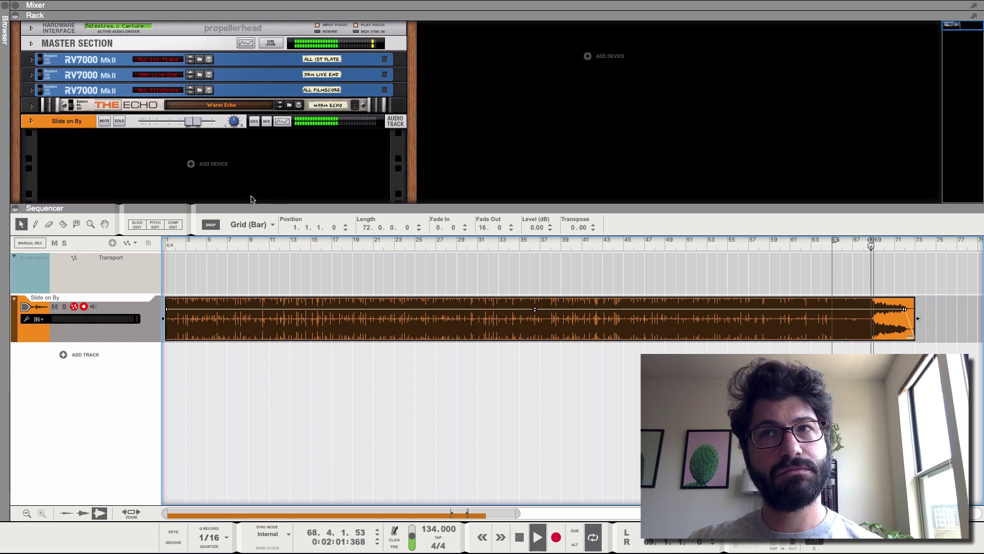
pyautogui.press('space')
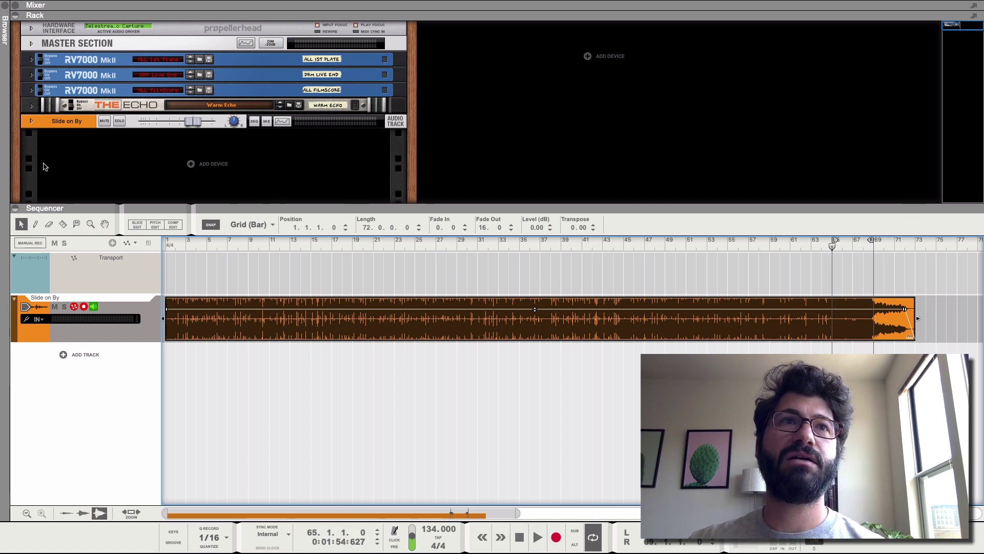
# Unfold the Master Section, turn off its insert FX bypass, show the insert devices and give the rack the full window height
pyautogui.rightClick(27, 107)
pyautogui.click(90, 165)
pyautogui.click(65, 140)
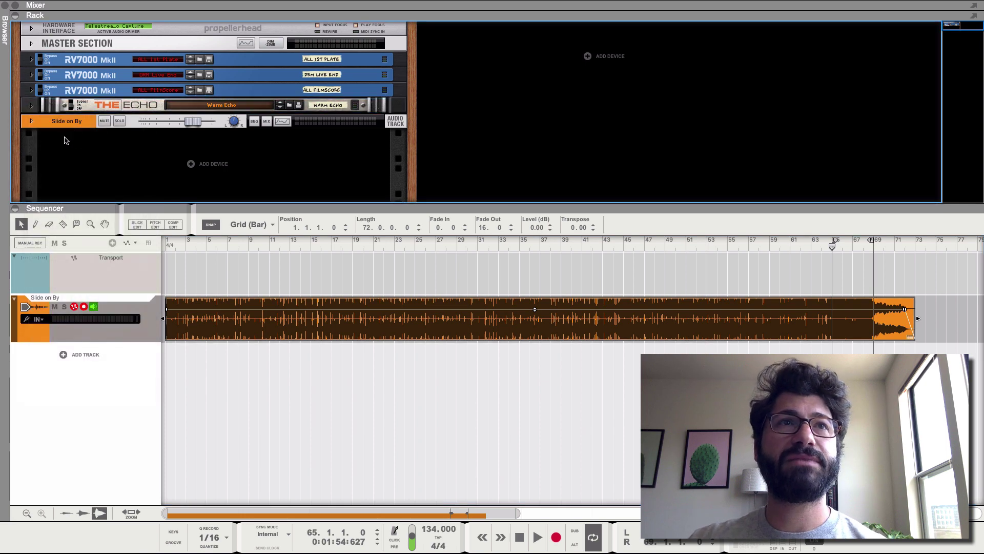
pyautogui.click(30, 44)
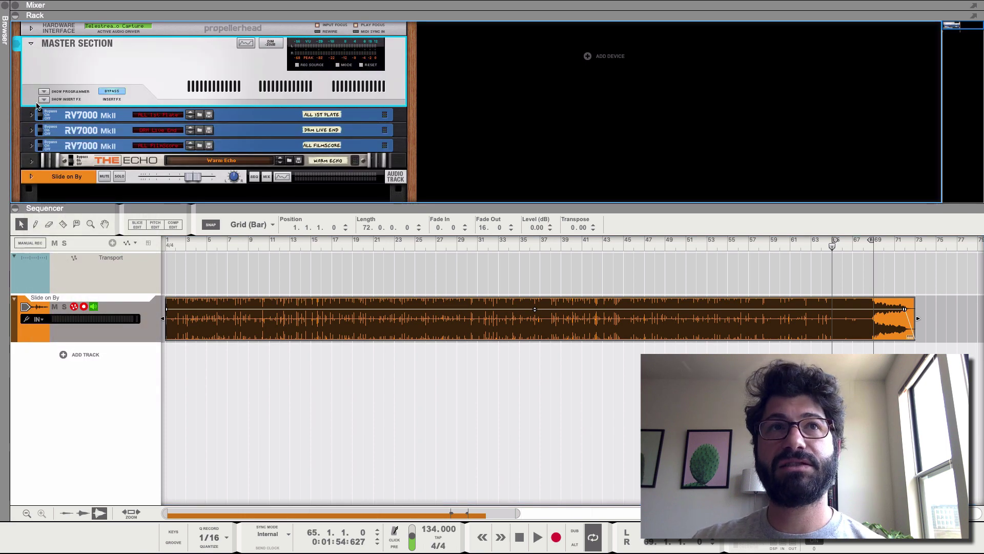
pyautogui.click(112, 90)
pyautogui.click(44, 99)
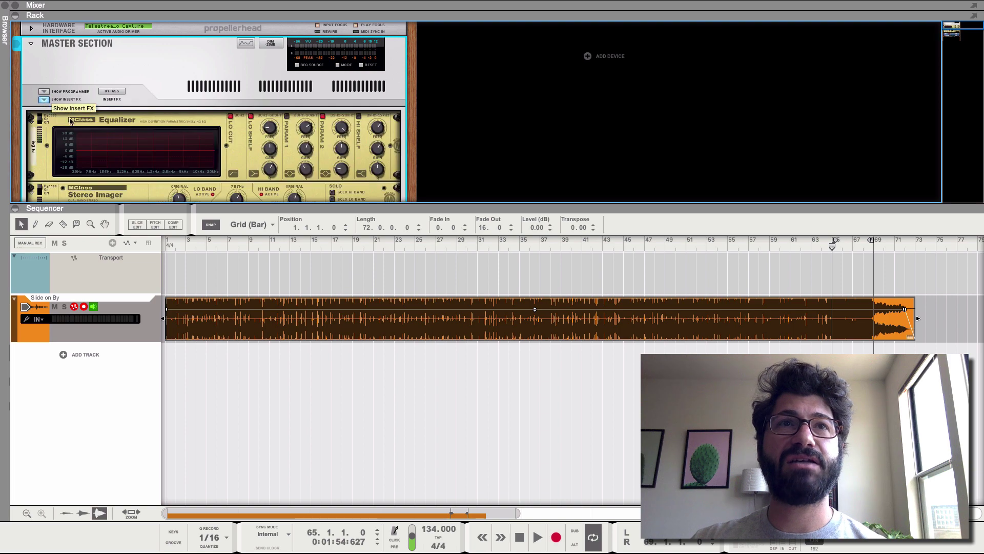
pyautogui.scroll(-5, 148, 138)
pyautogui.click(16, 209)
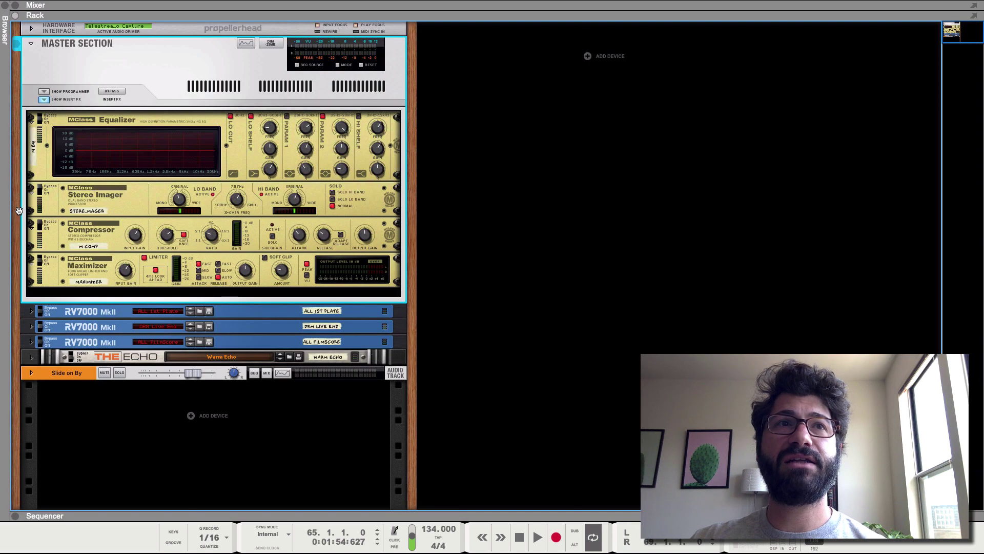
# Delete the MClass Stereo Imager, Compressor and Maximizer from the master inserts, keeping only the Equalizer
pyautogui.click(158, 124)
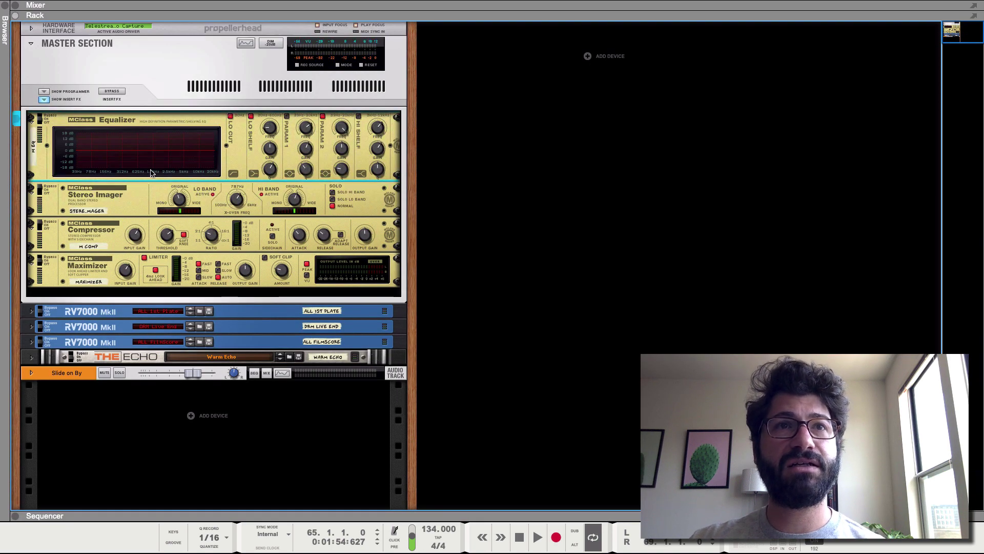
pyautogui.click(98, 279)
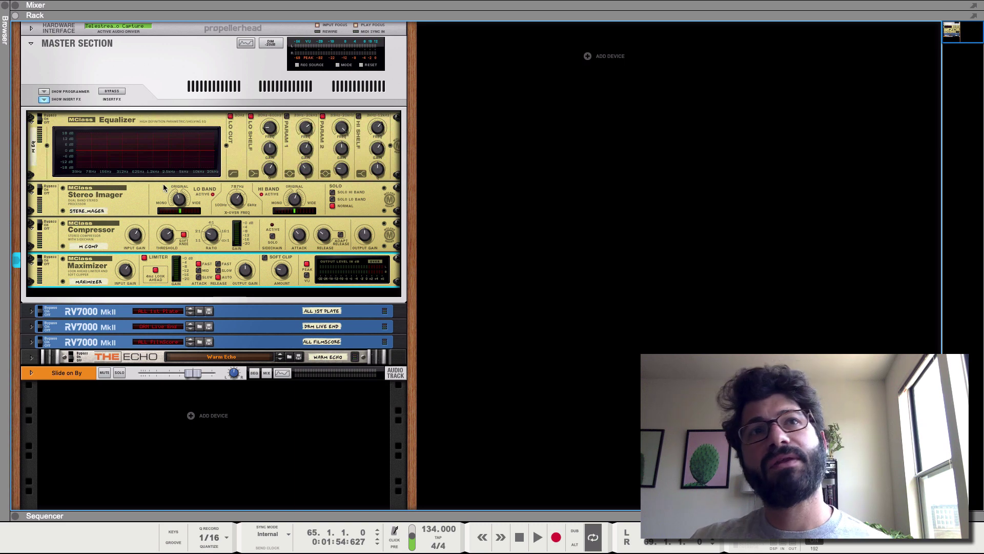
pyautogui.keyDown('shift'); pyautogui.click(146, 195); pyautogui.keyUp('shift')
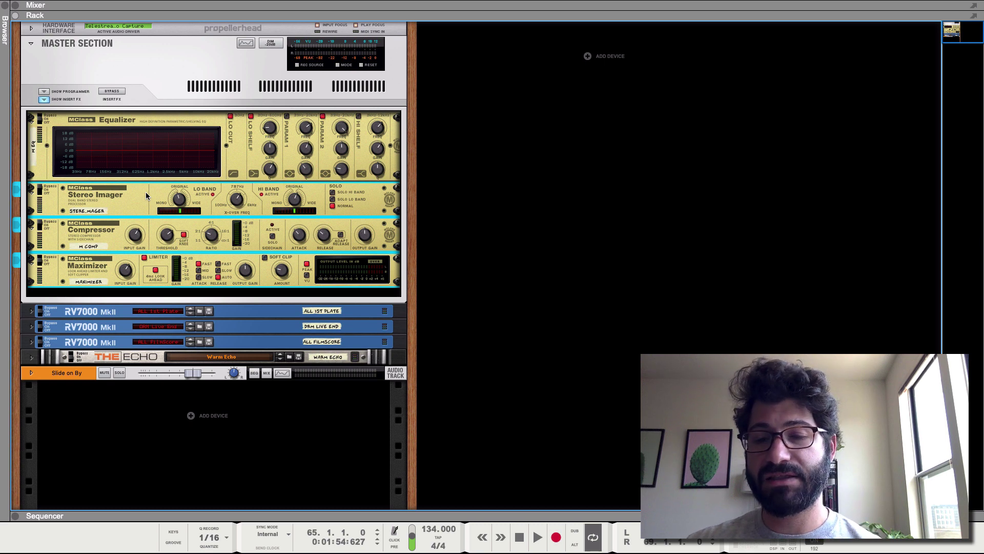
pyautogui.press('Delete')
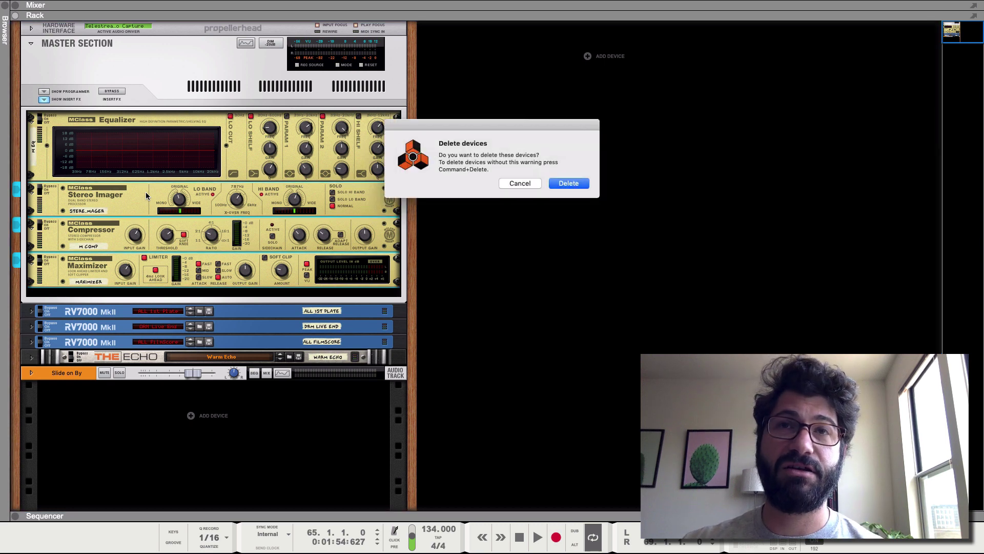
pyautogui.click(570, 183)
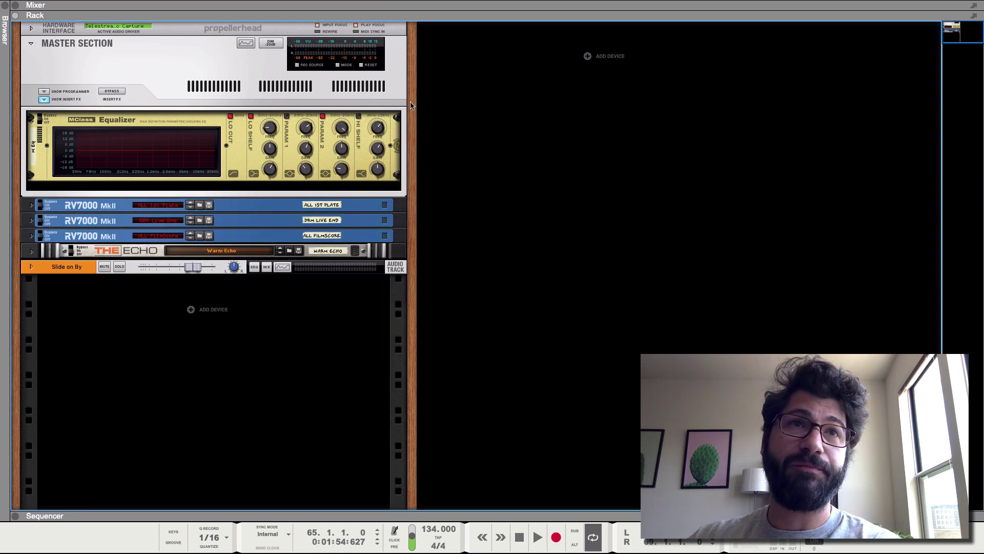
# Switch off the Equalizer's Lo Cut and Lo Shelf bands and place the master Spectrum EQ analyzer beside the rack
pyautogui.click(230, 117)
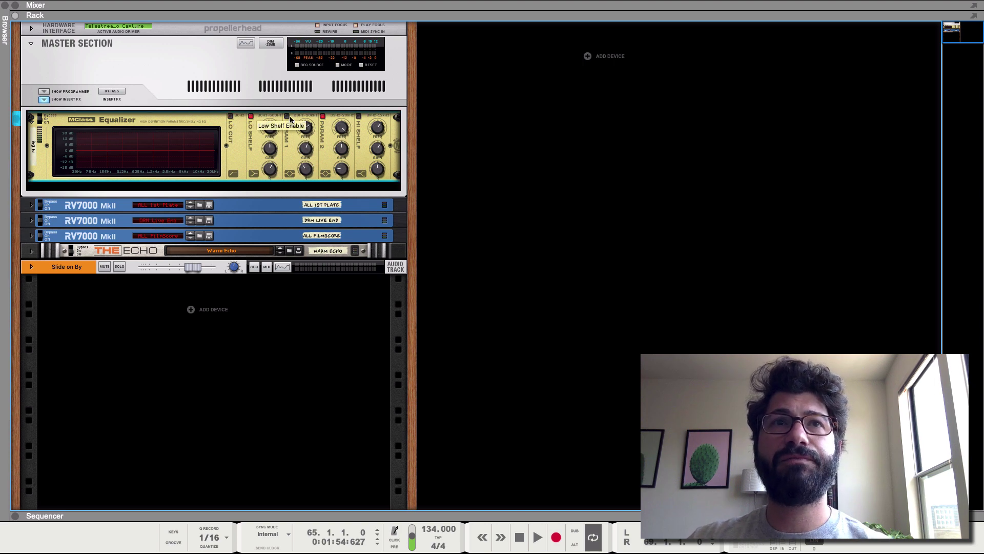
pyautogui.click(251, 115)
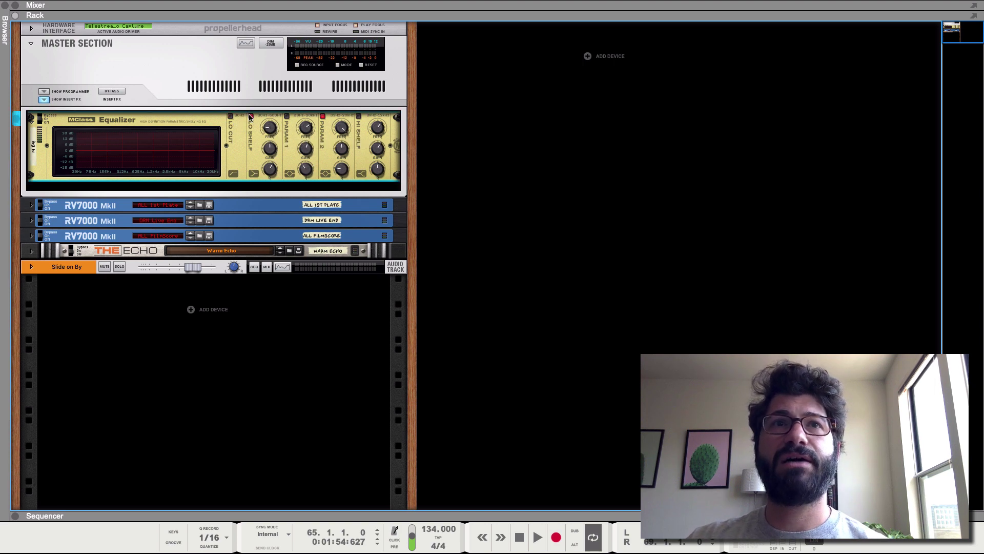
pyautogui.click(247, 45)
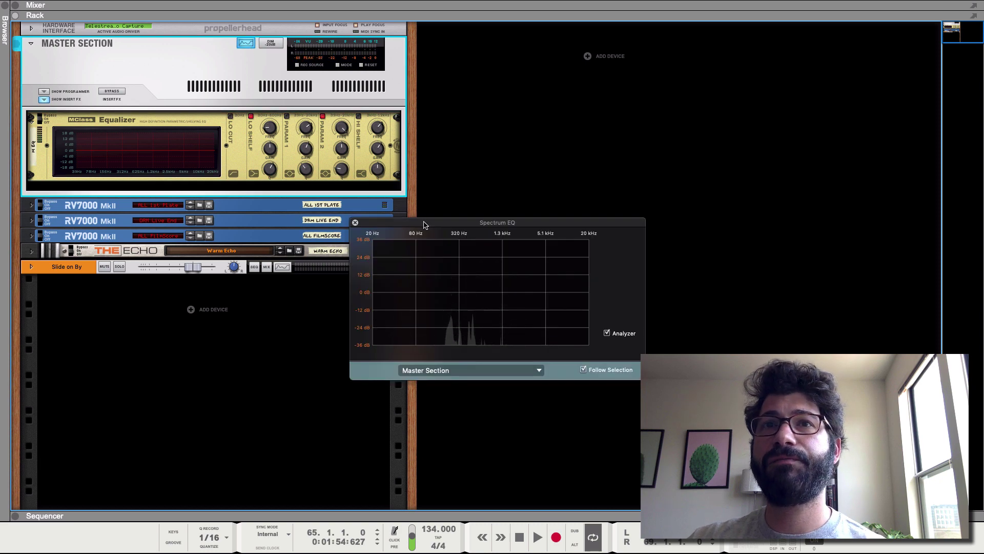
pyautogui.moveTo(424, 220); pyautogui.dragTo(525, 137)
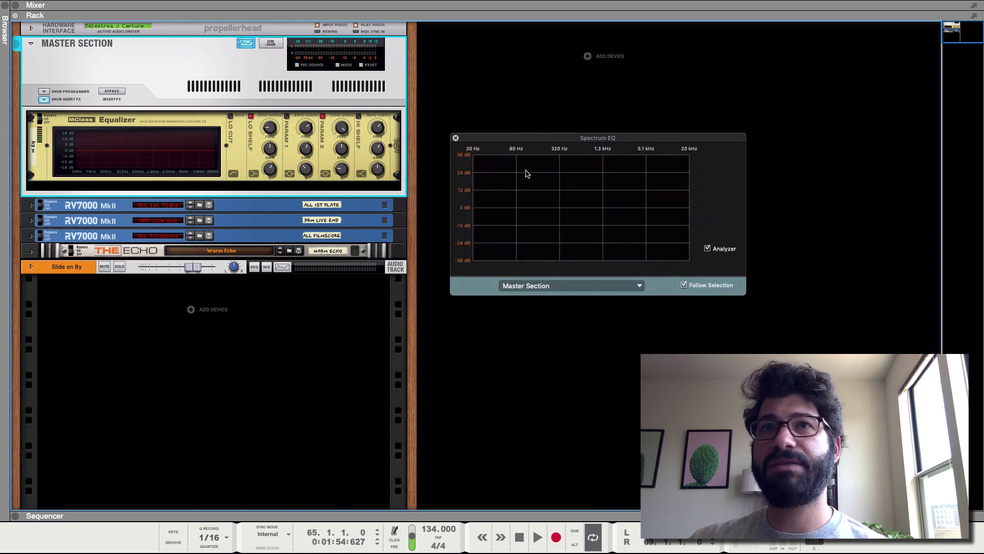
pyautogui.click(252, 118)
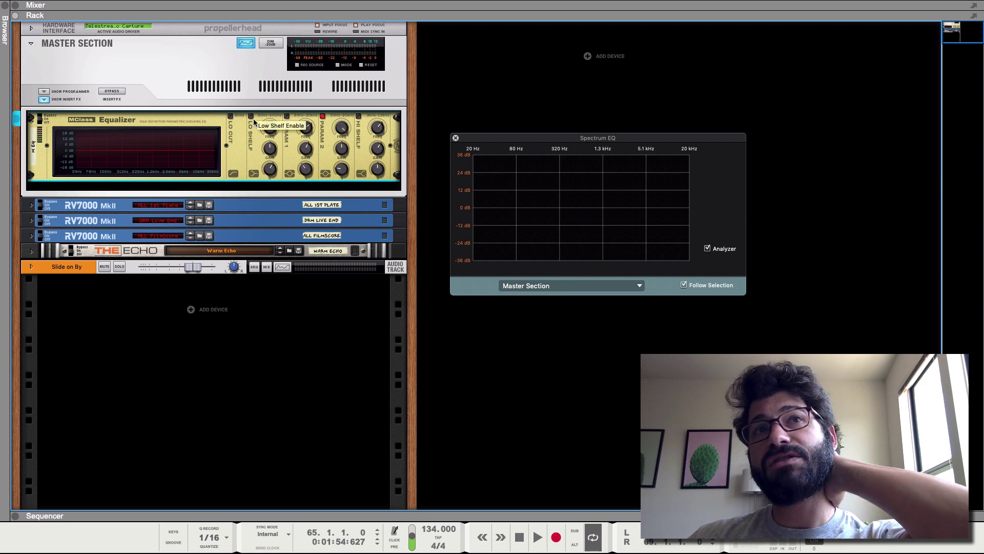
# Enable Param 1, sweep a narrow boost from 3.021 kHz to 120.8 Hz during playback, and reduce its gain to a slight cut
pyautogui.click(288, 118)
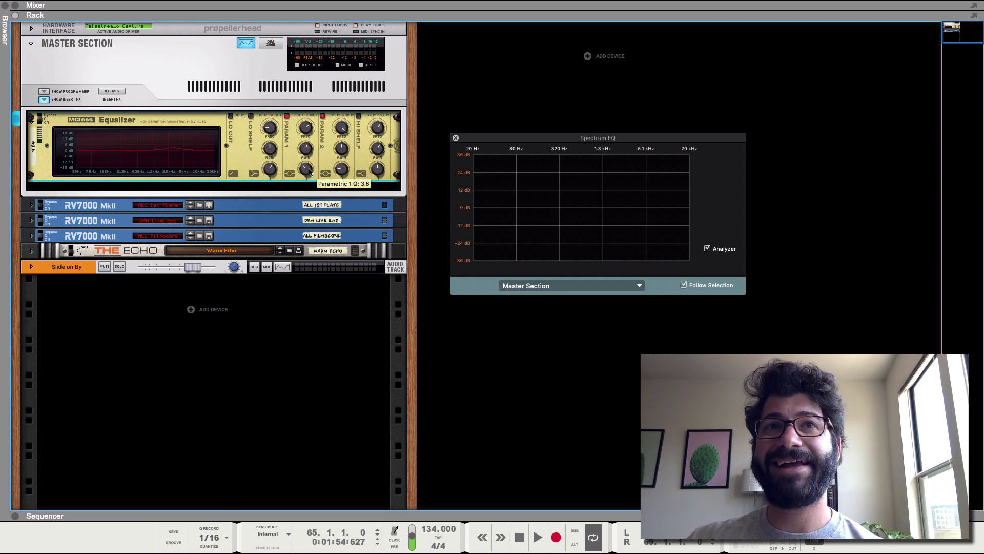
pyautogui.moveTo(308, 157); pyautogui.dragTo(308, 144)
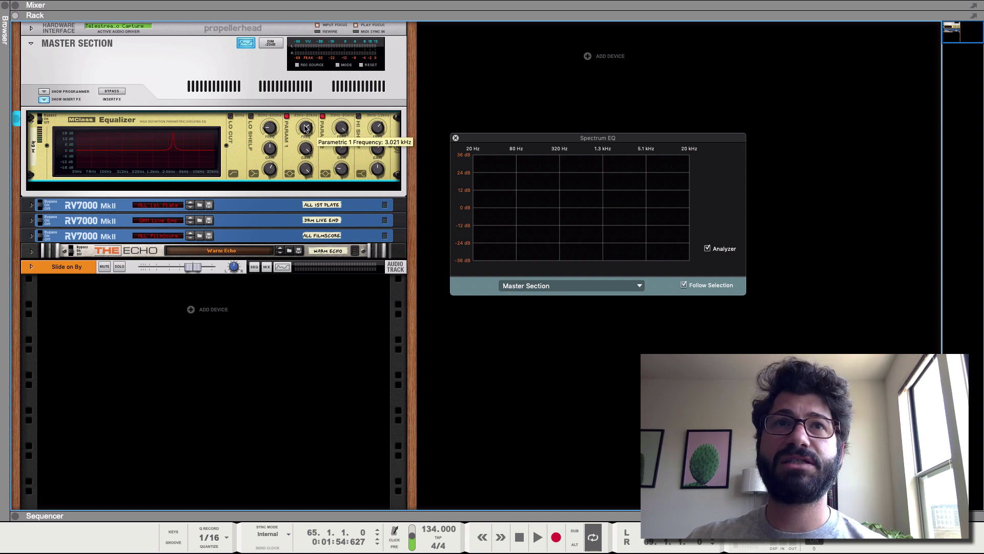
pyautogui.press('space')
pyautogui.moveTo(306, 128); pyautogui.dragTo(304, 146)
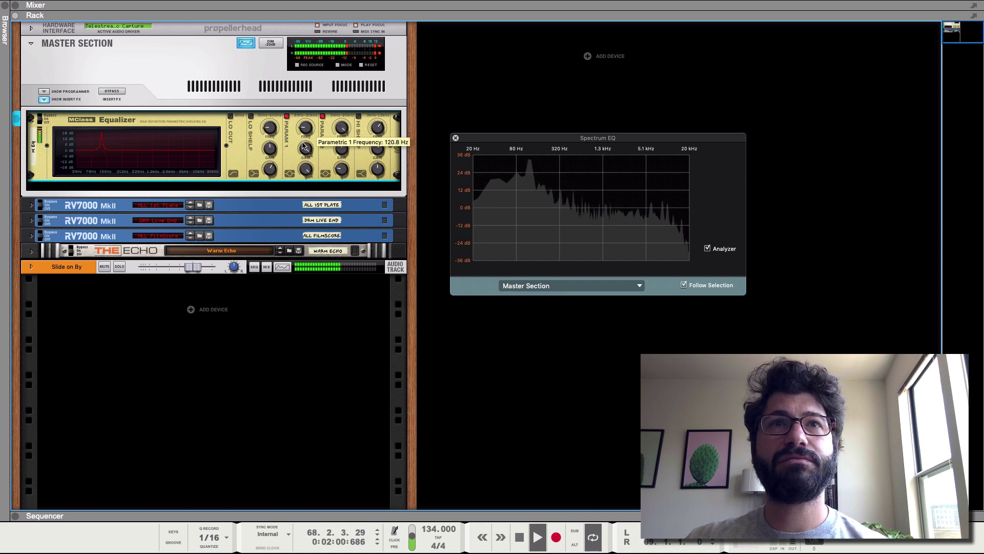
pyautogui.press('space')
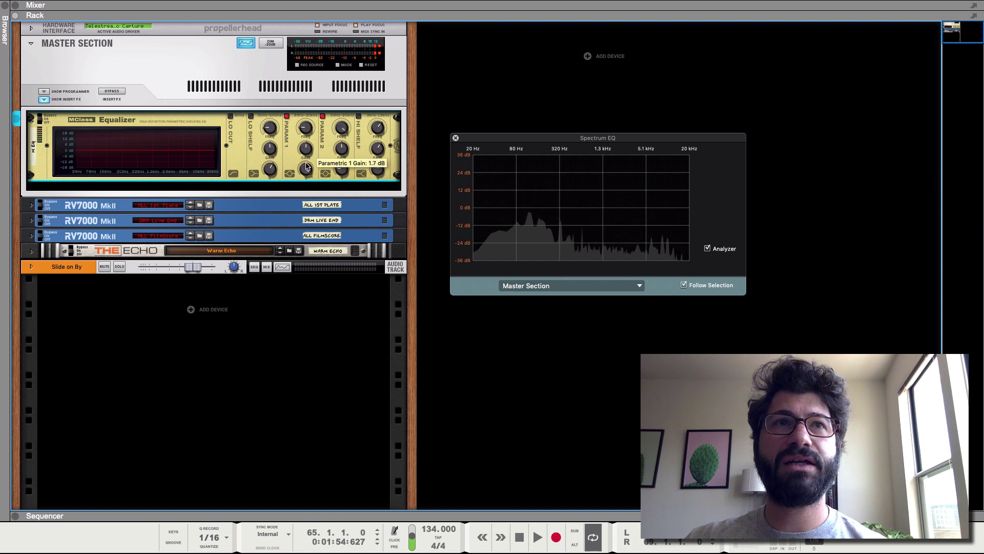
pyautogui.moveTo(307, 150); pyautogui.dragTo(307, 168)
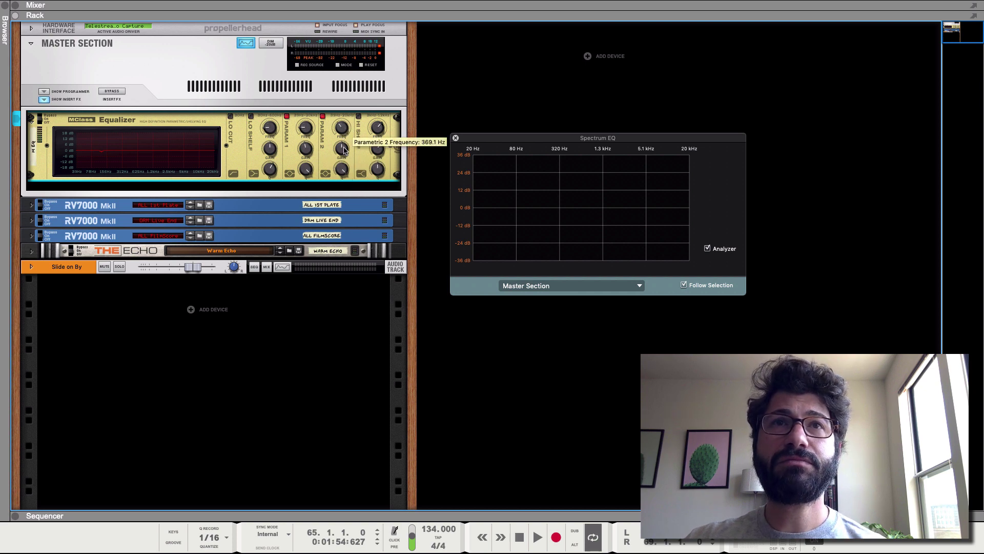
# Boost Param 2 as a narrow peak and sweep its frequency from 154.1 Hz to 304.2 Hz during playback
pyautogui.moveTo(347, 123); pyautogui.dragTo(346, 129)
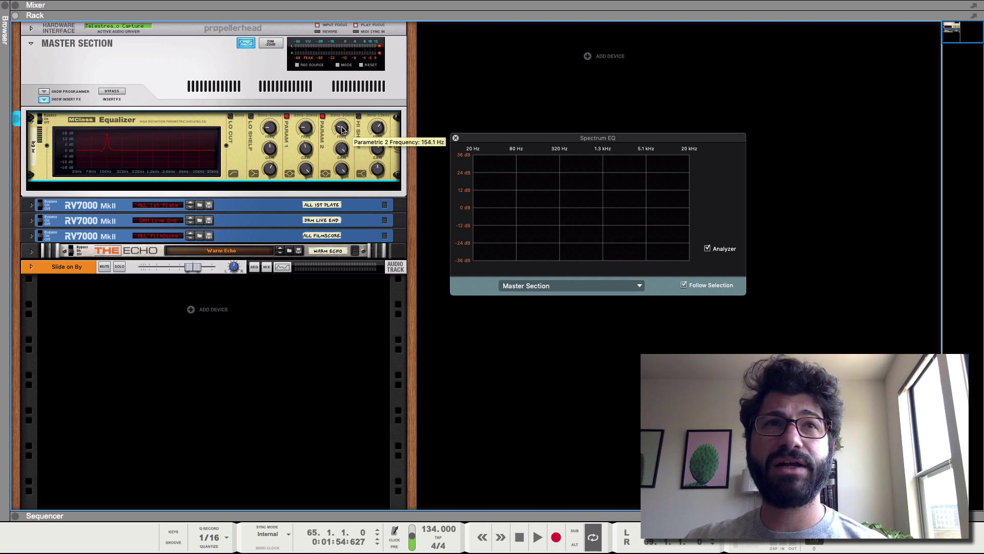
pyautogui.press('space')
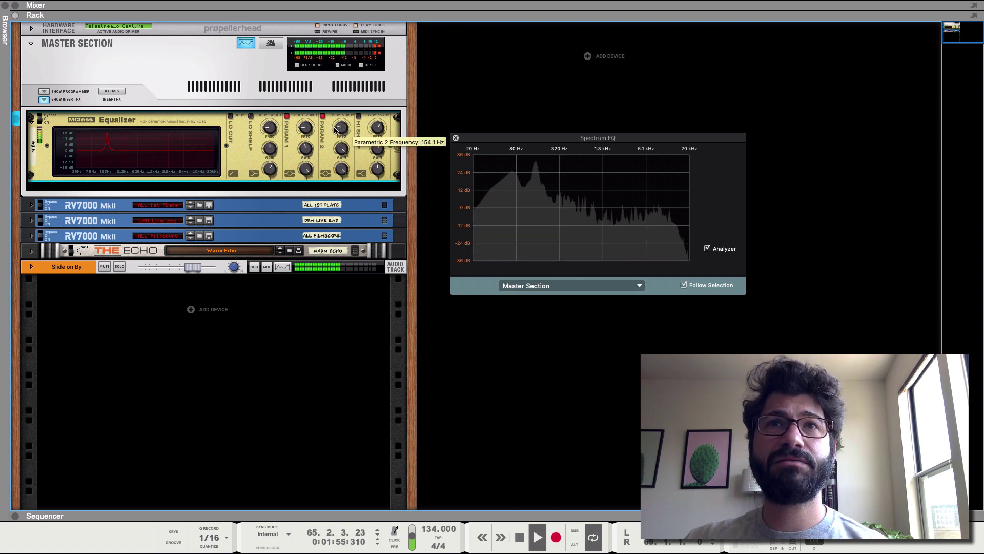
pyautogui.moveTo(335, 130); pyautogui.dragTo(338, 127)
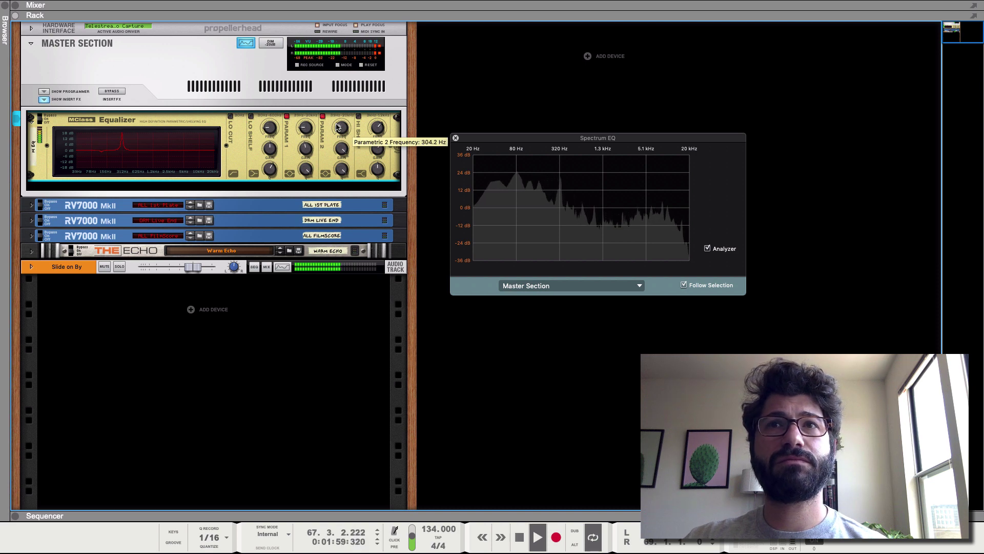
pyautogui.press('space')
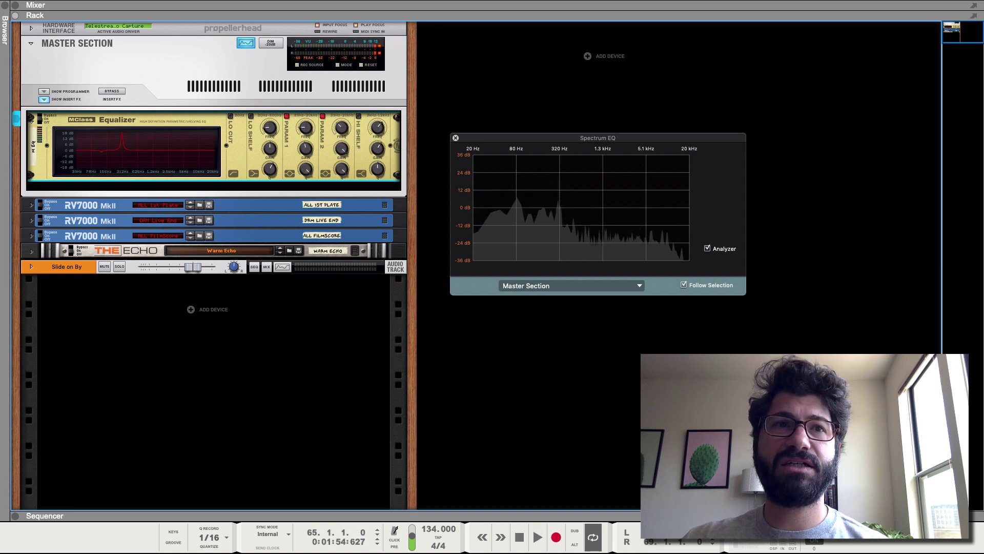
# Bring back the sequencer, move the loop locators to bars 63 and 68, and play the loop
pyautogui.click(16, 516)
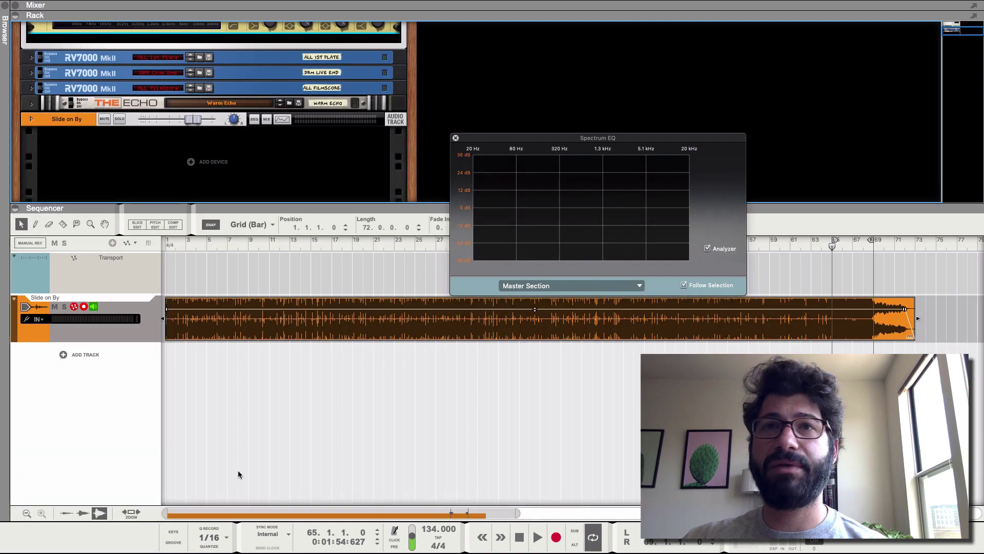
pyautogui.moveTo(834, 243); pyautogui.dragTo(818, 250)
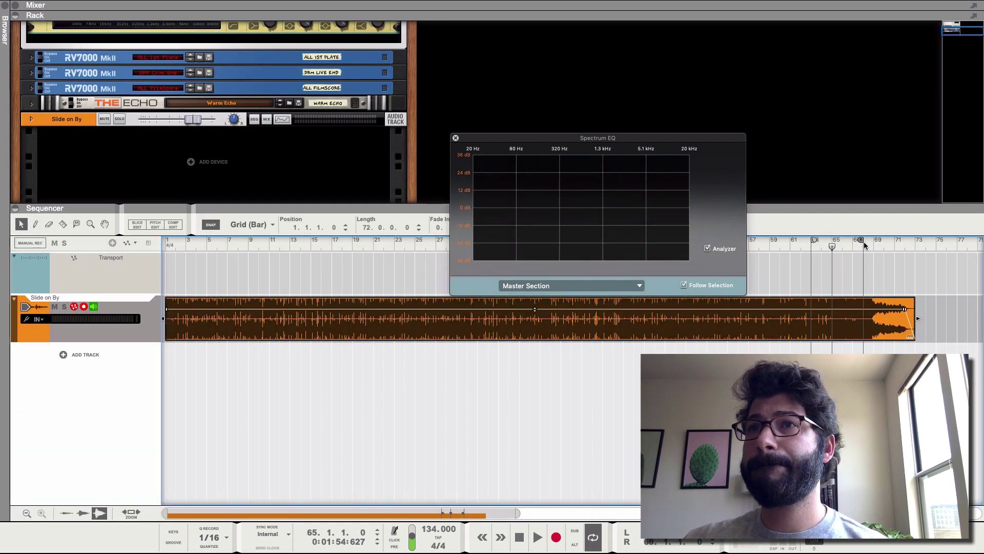
pyautogui.press('space')
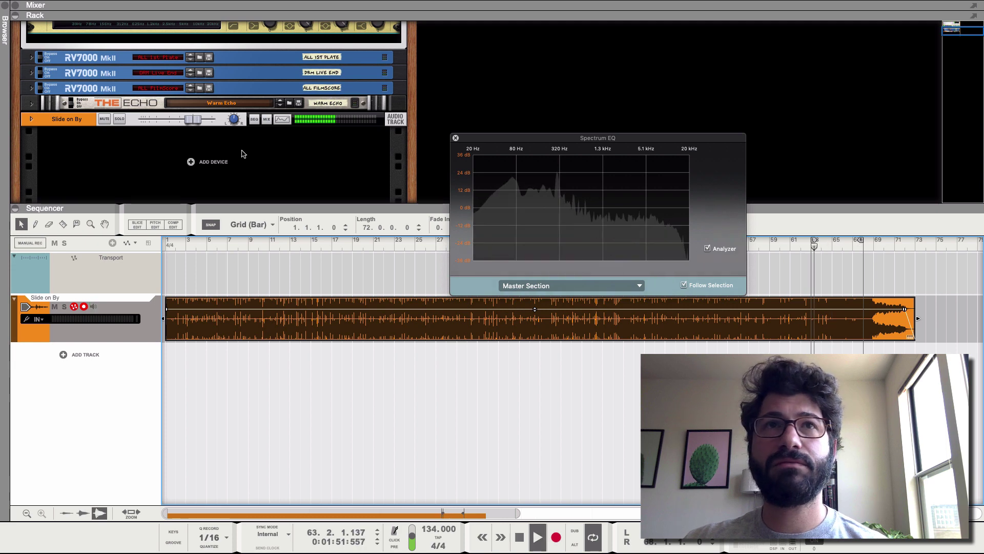
# Turn Param 2's boost into a slight cut with a Q of 32.0, stop playback and close the Spectrum EQ window
pyautogui.scroll(5, 138, 87)
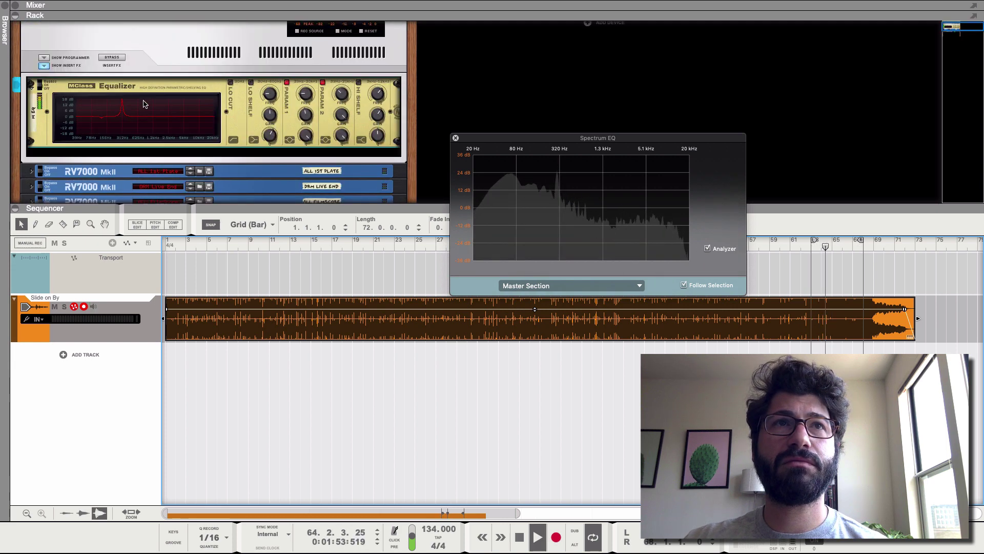
pyautogui.moveTo(332, 98); pyautogui.dragTo(336, 138)
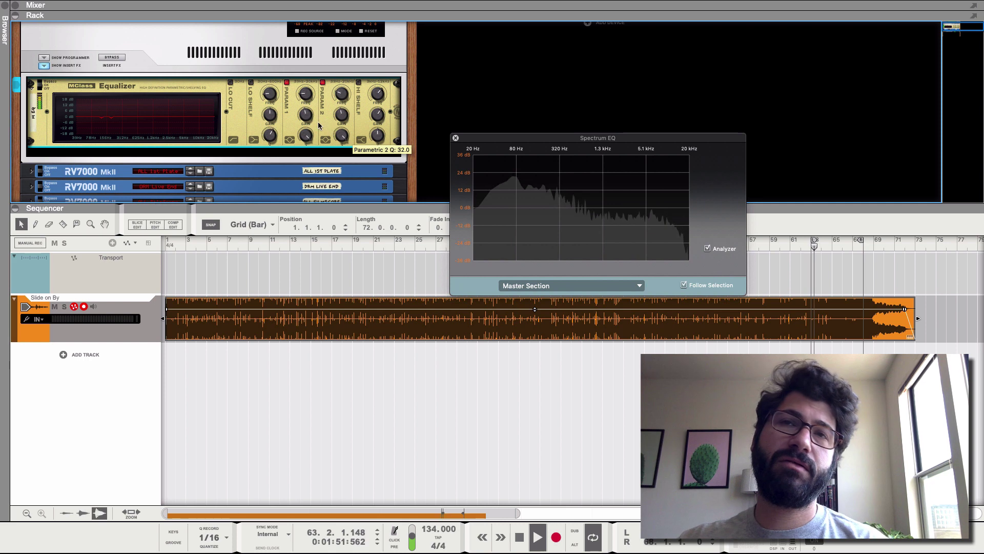
pyautogui.press('space')
pyautogui.click(455, 138)
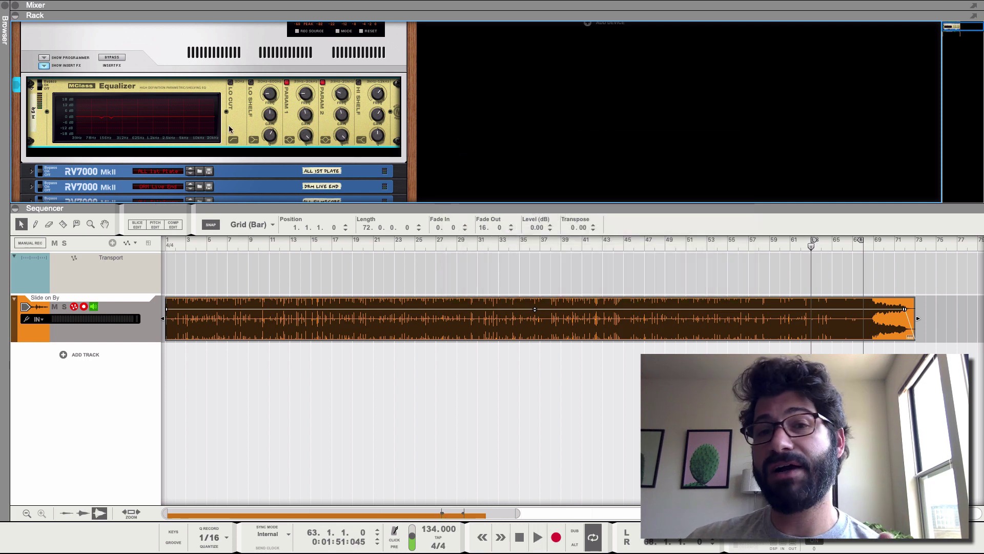
# Add a FabFilter Pro-Q 3 effect directly below the MClass Equalizer in the master insert chain
pyautogui.rightClick(233, 131)
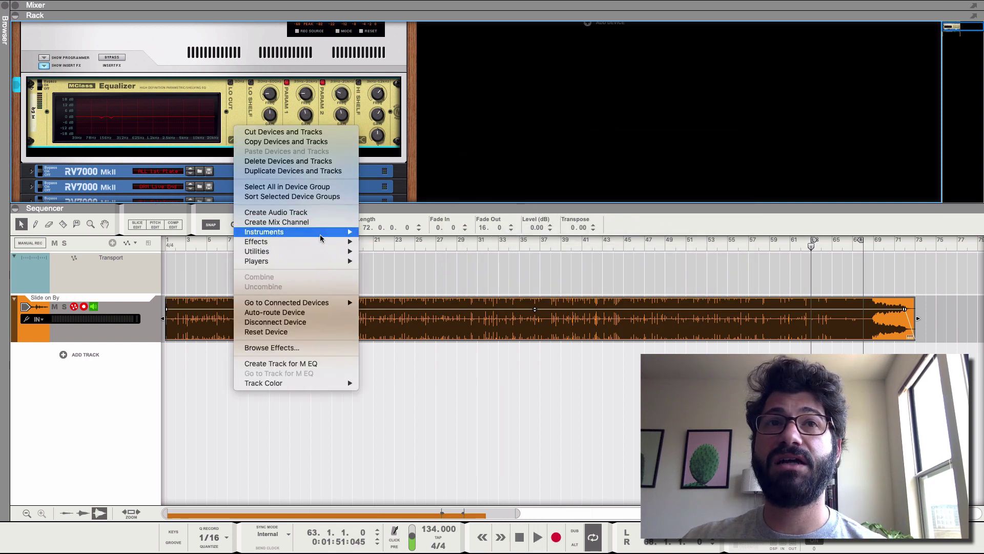
pyautogui.moveTo(305, 232)
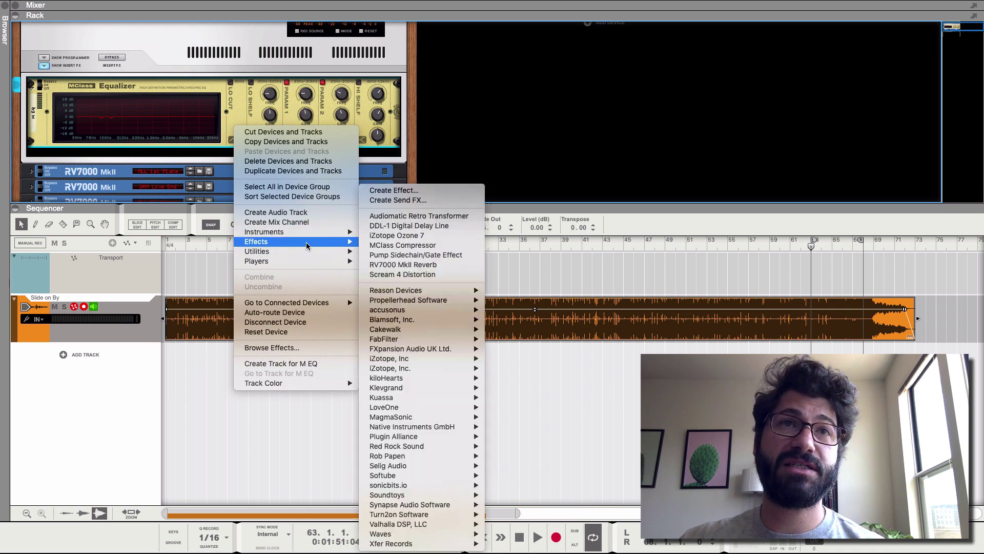
pyautogui.moveTo(429, 297)
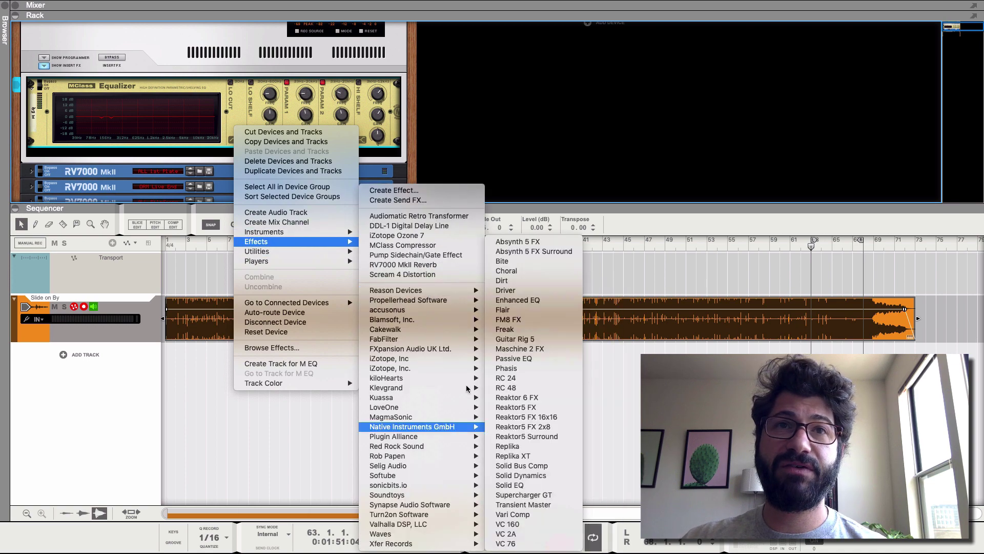
pyautogui.moveTo(447, 339)
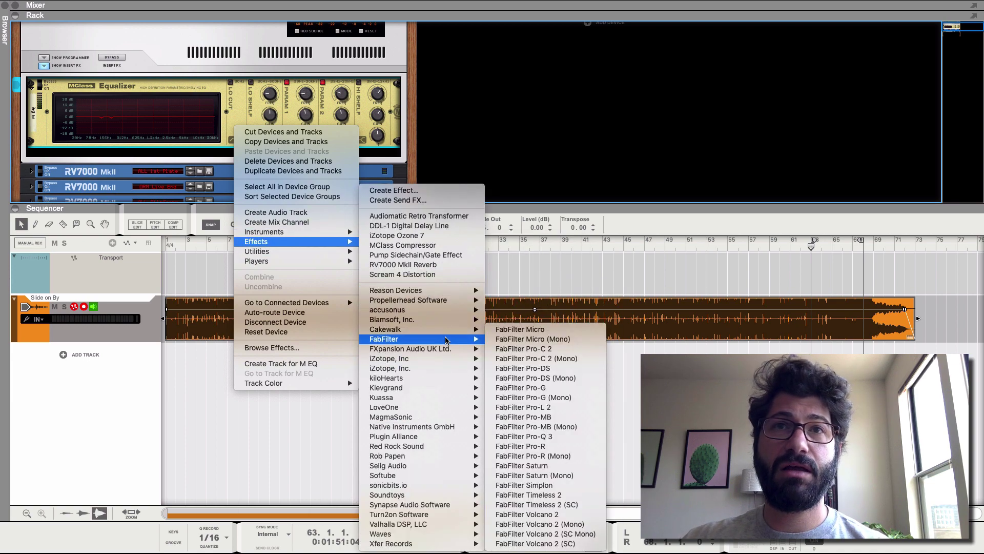
pyautogui.click(538, 436)
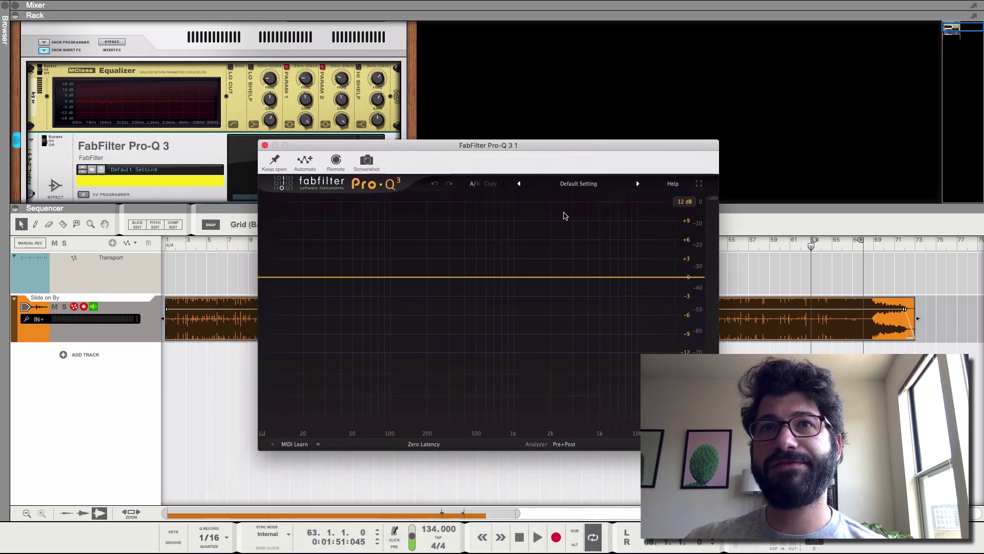
# During loop playback, add narrow Pro-Q 3 cuts of about -1.93 dB at 425 Hz and -1.84 dB at 8929 Hz, and audition each band in solo
pyautogui.press('space')
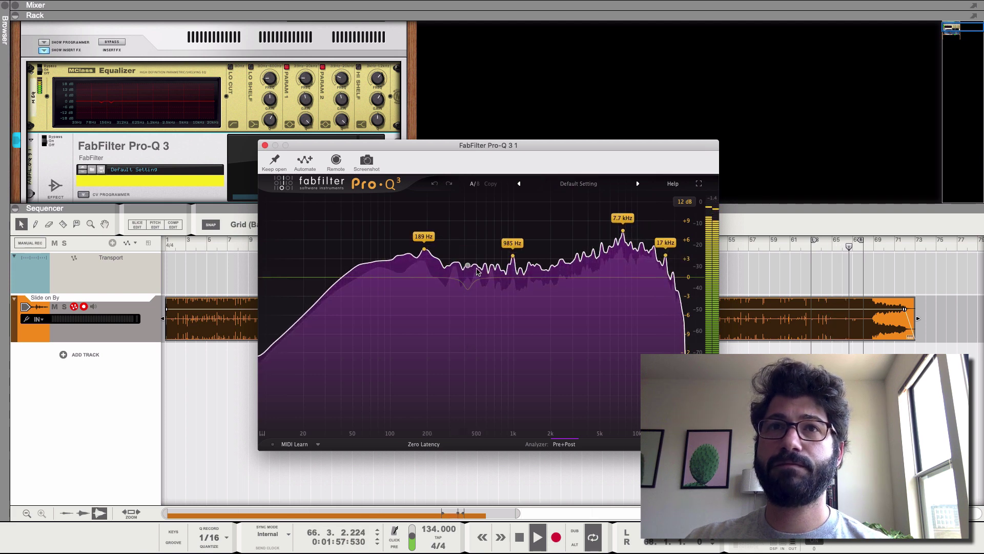
pyautogui.moveTo(468, 263); pyautogui.dragTo(468, 289)
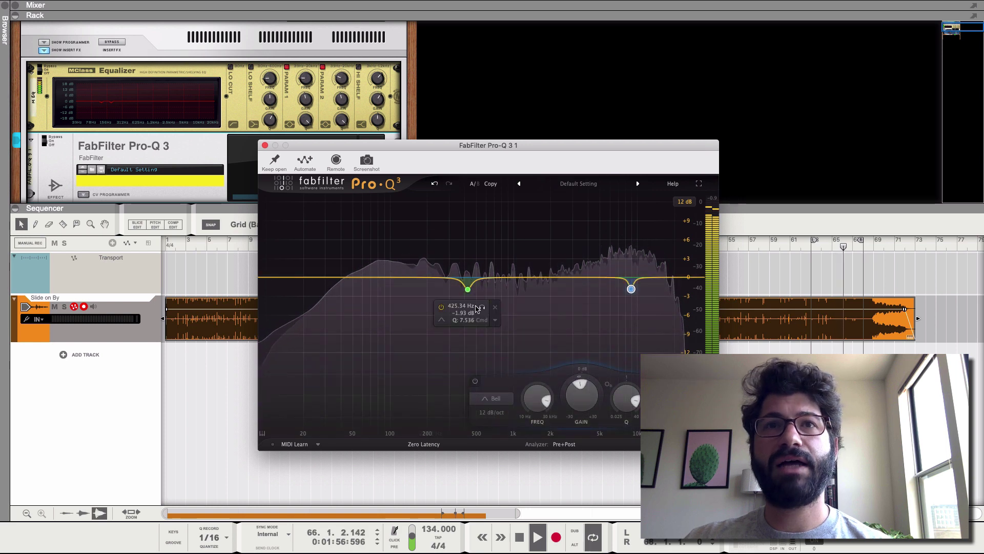
pyautogui.click(481, 308)
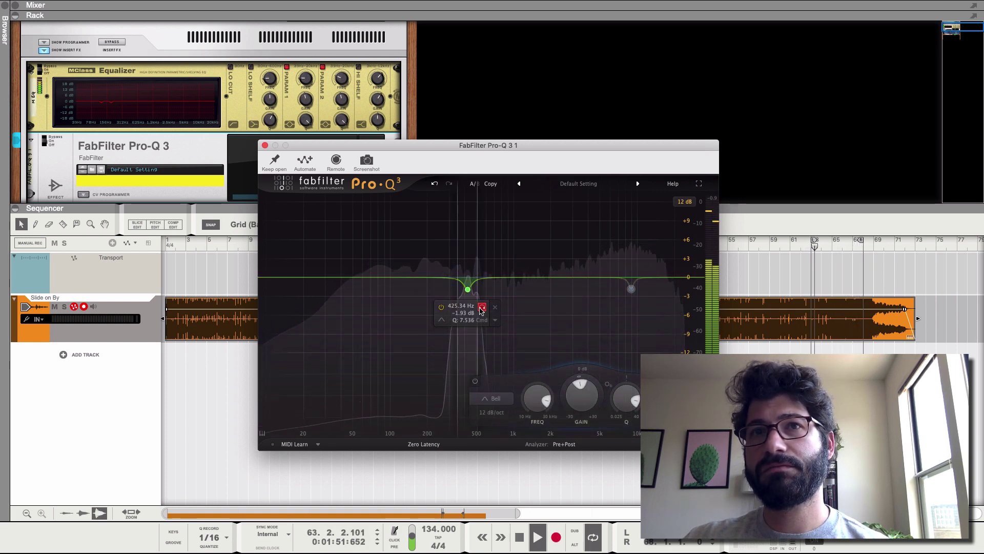
pyautogui.click(646, 307)
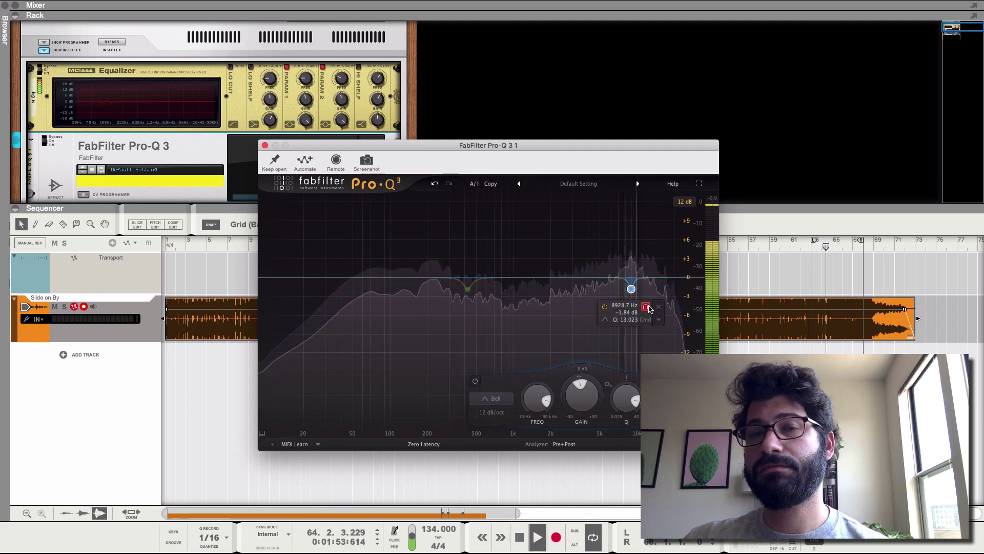
pyautogui.click(647, 307)
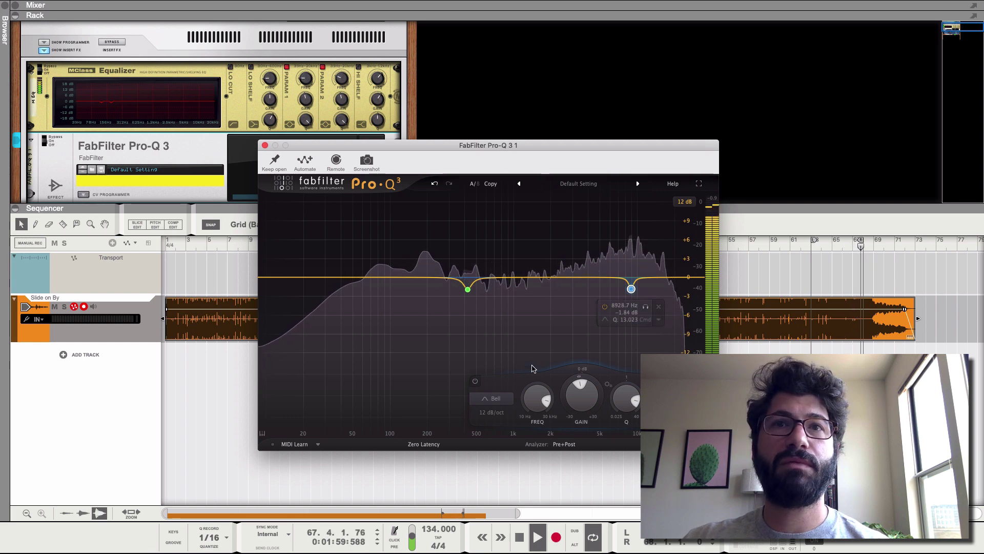
pyautogui.press('space')
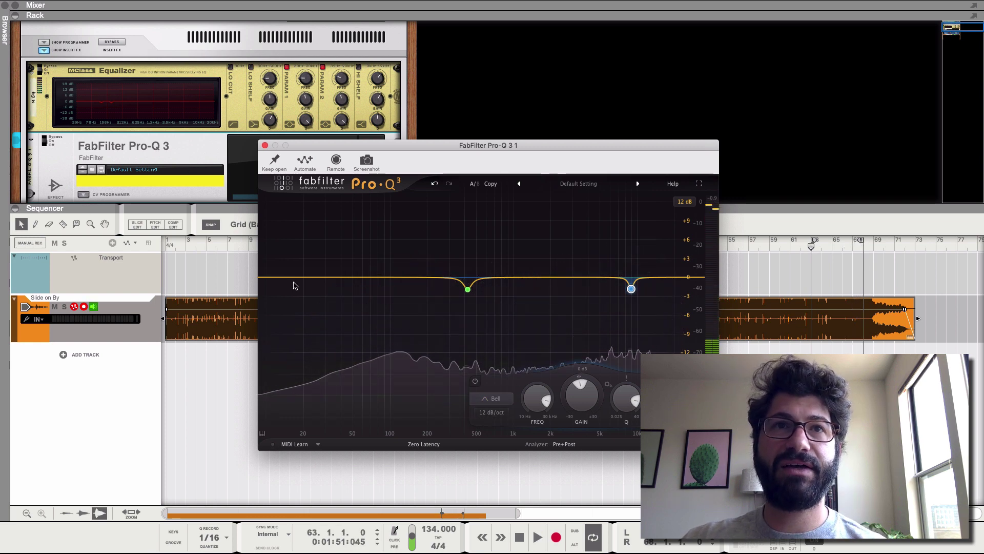
# Add a low cut at about 19.9 Hz with an 18 dB/oct slope in Pro-Q 3 and close its window
pyautogui.click(273, 278)
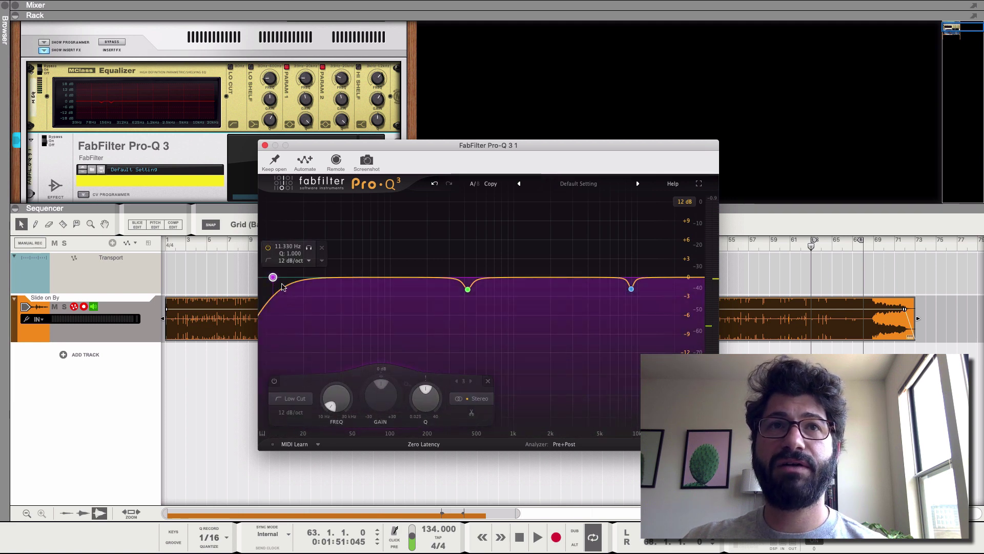
pyautogui.moveTo(273, 279); pyautogui.dragTo(305, 273)
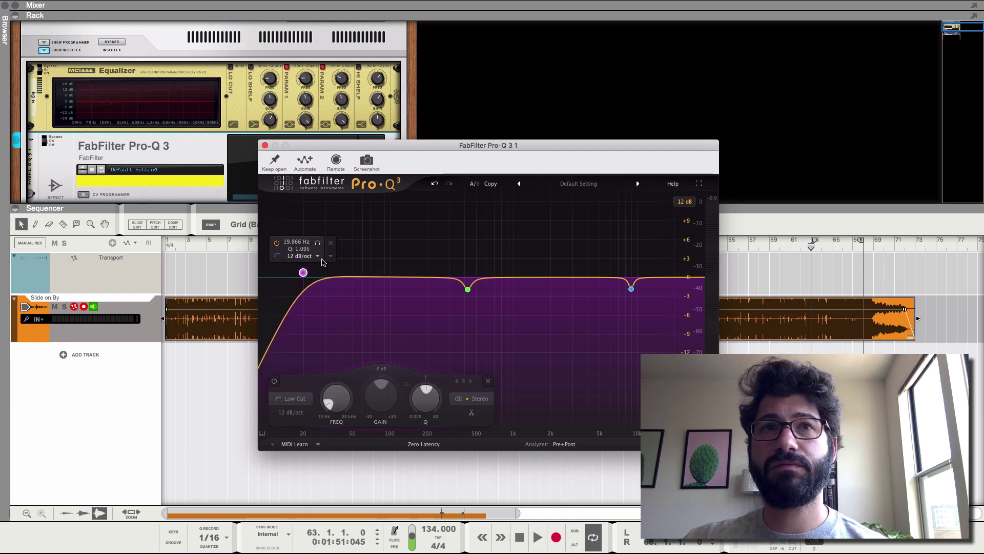
pyautogui.click(320, 257)
pyautogui.click(302, 282)
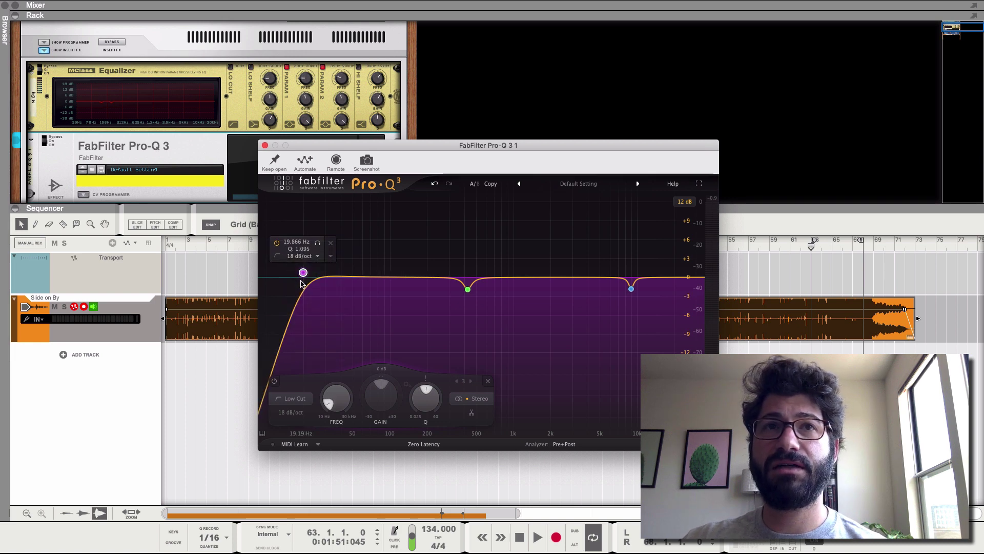
pyautogui.click(264, 146)
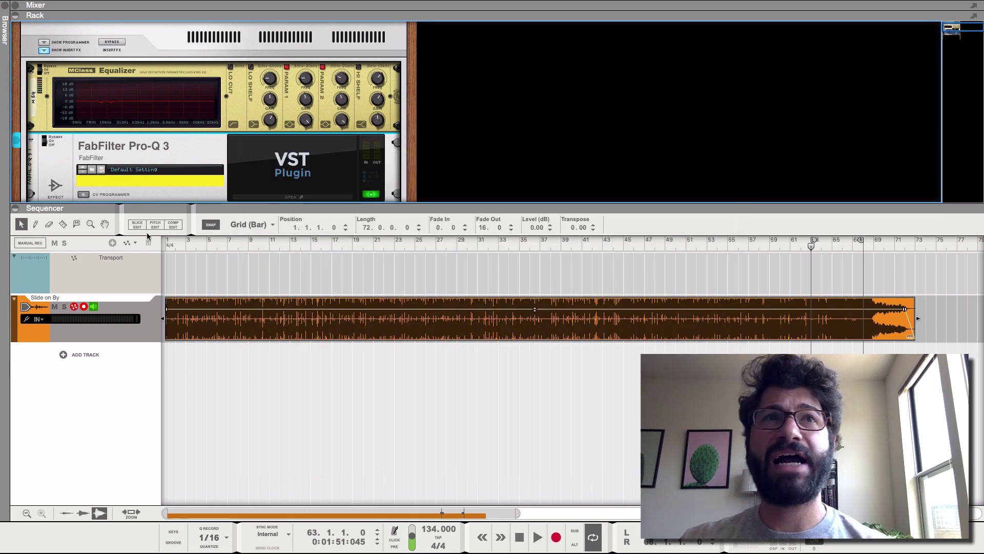
# Add a Waves C4 Stereo multiband processor below FabFilter Pro-Q 3 in the master insert chain
pyautogui.scroll(-3, 174, 182)
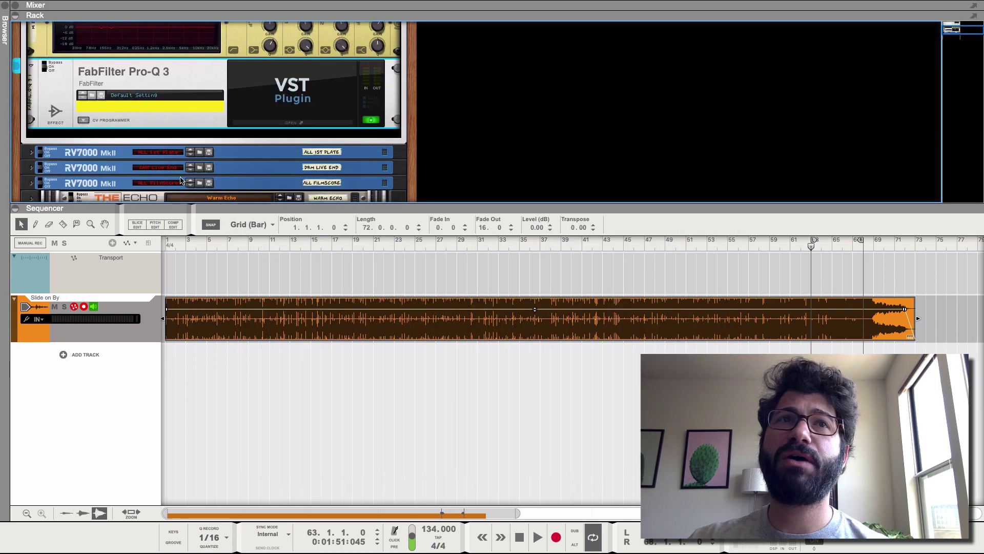
pyautogui.rightClick(165, 132)
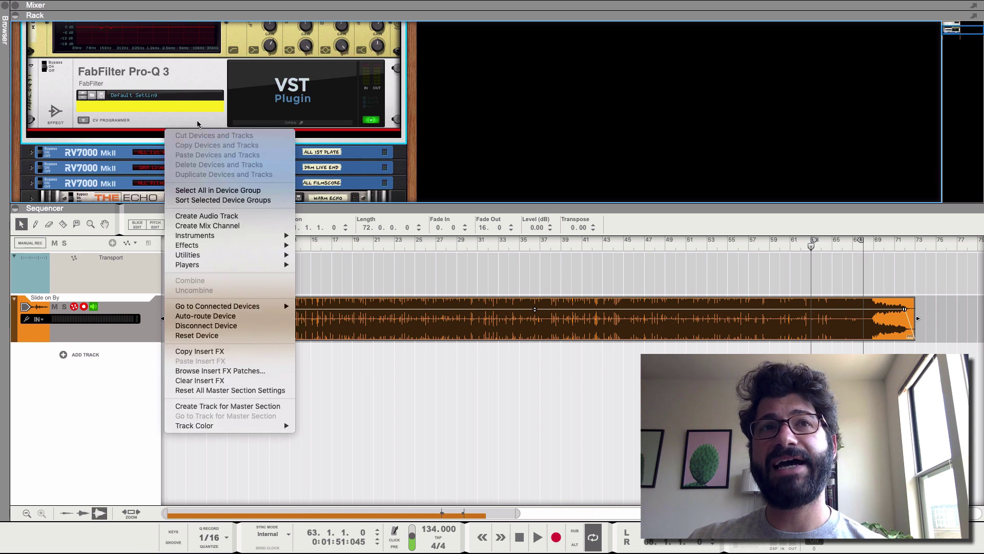
pyautogui.moveTo(261, 246)
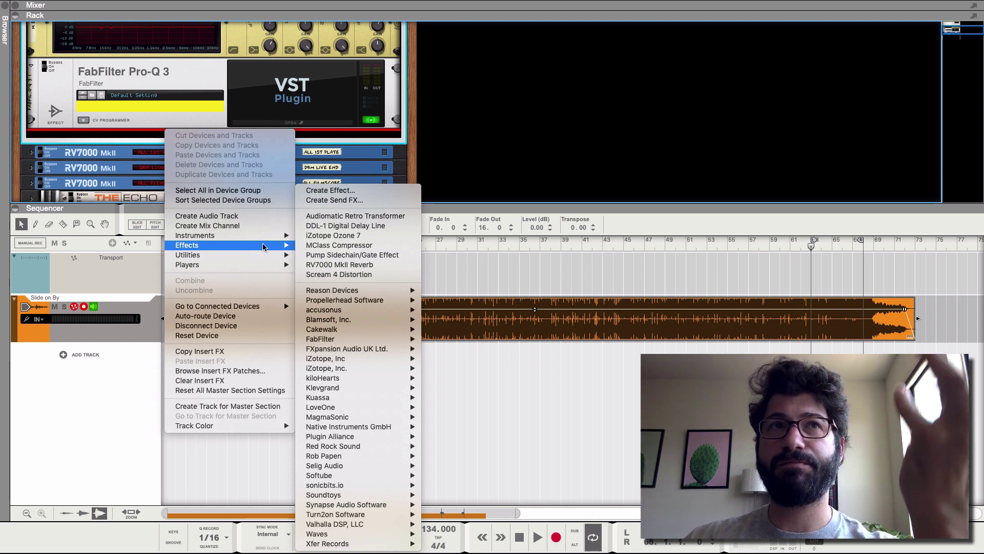
pyautogui.moveTo(414, 316)
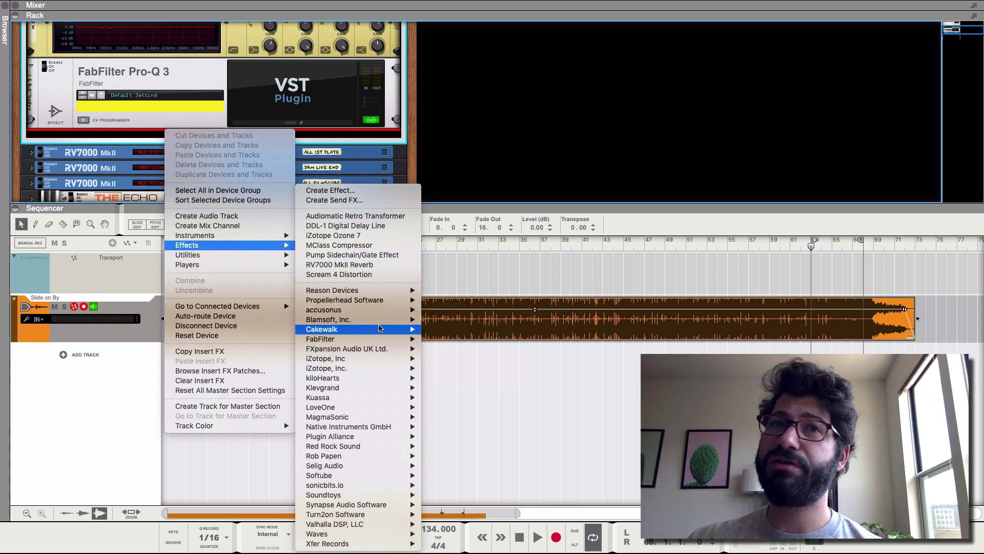
pyautogui.moveTo(373, 329)
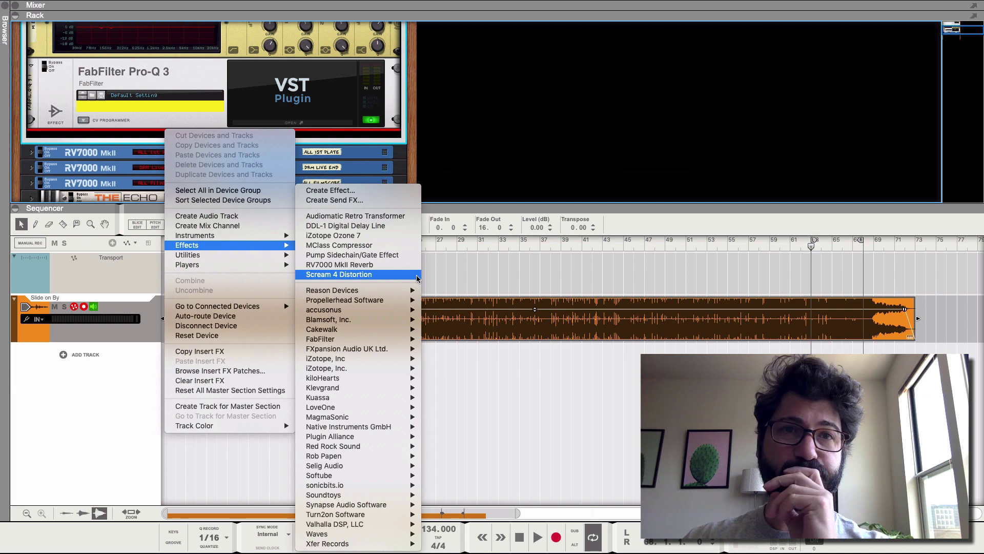
pyautogui.moveTo(392, 393)
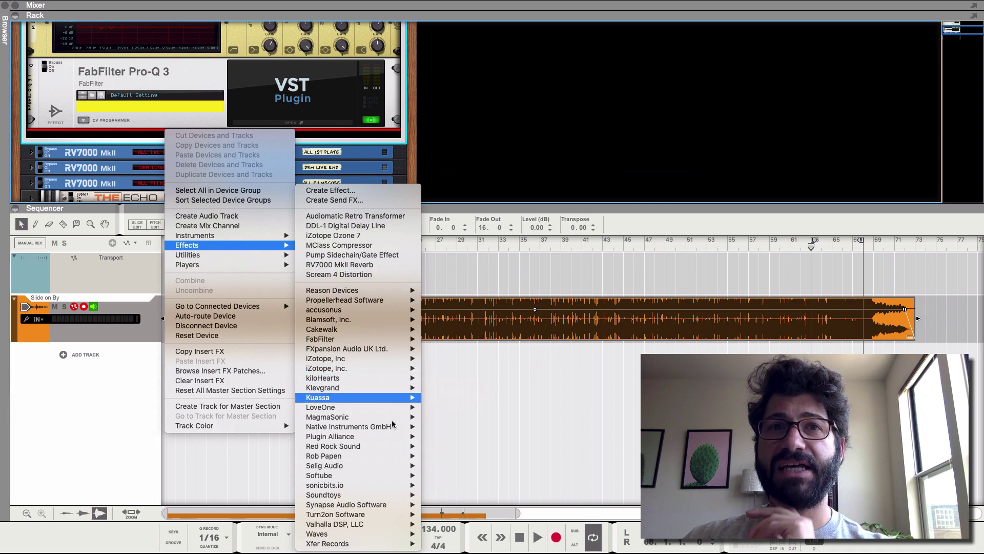
pyautogui.moveTo(387, 532)
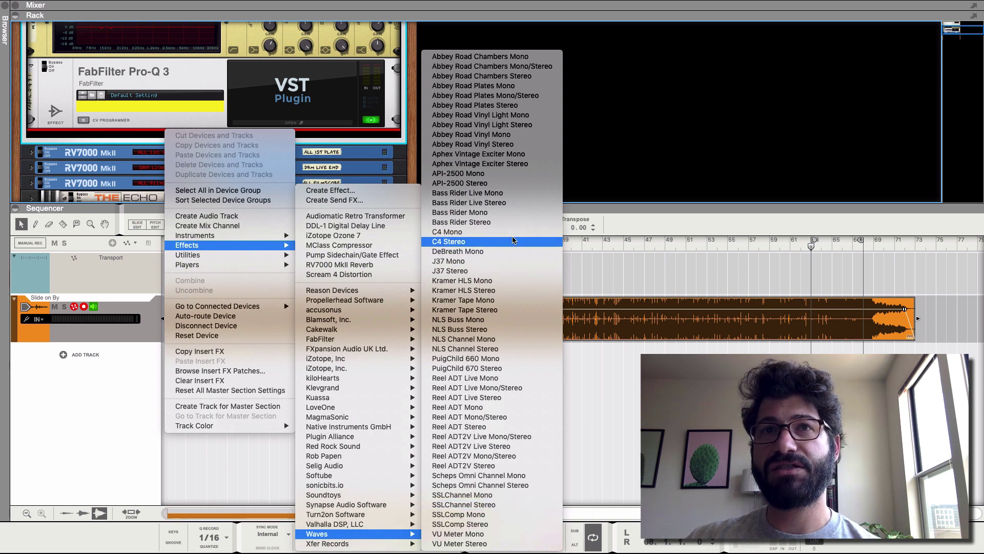
pyautogui.click(513, 241)
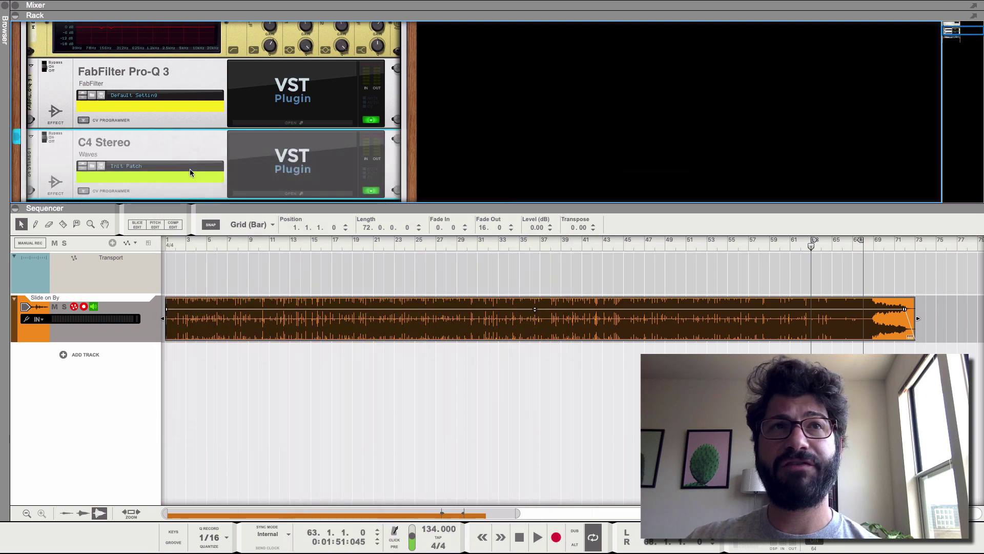
# Open the C4 editor and, during loop playback, raise the three upper bands' thresholds to 0.0 and the low band's to about -23.4
pyautogui.click(298, 194)
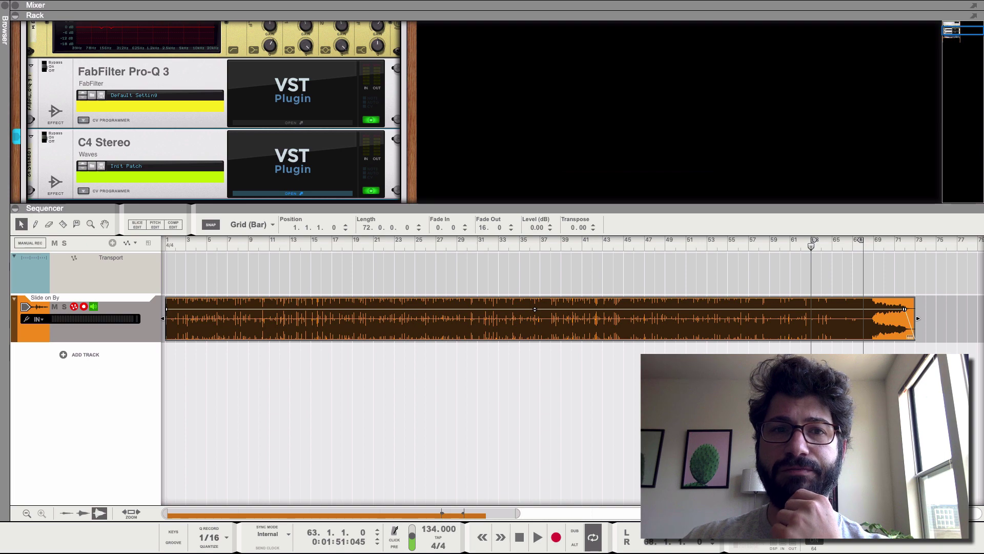
pyautogui.moveTo(518, 405); pyautogui.dragTo(560, 131)
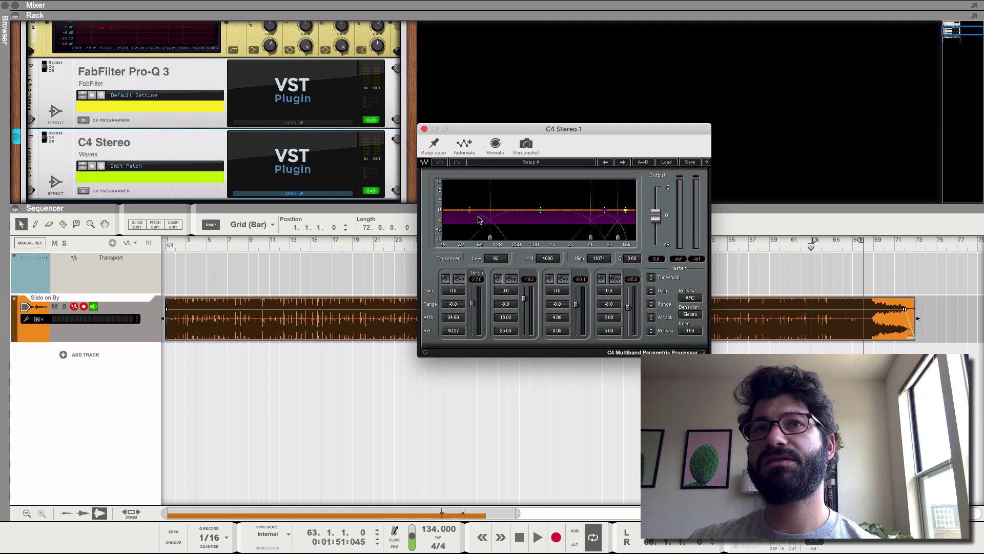
pyautogui.press('space')
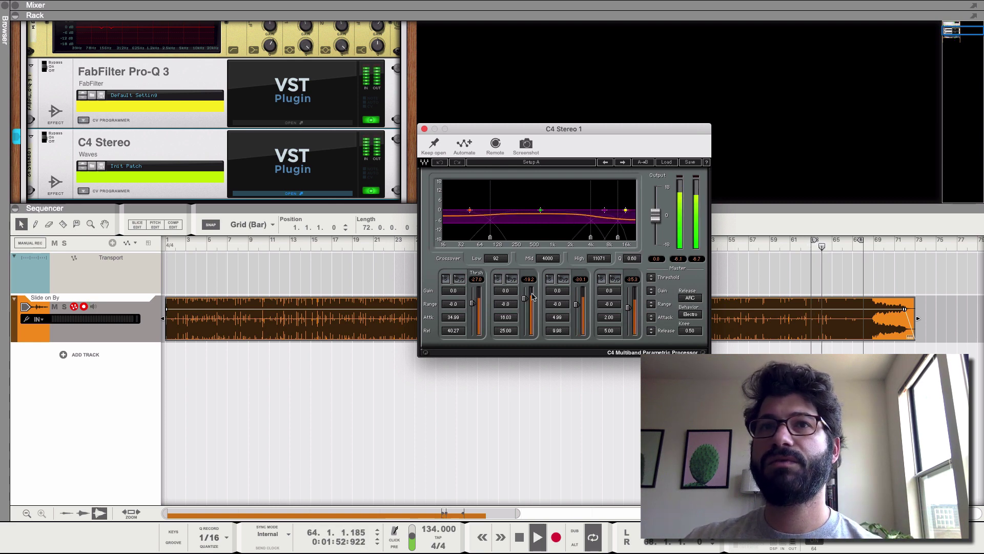
pyautogui.moveTo(525, 298); pyautogui.dragTo(525, 285)
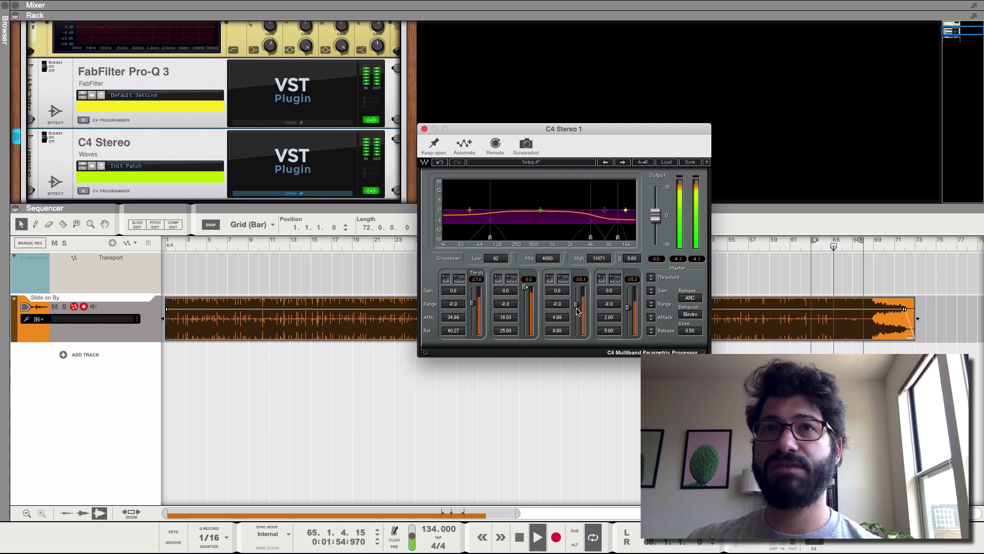
pyautogui.moveTo(578, 311); pyautogui.dragTo(624, 287)
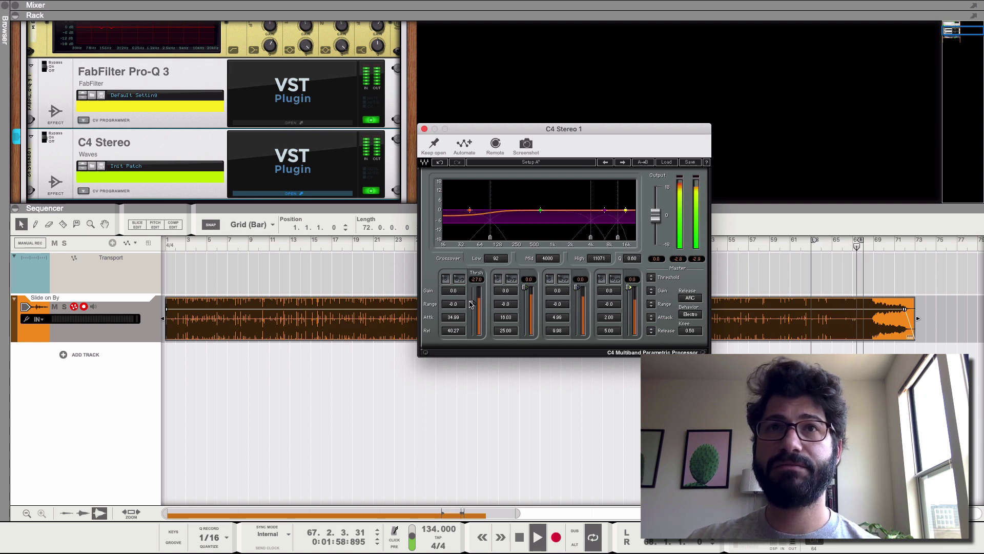
pyautogui.moveTo(472, 303); pyautogui.dragTo(472, 302)
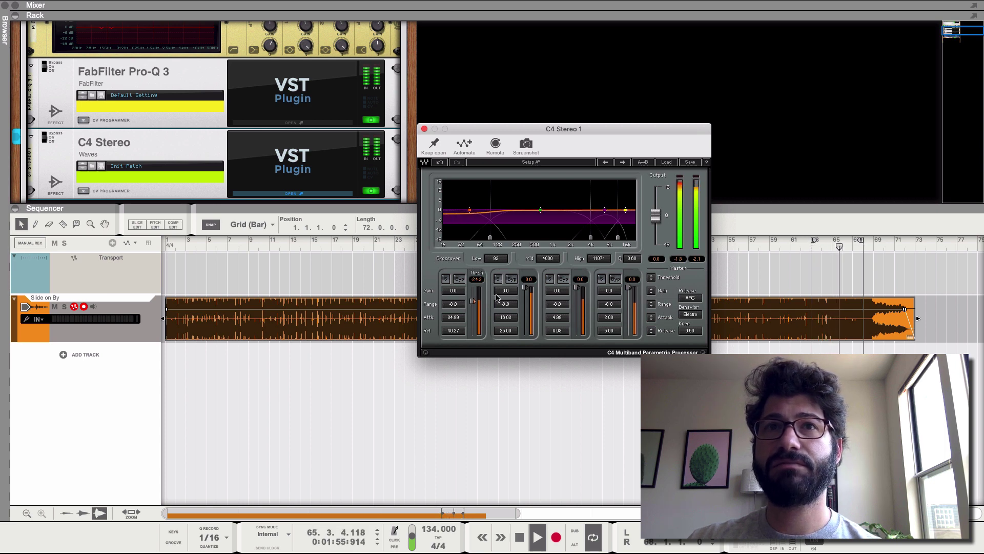
pyautogui.moveTo(472, 304); pyautogui.dragTo(472, 302)
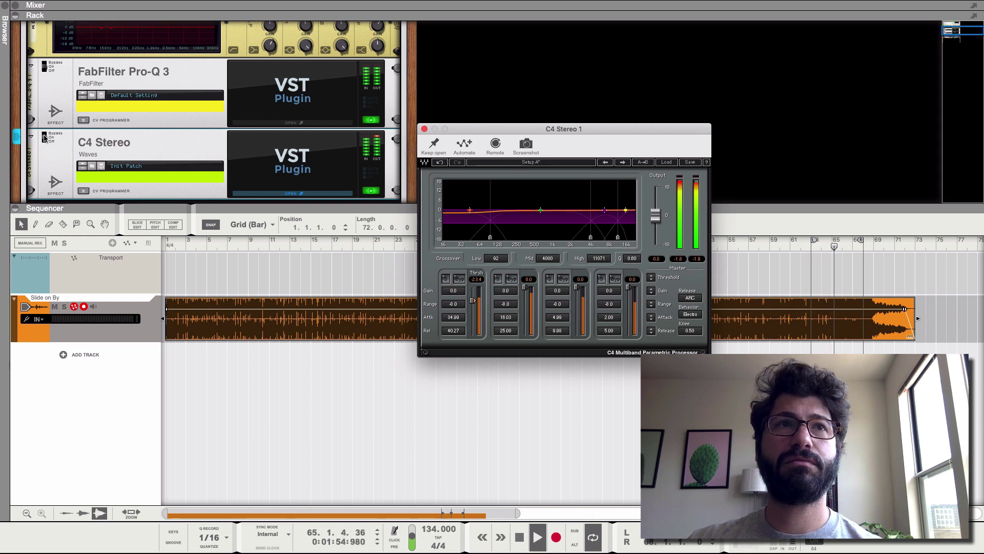
# Compare the looped section with C4 Stereo bypassed and enabled, restarting playback in between
pyautogui.click(44, 137)
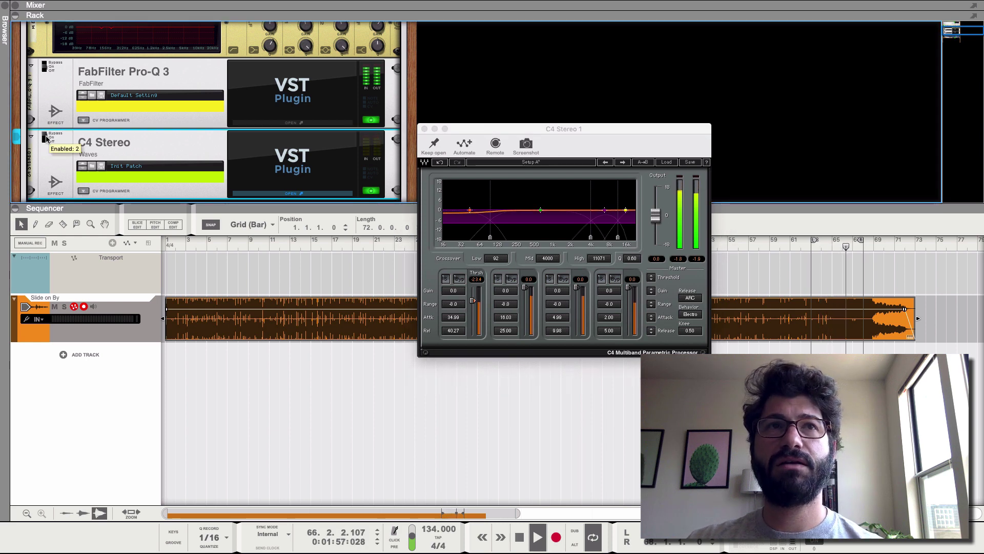
pyautogui.press('space')
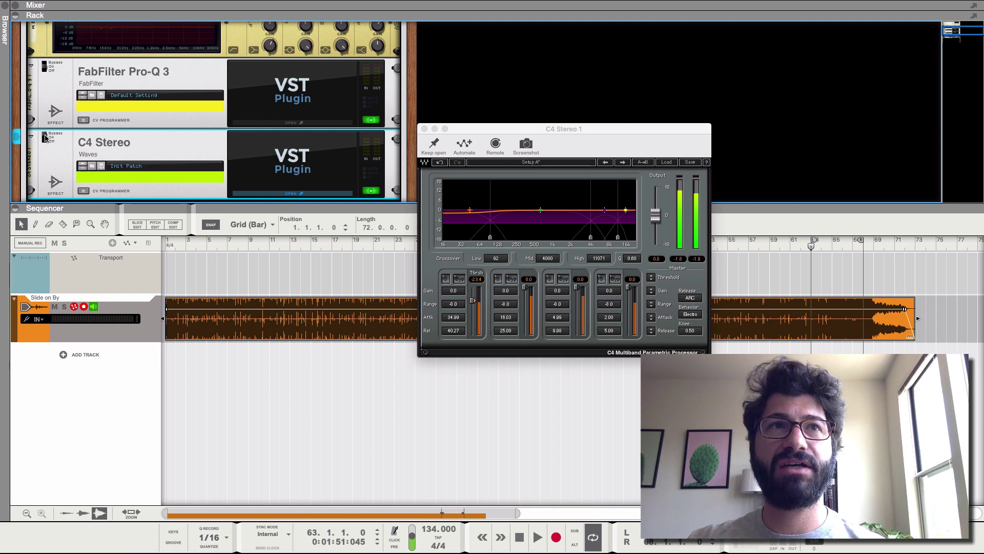
pyautogui.press('space')
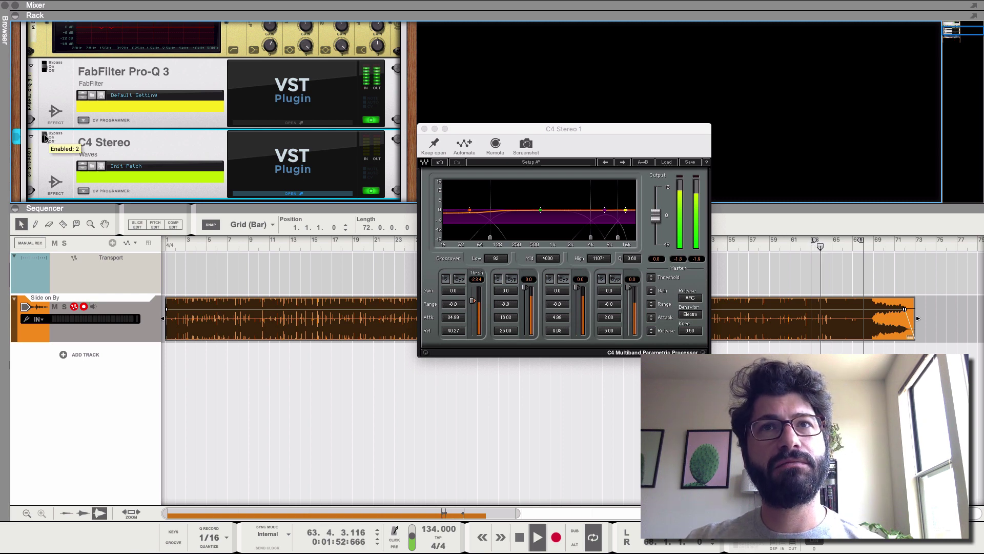
pyautogui.click(44, 138)
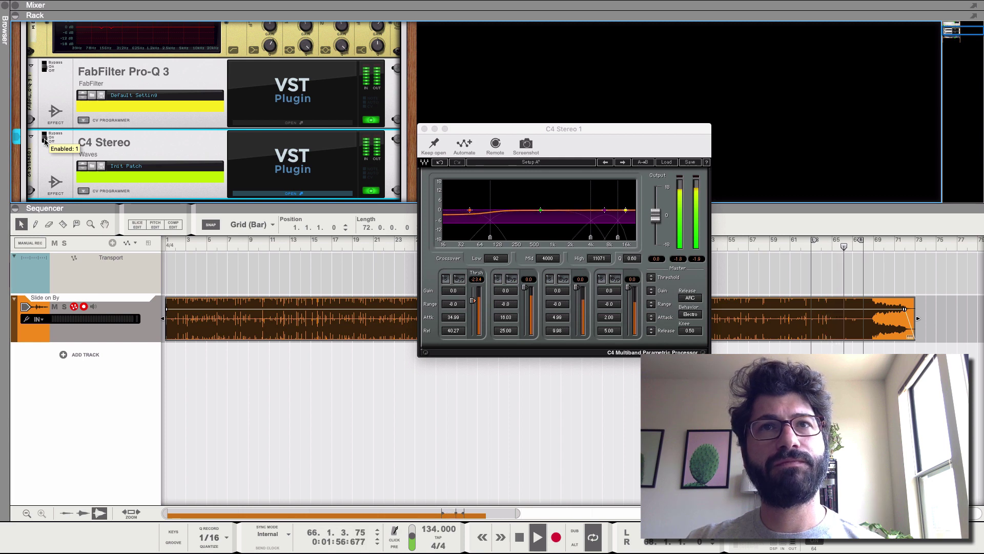
pyautogui.click(44, 138)
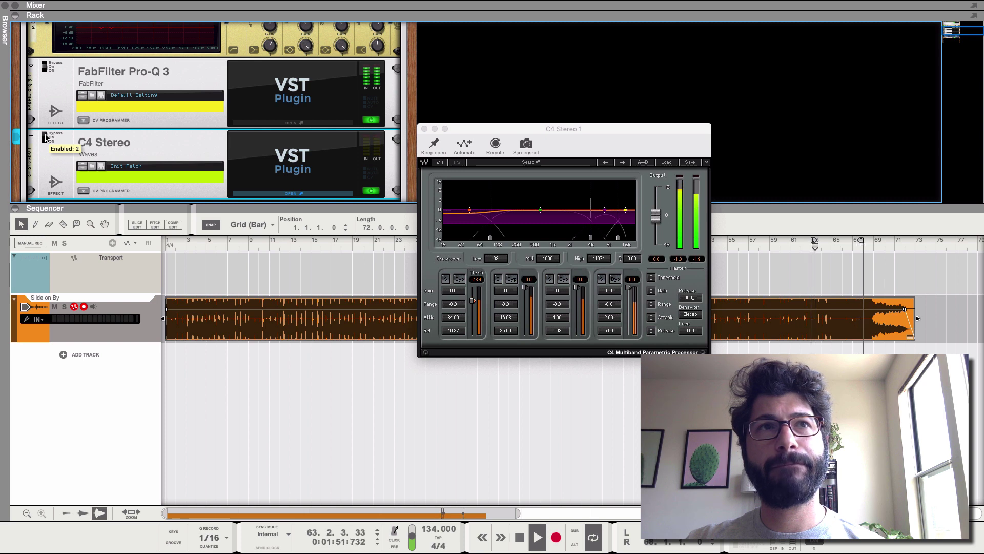
# Stop playback and set the C4 Stereo gain to 1.2 on the low band and 0.5 on the second band
pyautogui.click(45, 137)
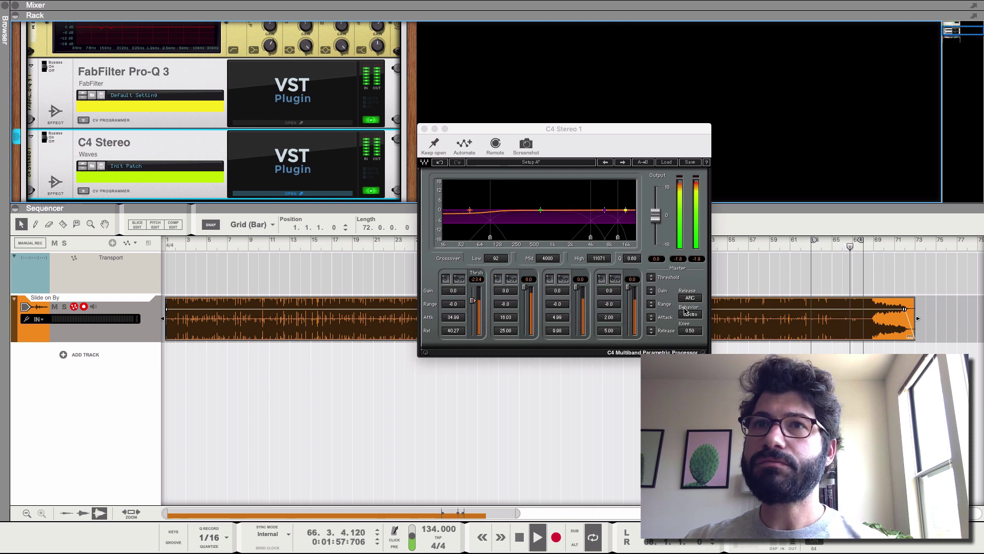
pyautogui.press('space')
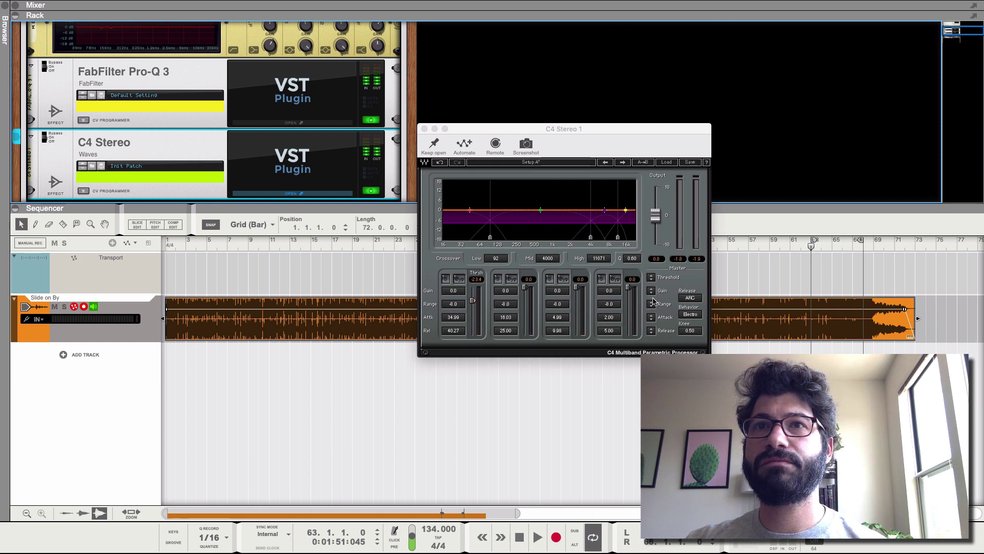
pyautogui.click(659, 293)
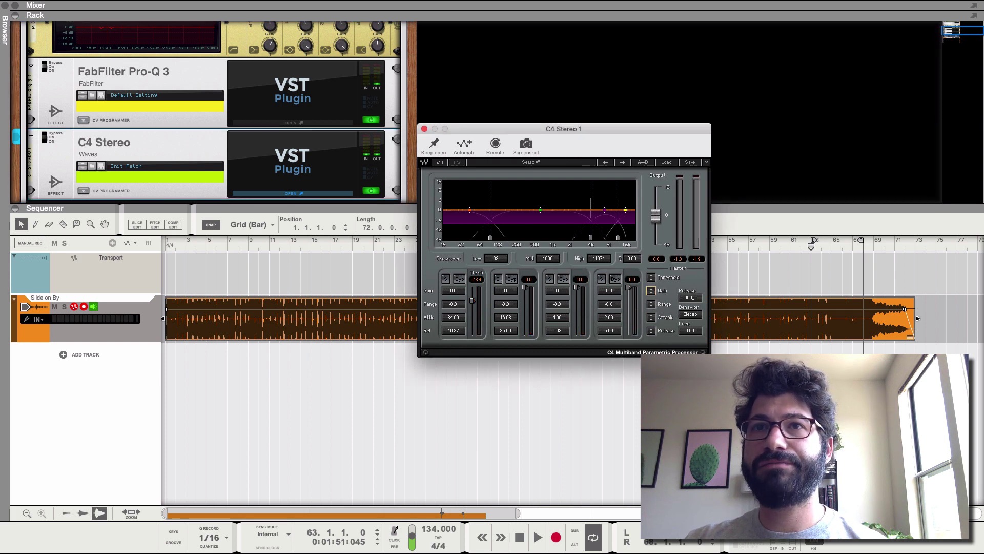
pyautogui.moveTo(651, 291); pyautogui.dragTo(654, 298)
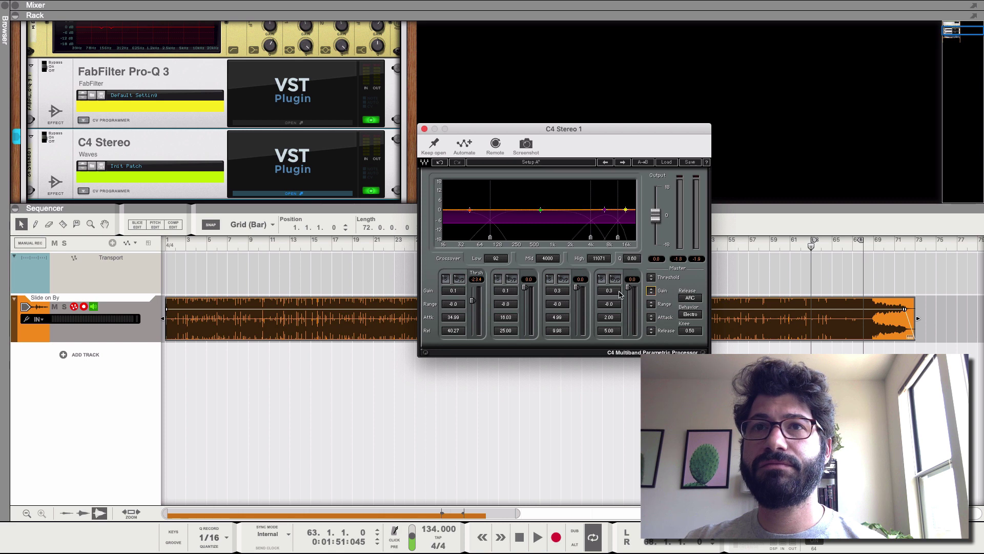
pyautogui.moveTo(655, 296); pyautogui.dragTo(655, 297)
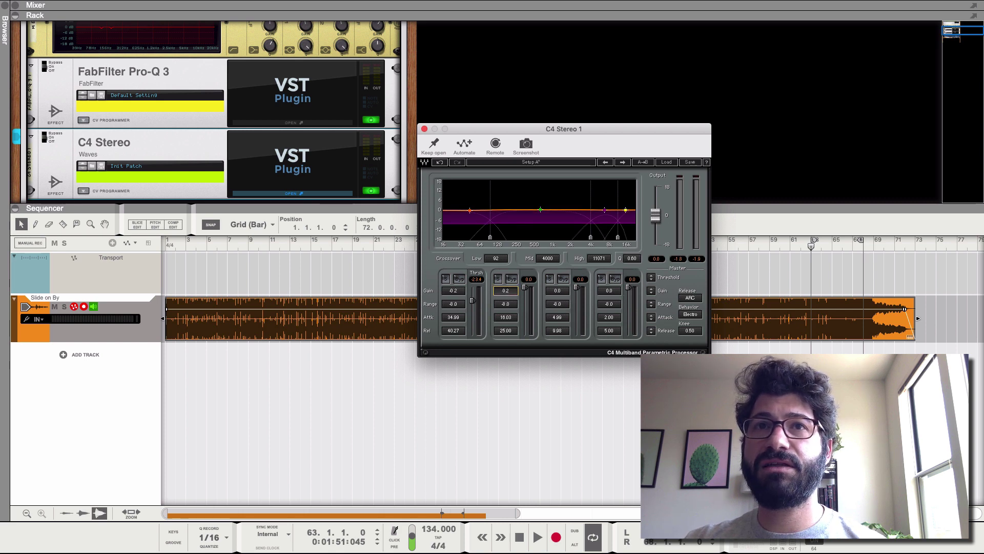
pyautogui.moveTo(461, 293); pyautogui.dragTo(460, 291)
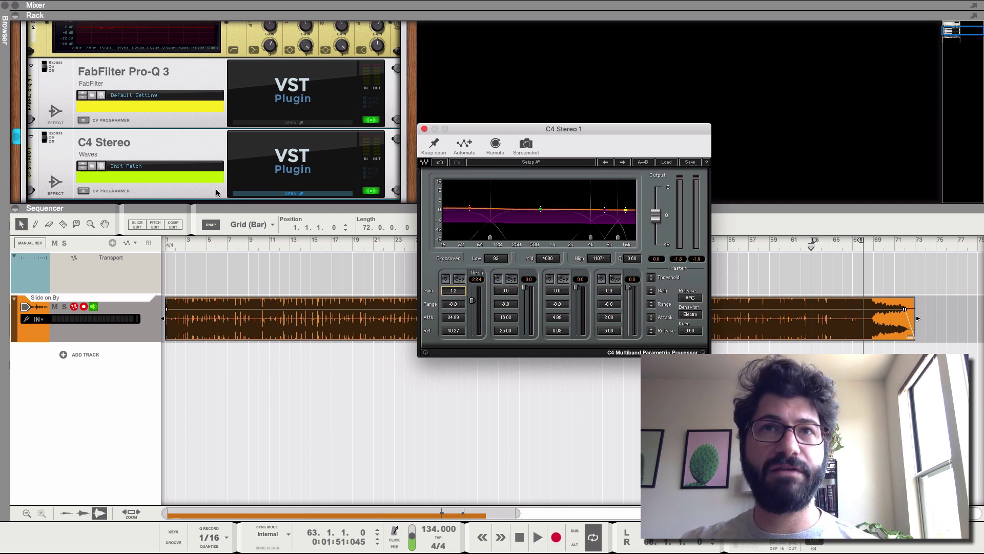
# Lower the C4's second band threshold to -1.1 during loop playback, stop playback and close the editor
pyautogui.press('space')
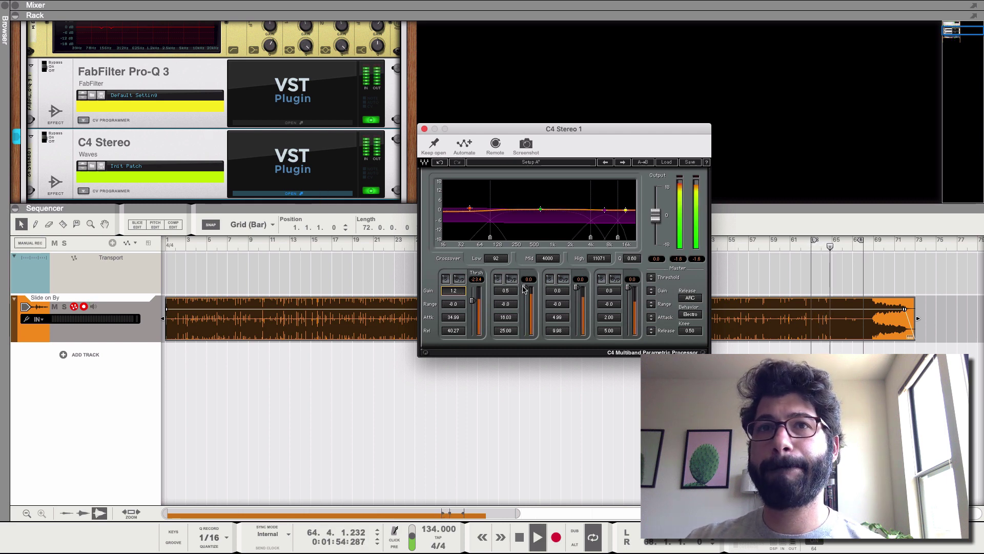
pyautogui.moveTo(524, 288); pyautogui.dragTo(524, 291)
pyautogui.press('space')
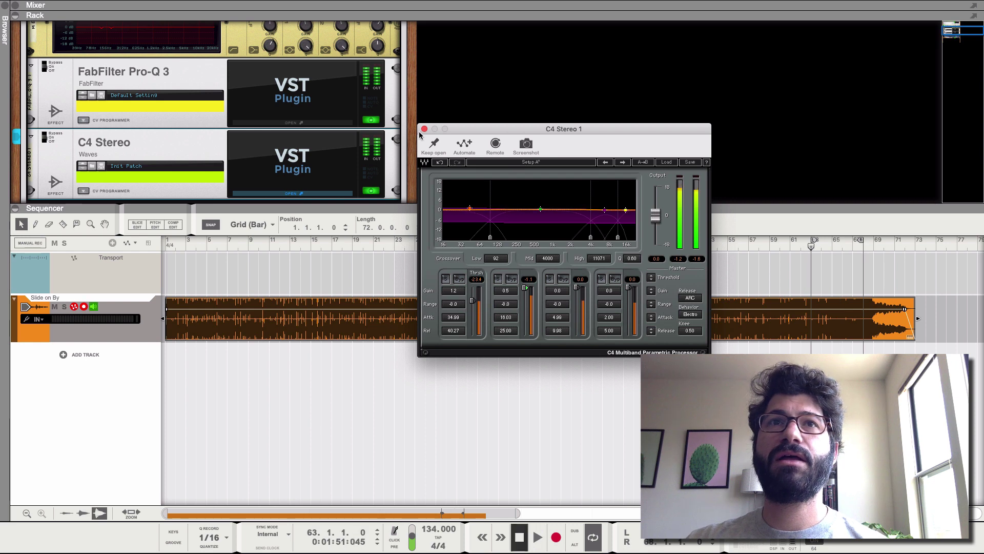
pyautogui.click(423, 129)
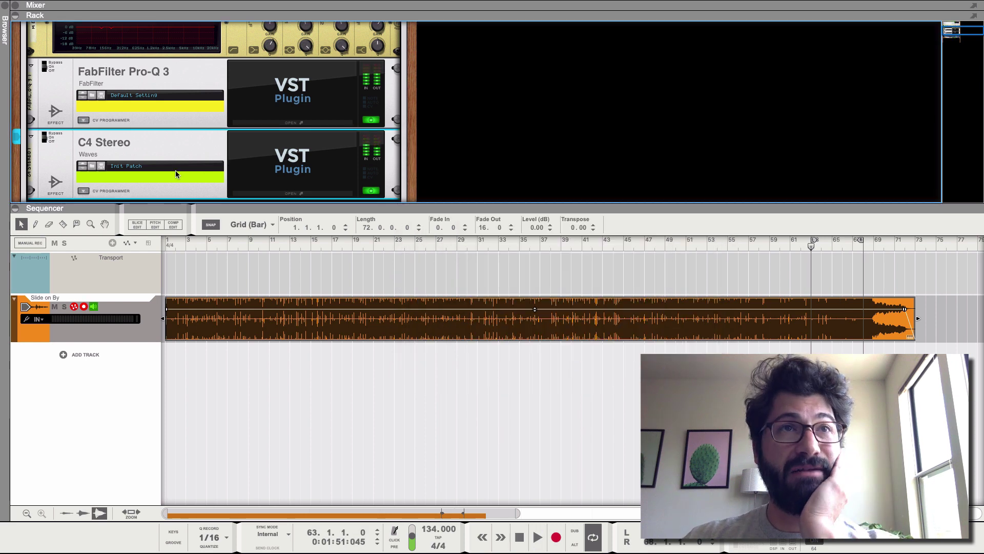
# Add a Waves SSLComp Stereo compressor below C4 Stereo in the master insert chain
pyautogui.scroll(-2, 175, 170)
pyautogui.click(172, 188)
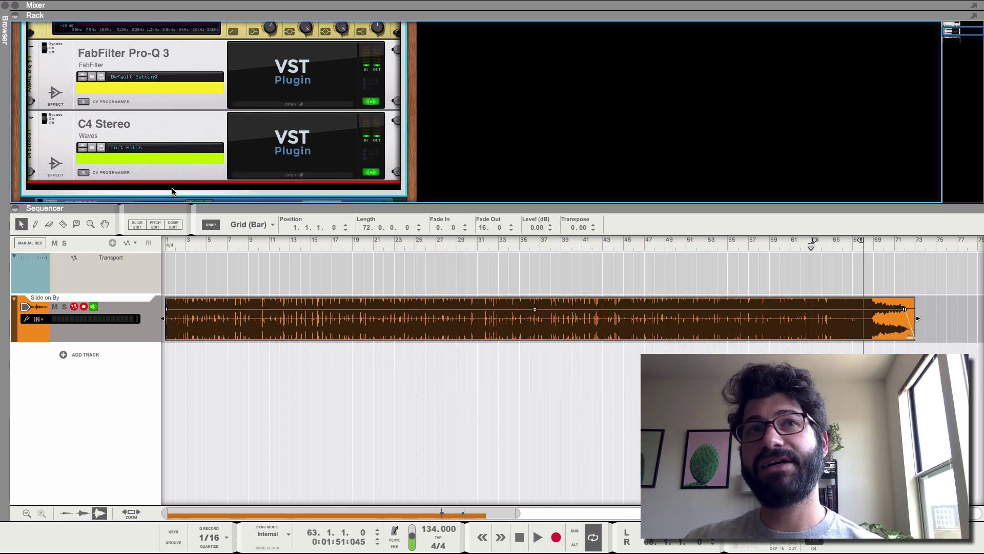
pyautogui.rightClick(173, 192)
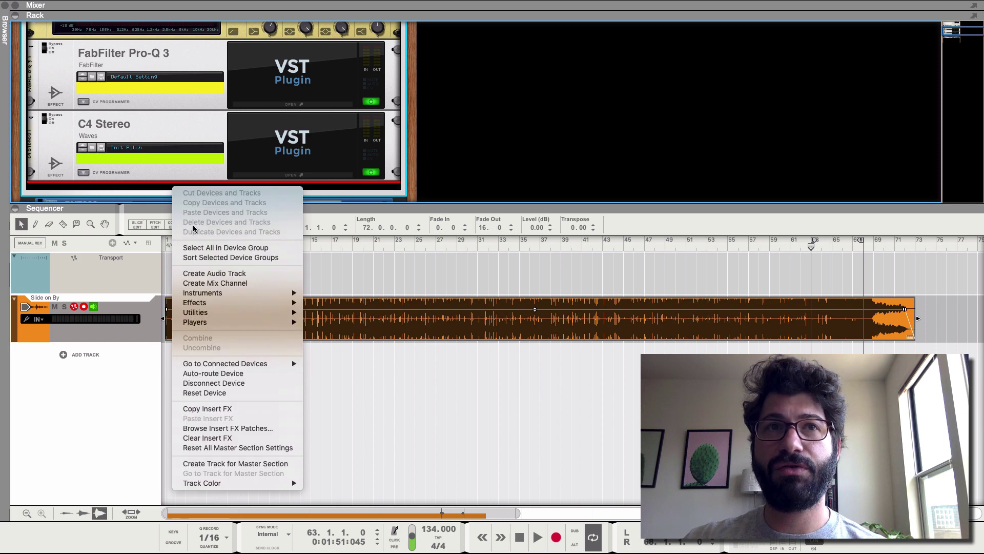
pyautogui.moveTo(235, 303)
pyautogui.moveTo(390, 329)
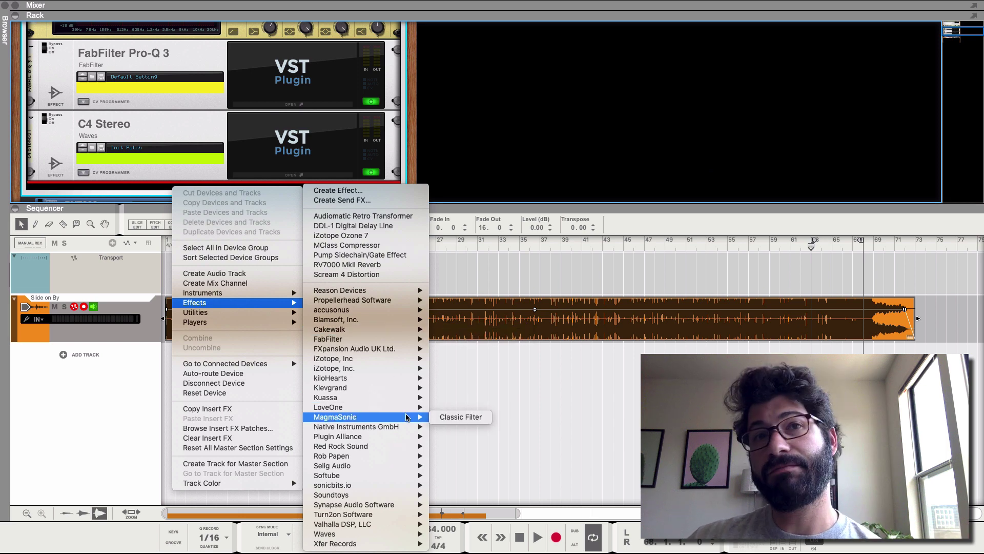
pyautogui.moveTo(394, 448)
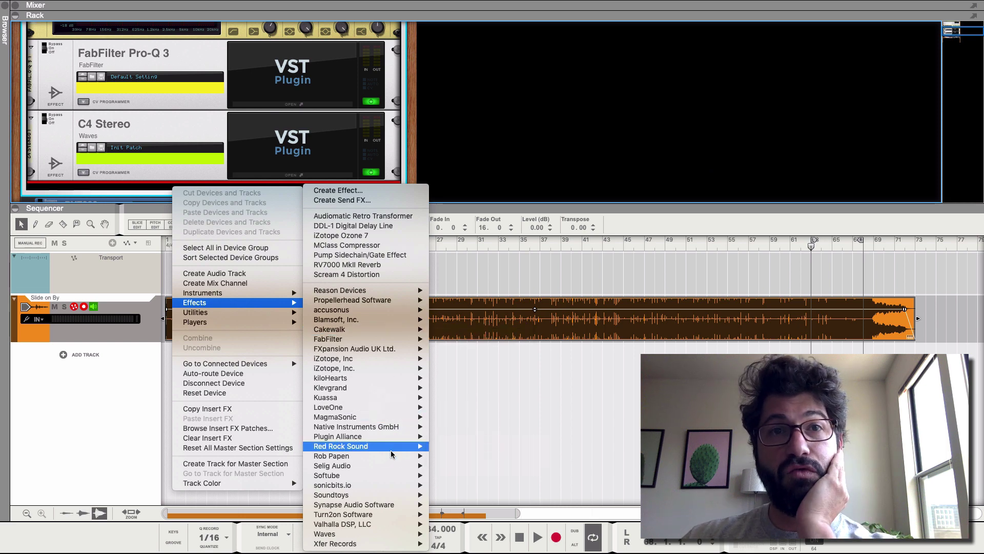
pyautogui.moveTo(396, 420)
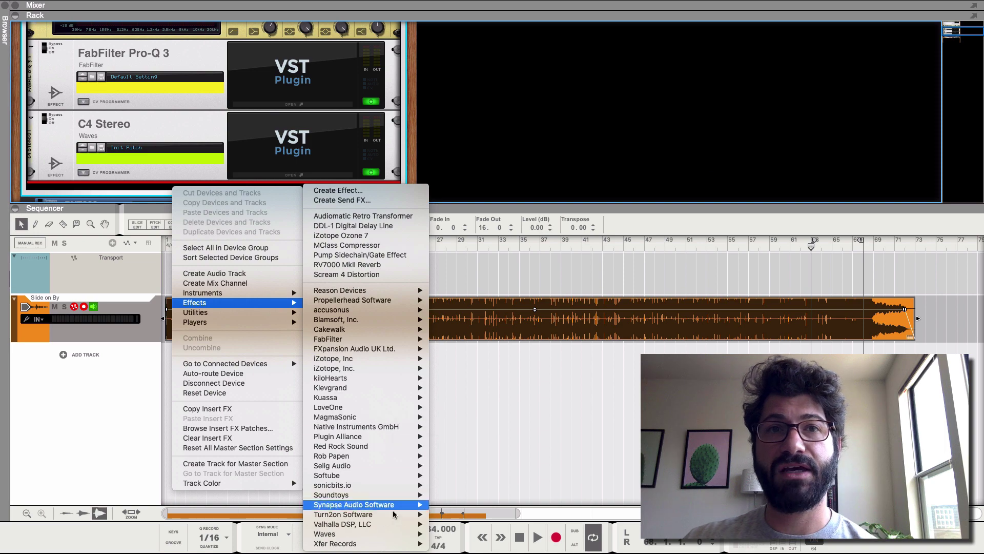
pyautogui.moveTo(391, 536)
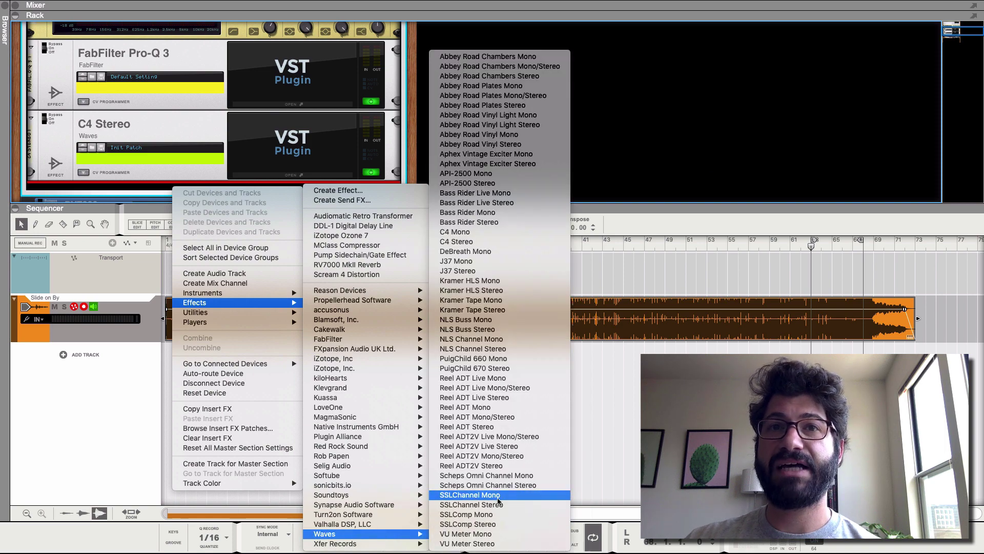
pyautogui.click(505, 523)
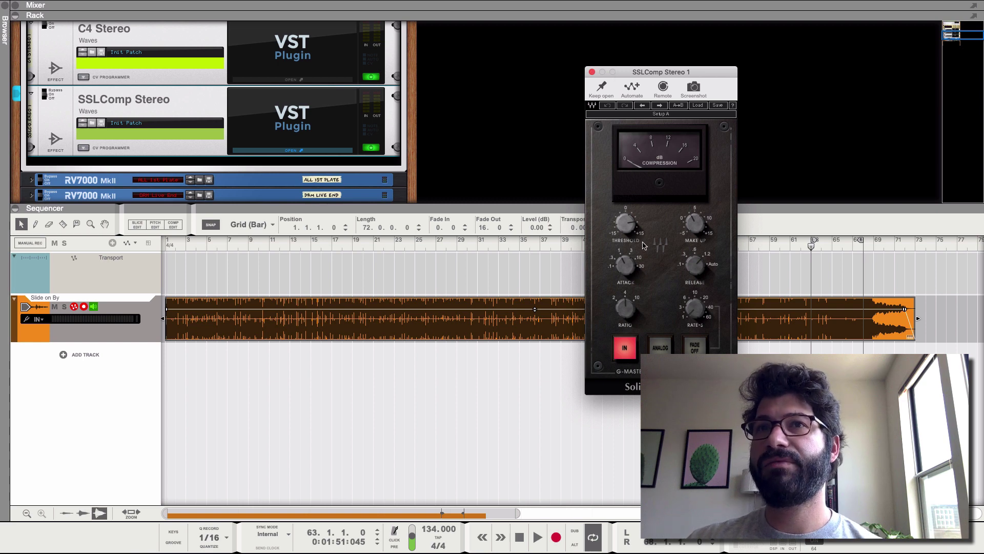
# Adjust SSLComp Stereo's attack, release and ratio, and switch its Analog mode on
pyautogui.moveTo(630, 269); pyautogui.dragTo(629, 243)
pyautogui.moveTo(696, 266); pyautogui.dragTo(696, 265)
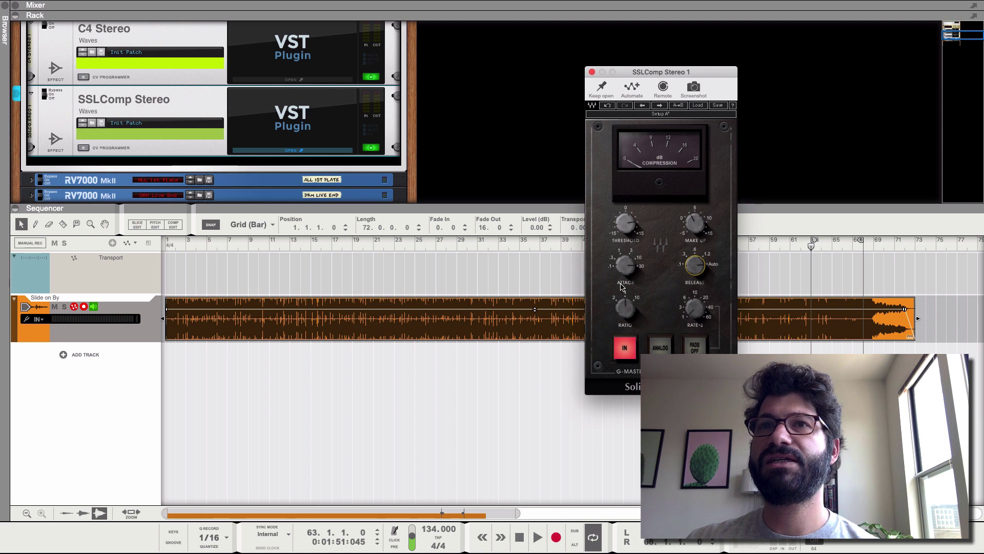
pyautogui.moveTo(624, 308); pyautogui.dragTo(625, 307)
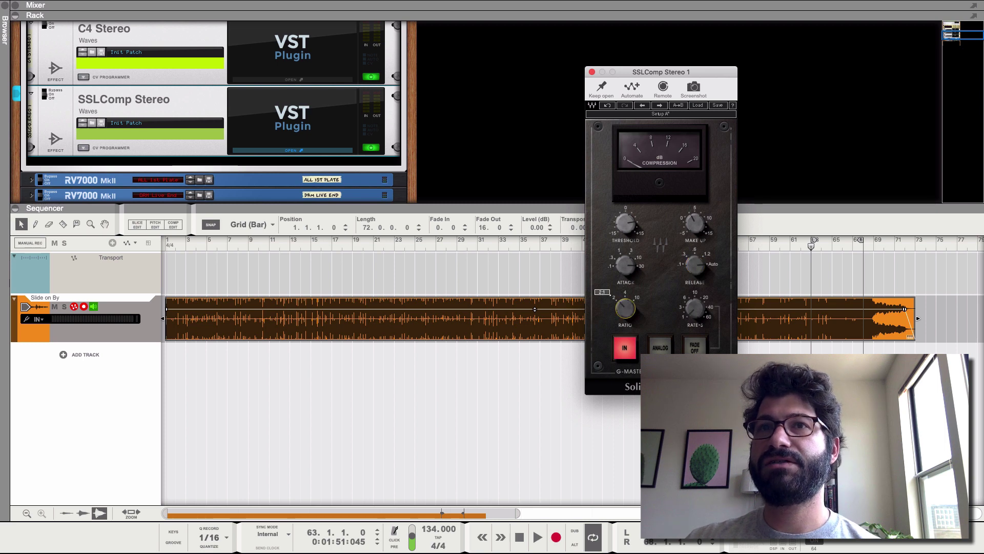
pyautogui.click(664, 342)
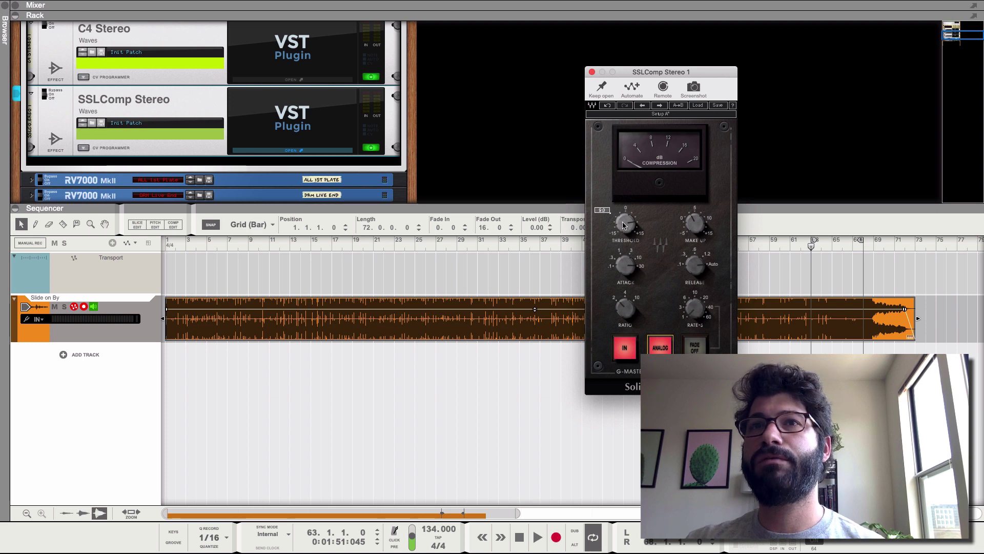
# Adjust SSLComp Stereo's threshold while the looped section plays, and stop playback
pyautogui.press('space')
pyautogui.moveTo(624, 225); pyautogui.dragTo(624, 220)
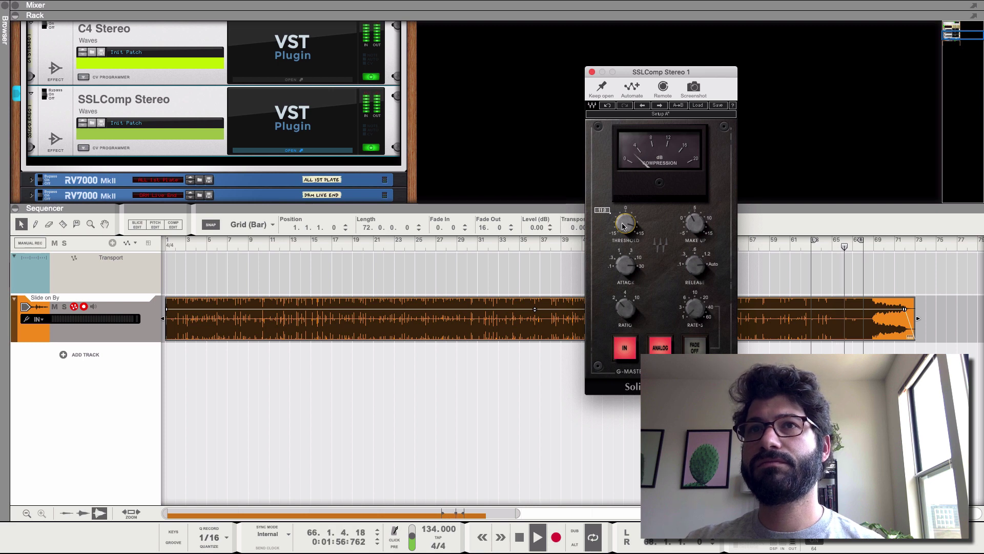
pyautogui.moveTo(623, 225); pyautogui.dragTo(623, 216)
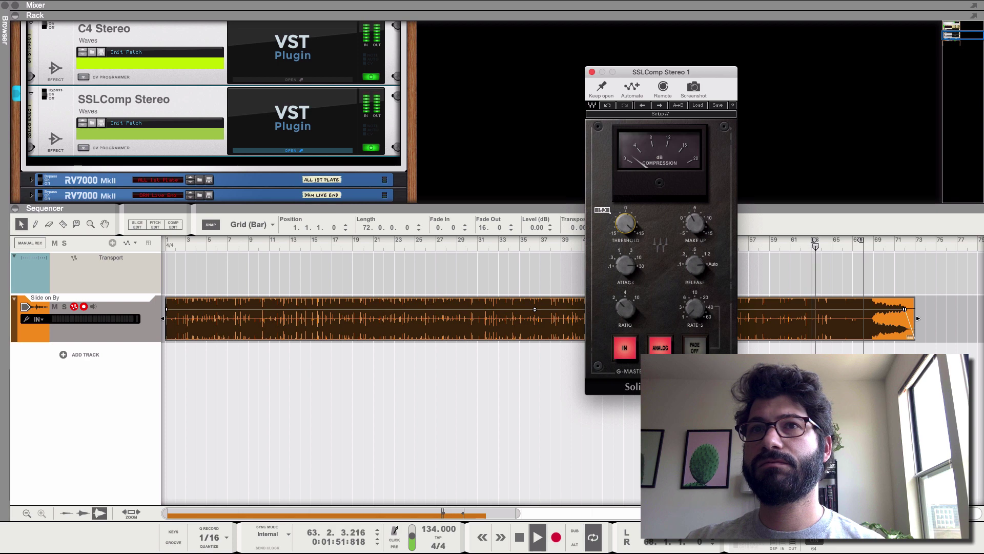
pyautogui.scroll(1, 329, 109)
pyautogui.press('space')
# Lower C4 Stereo's output level to about -2.0, checking it in playback, and close its editor
pyautogui.click(331, 104)
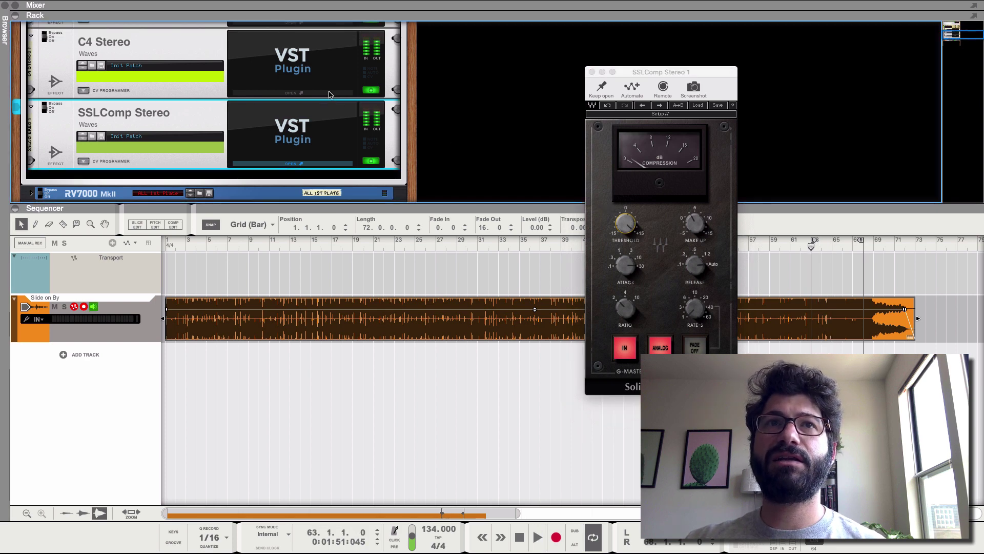
pyautogui.click(329, 94)
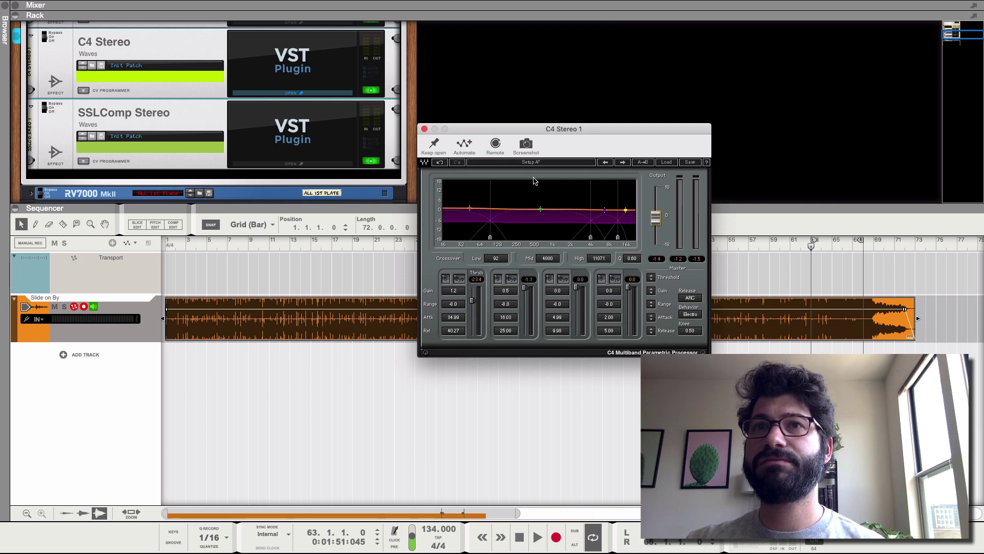
pyautogui.press('space')
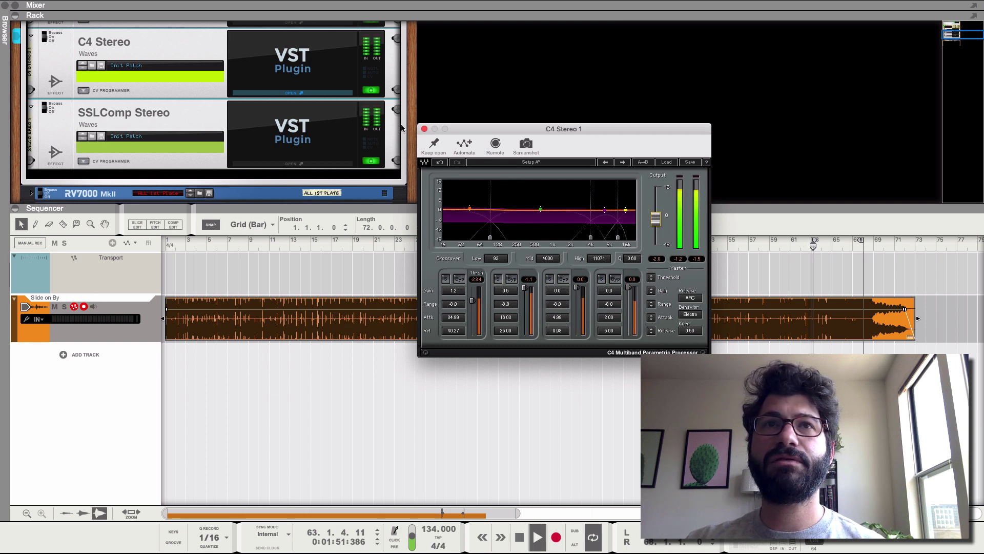
pyautogui.click(425, 128)
pyautogui.press('space')
# Reopen the SSLComp Stereo editor and adjust its make-up gain while the loop plays
pyautogui.scroll(2, 159, 119)
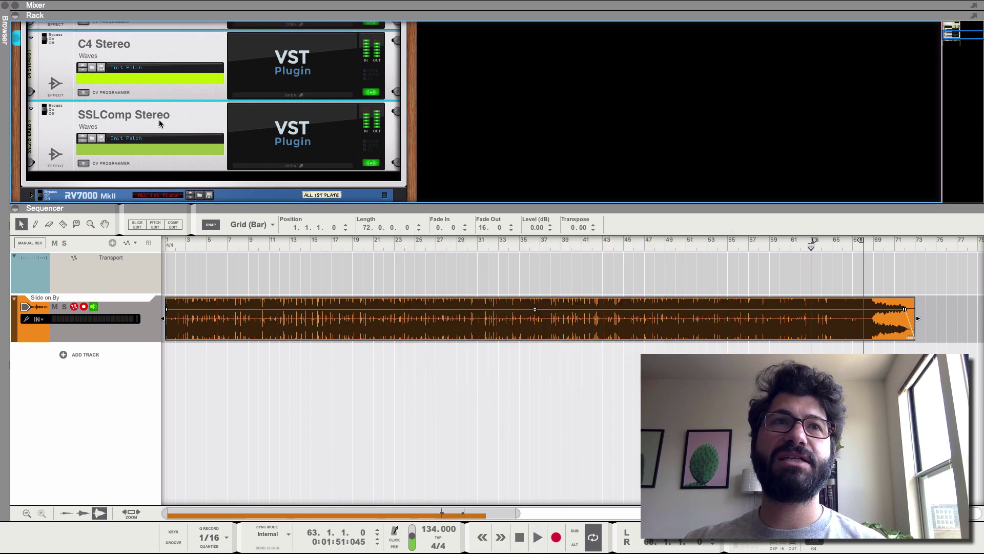
pyautogui.scroll(-3, 175, 133)
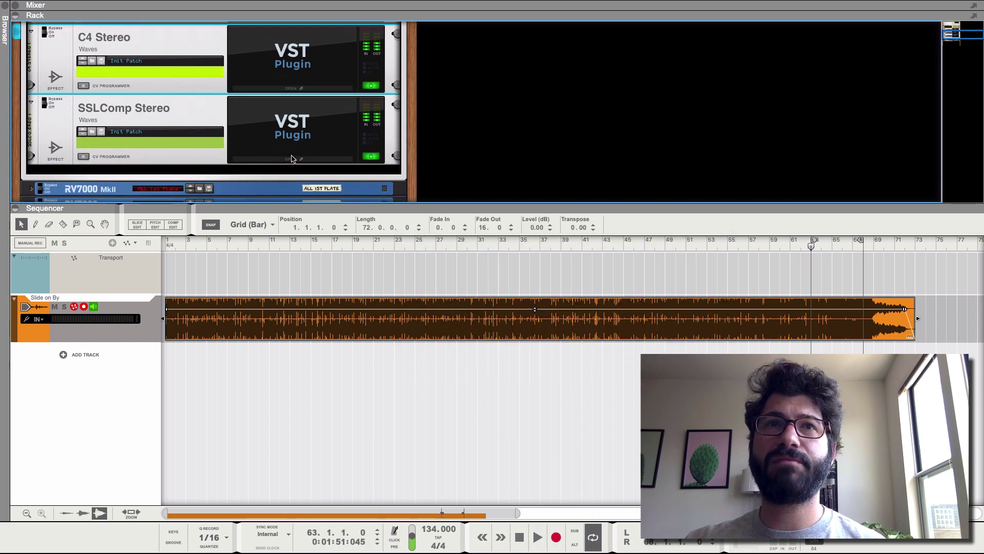
pyautogui.click(292, 159)
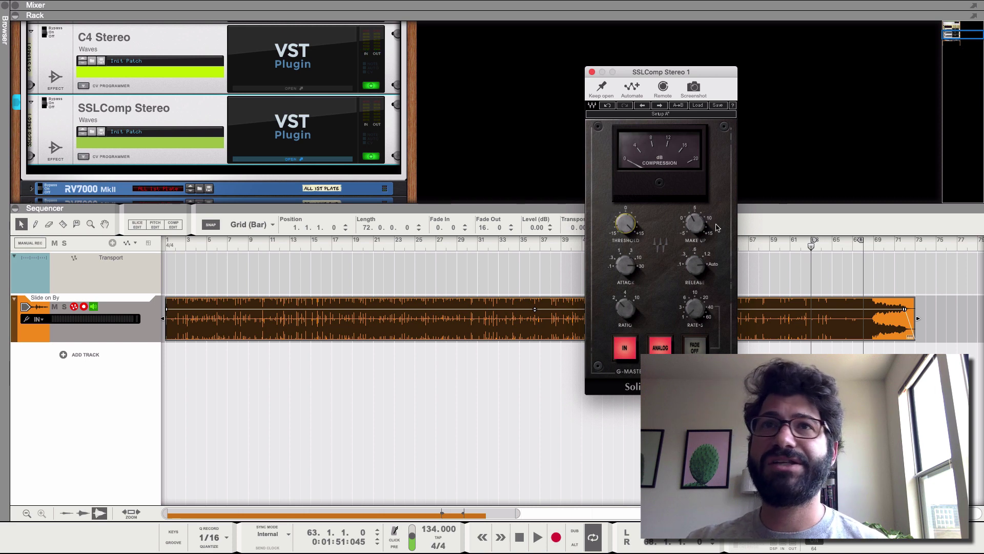
pyautogui.press('space')
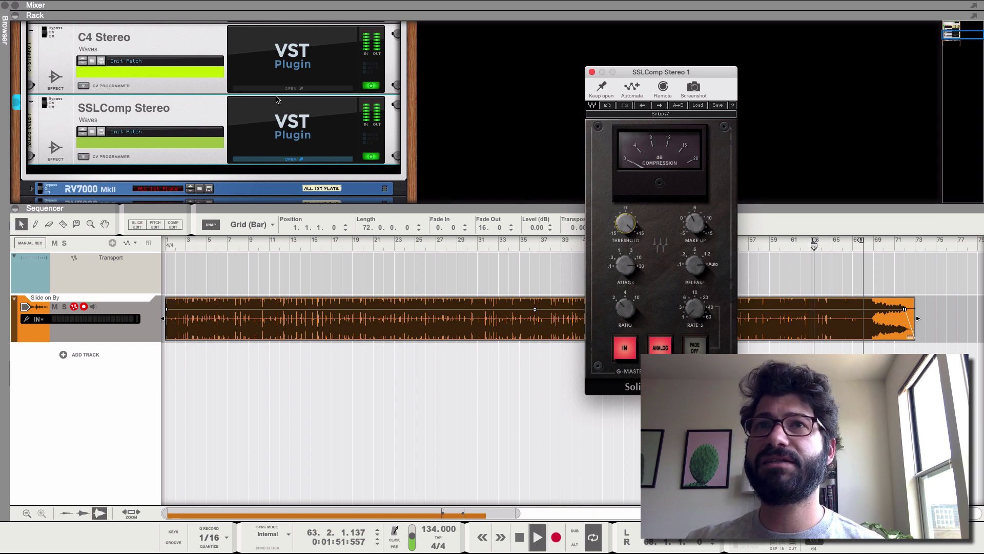
pyautogui.moveTo(627, 226)
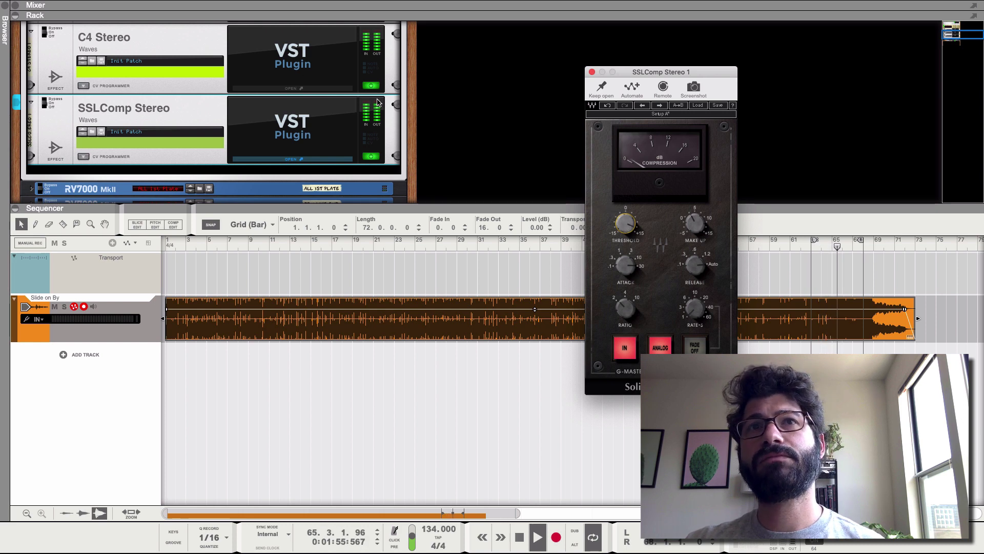
pyautogui.moveTo(695, 223)
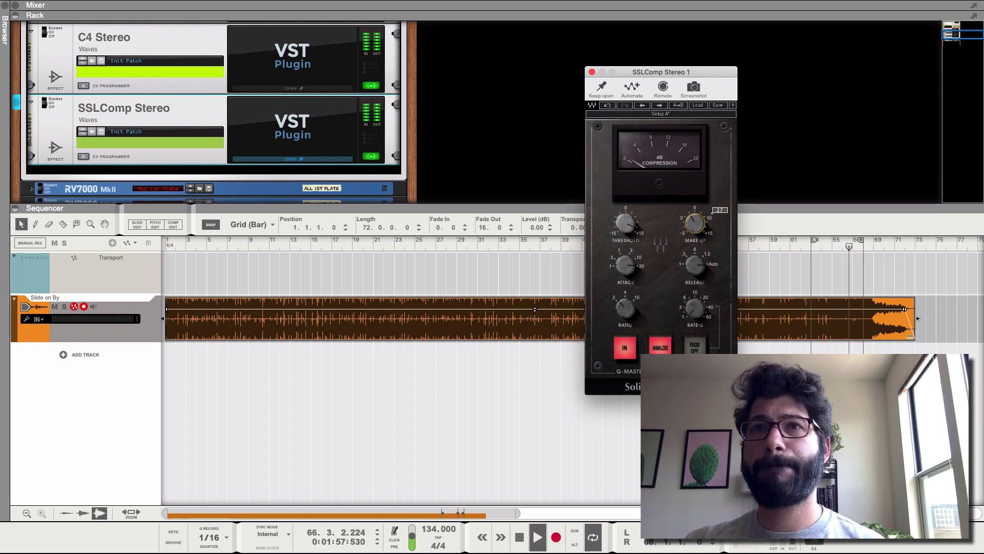
pyautogui.moveTo(695, 223); pyautogui.dragTo(691, 227)
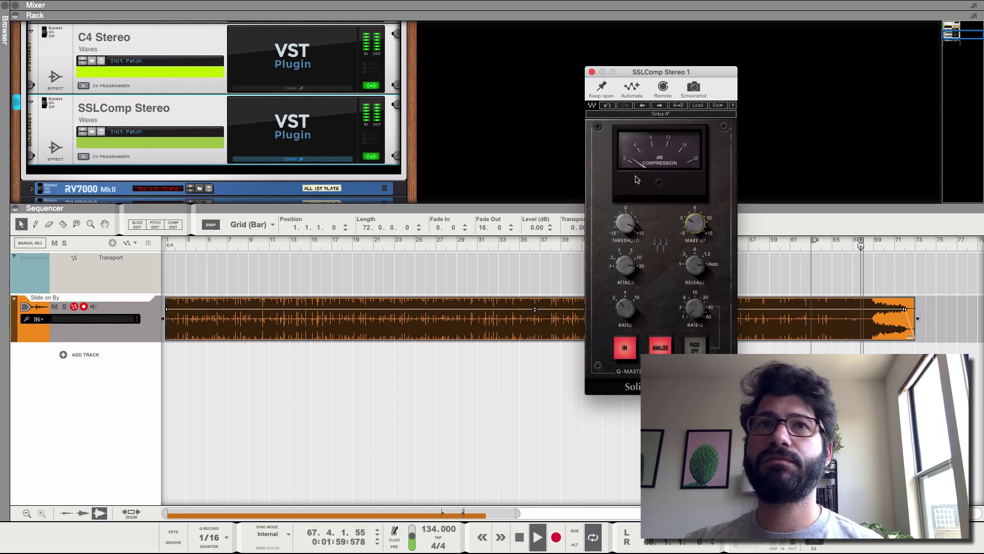
# Lower C4 Stereo's output further during playback, recheck SSLComp Stereo, and select the insert slot below it after stopping
pyautogui.click(292, 88)
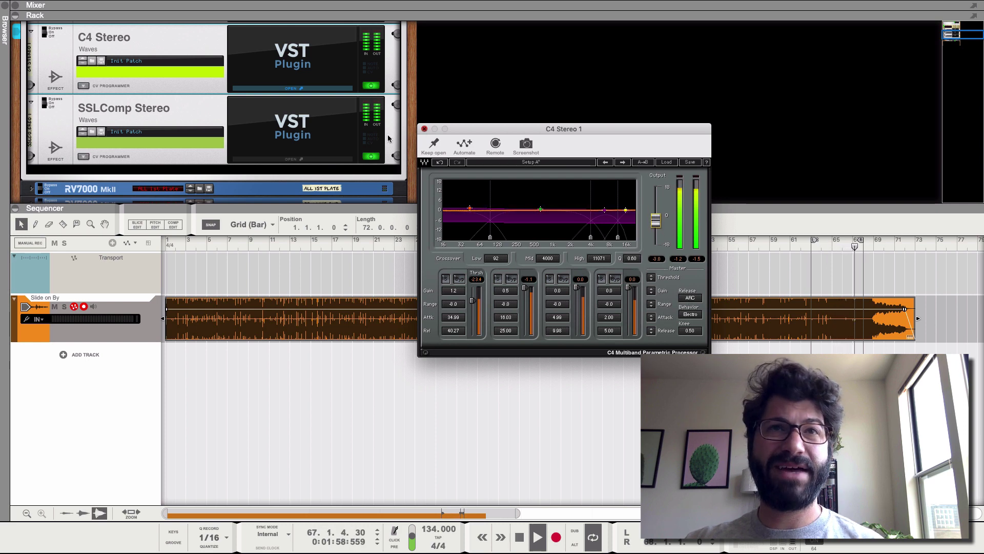
pyautogui.click(292, 159)
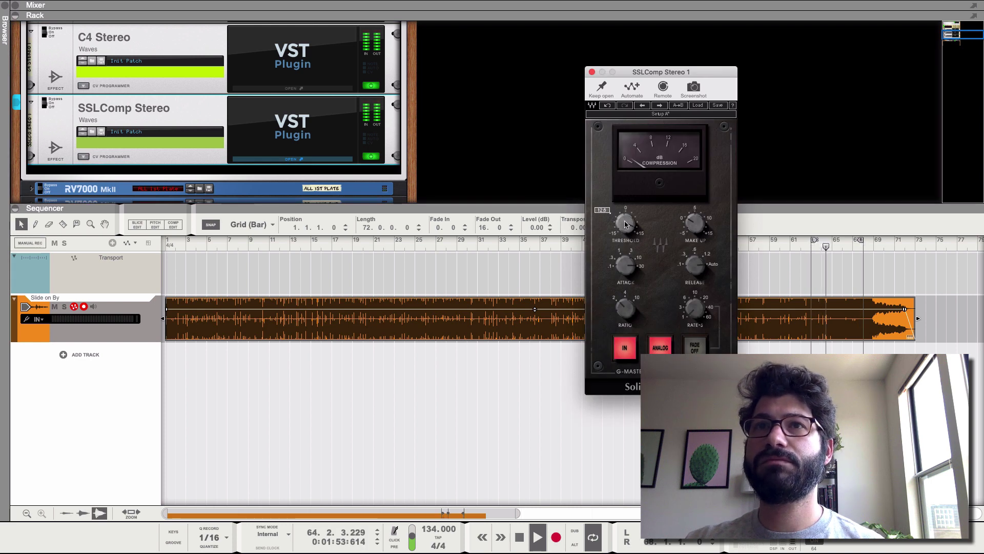
pyautogui.click(592, 72)
pyautogui.press('space')
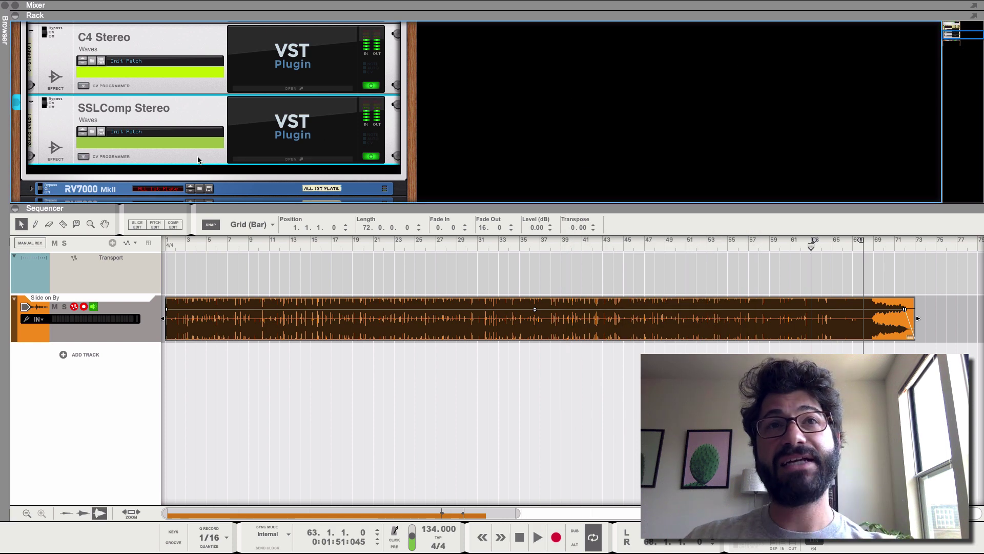
pyautogui.click(197, 171)
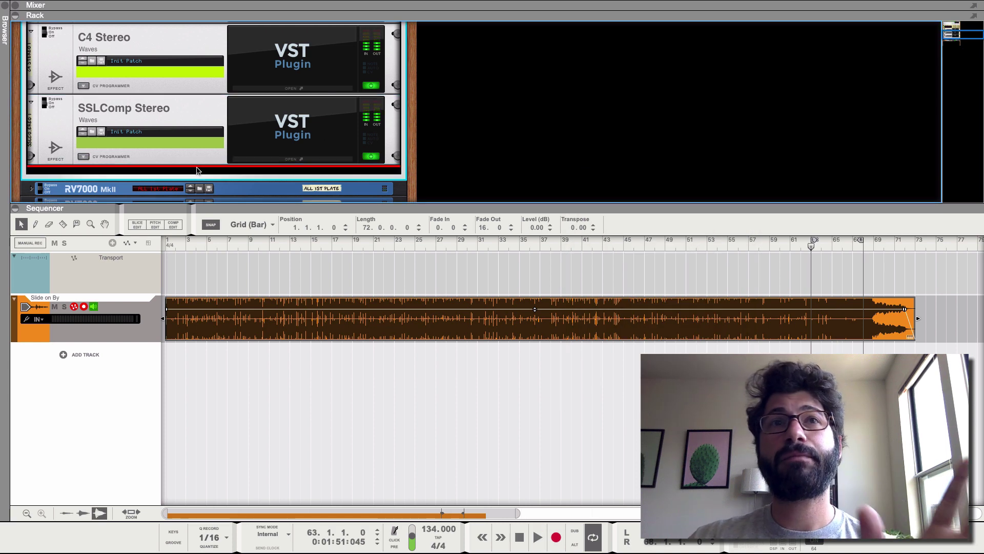
# Insert the Waves Kramer Tape Stereo effect below SSLComp Stereo and move its editor window slightly
pyautogui.rightClick(235, 177)
pyautogui.moveTo(330, 290)
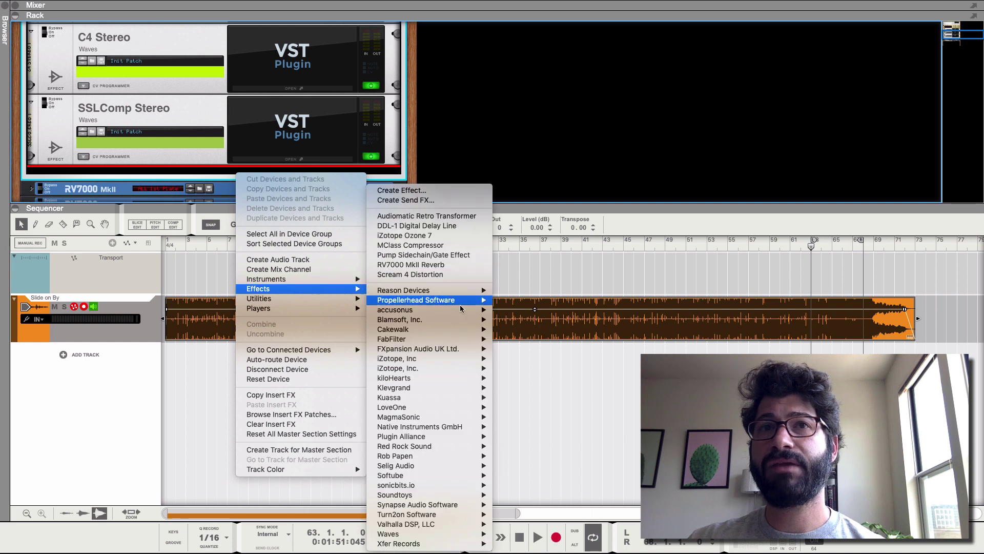
pyautogui.moveTo(462, 309)
pyautogui.moveTo(443, 350)
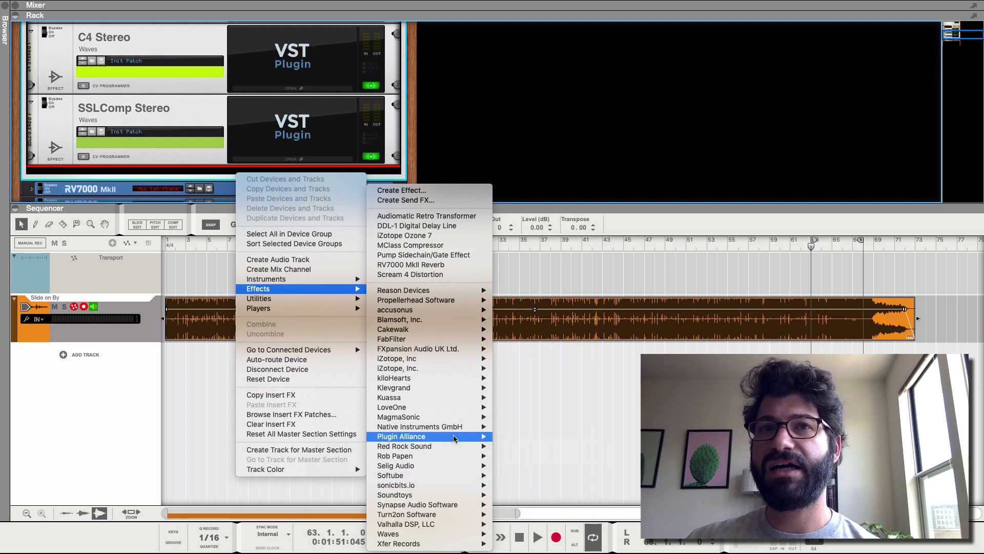
pyautogui.moveTo(453, 436)
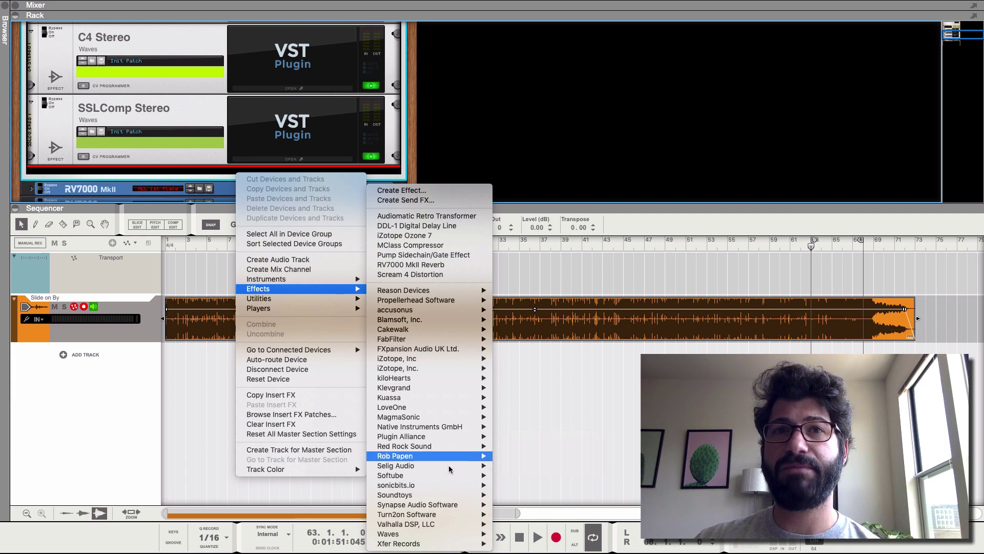
pyautogui.moveTo(451, 533)
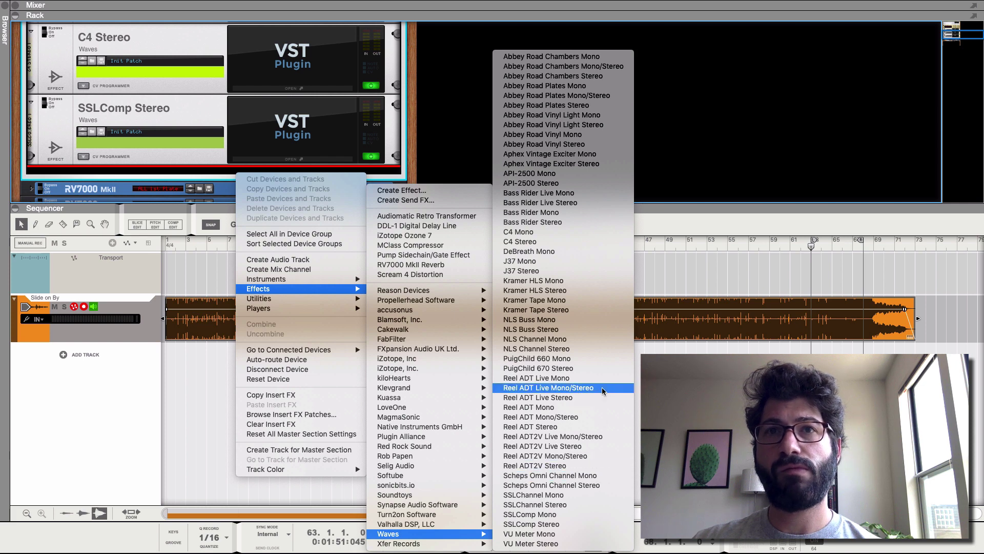
pyautogui.click(569, 311)
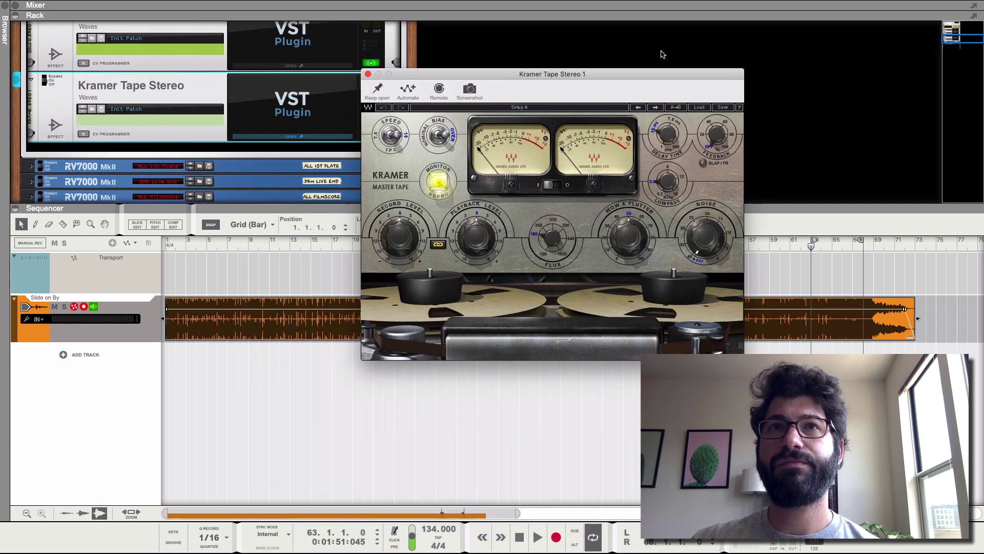
pyautogui.moveTo(661, 67); pyautogui.dragTo(662, 97)
# Load the Mastering Big and Open factory preset in Kramer Tape Stereo and start loop playback
pyautogui.click(704, 133)
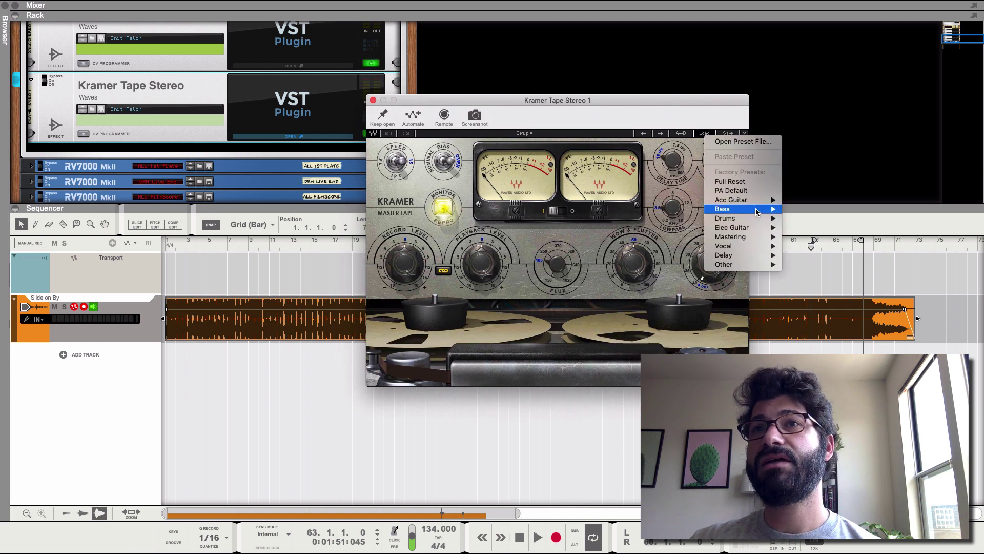
pyautogui.moveTo(753, 237)
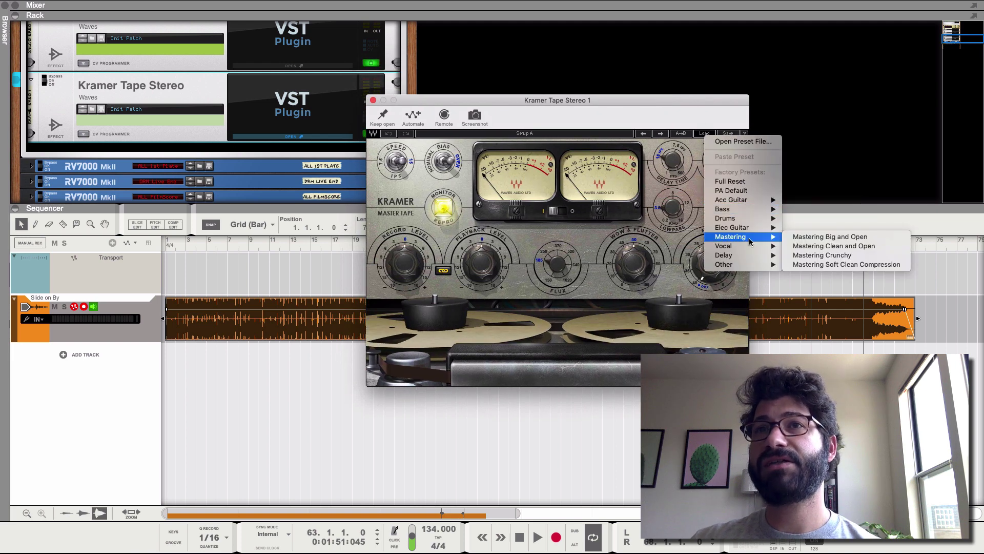
pyautogui.click(810, 238)
pyautogui.press('space')
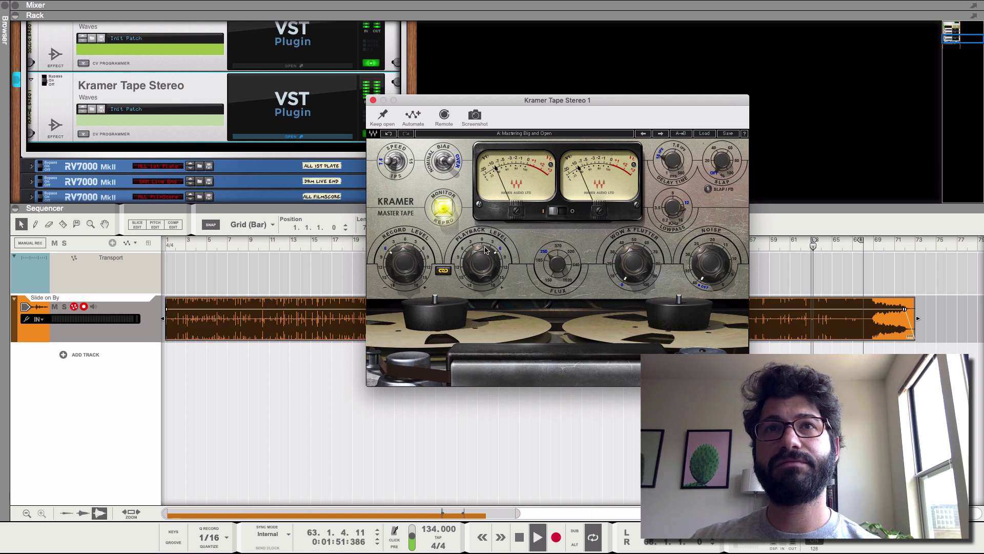
# Unlink Kramer Tape's record and playback levels and balance them during playback, comparing input and output on the VU meters
pyautogui.click(564, 213)
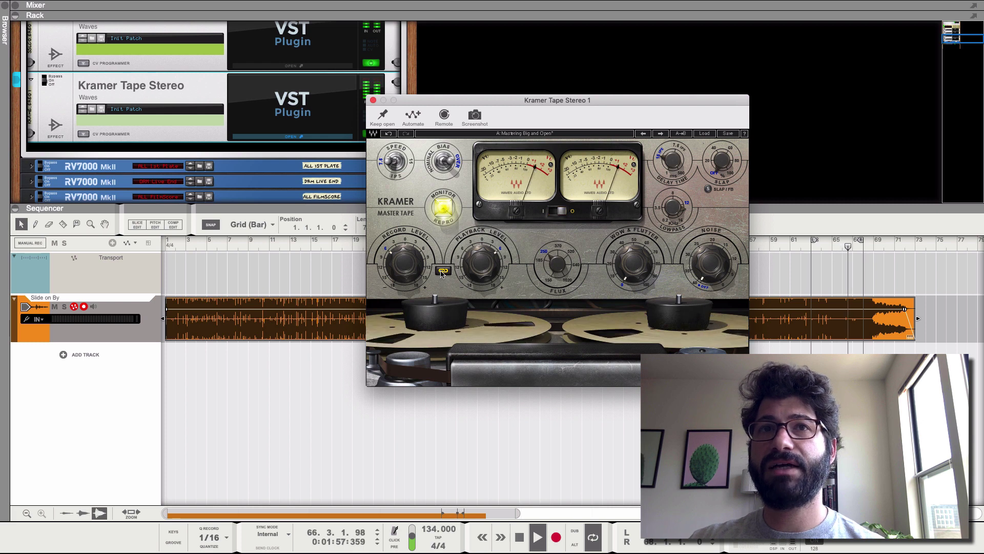
pyautogui.moveTo(465, 262); pyautogui.dragTo(465, 264)
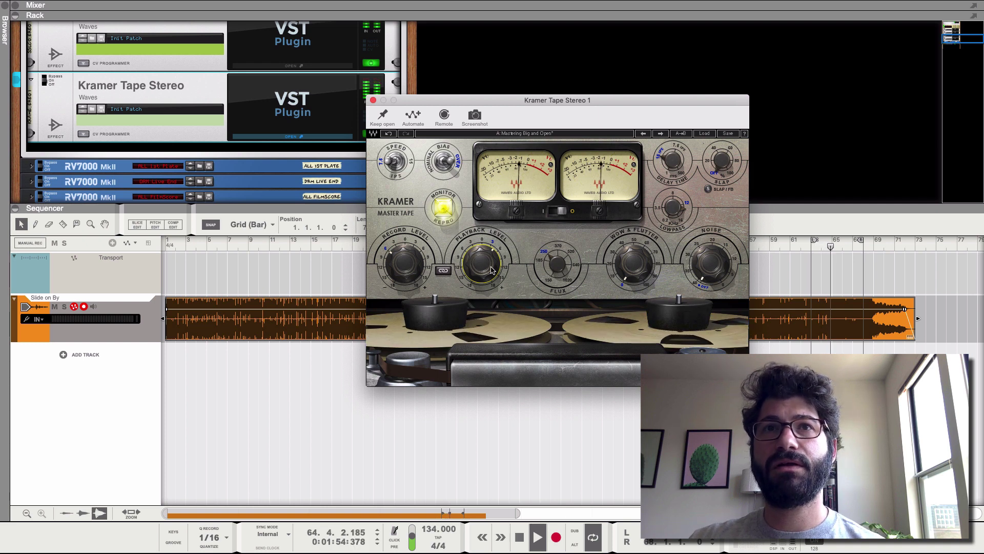
pyautogui.click(551, 213)
pyautogui.moveTo(405, 263); pyautogui.dragTo(405, 254)
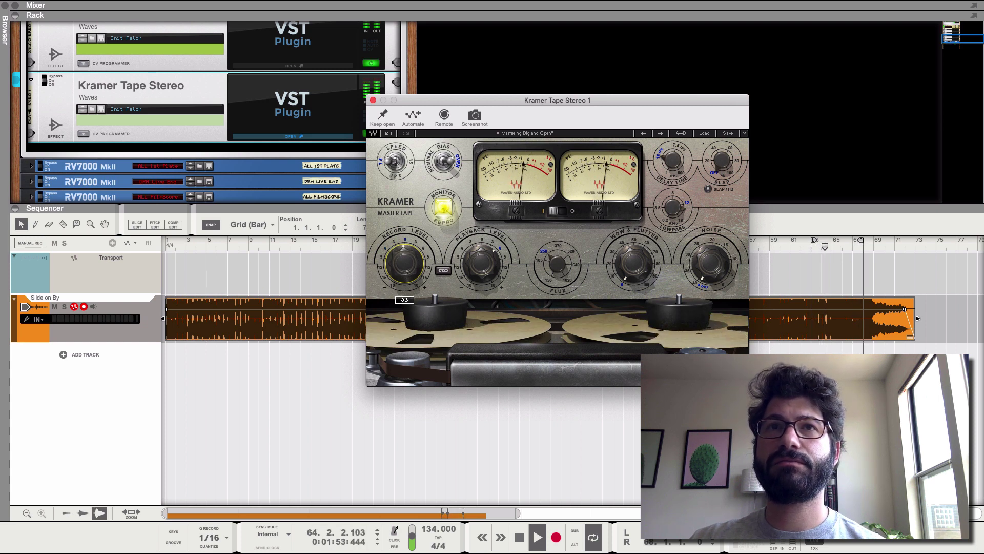
pyautogui.moveTo(554, 210); pyautogui.dragTo(563, 212)
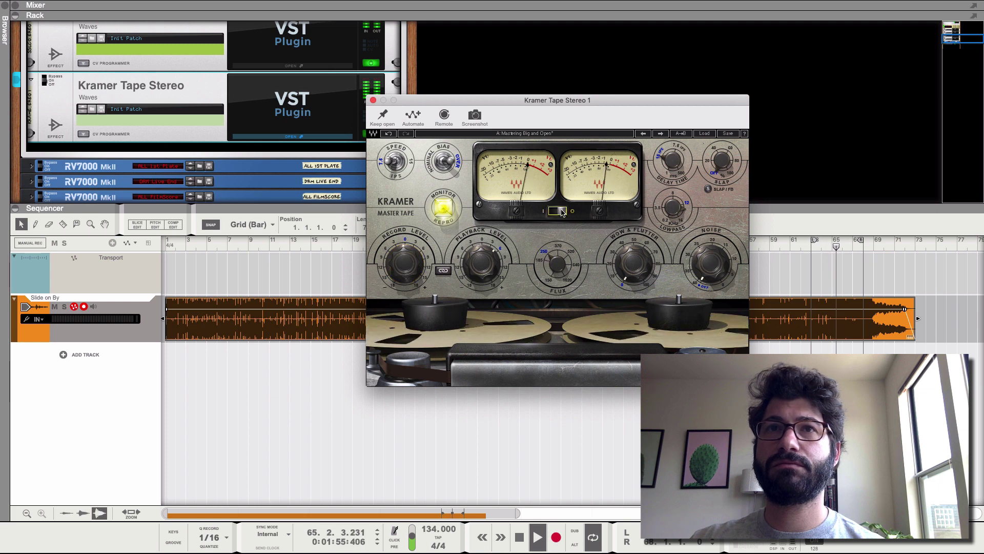
pyautogui.moveTo(481, 262); pyautogui.dragTo(481, 261)
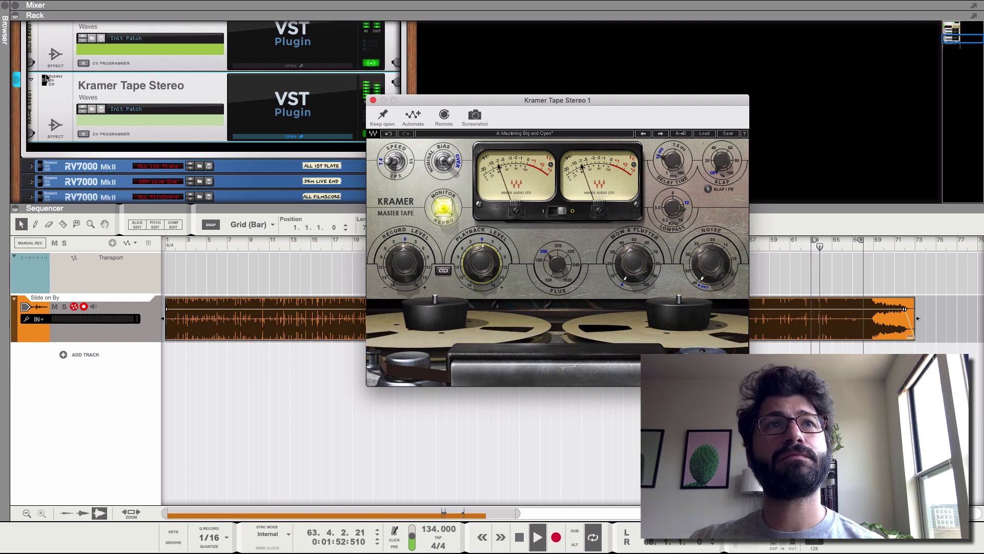
# Compare the looped section with Kramer Tape Stereo bypassed and enabled, leaving the effect on
pyautogui.click(45, 80)
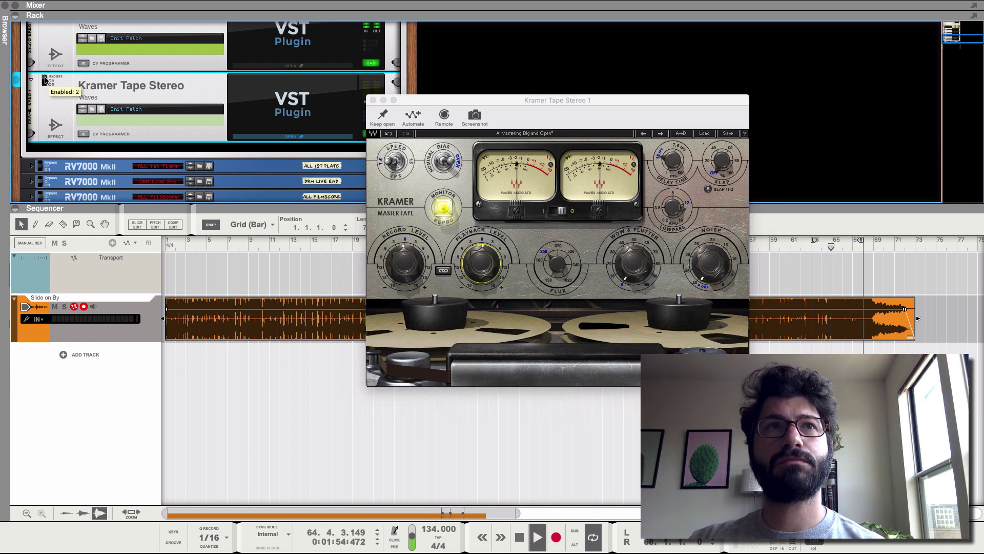
pyautogui.click(46, 80)
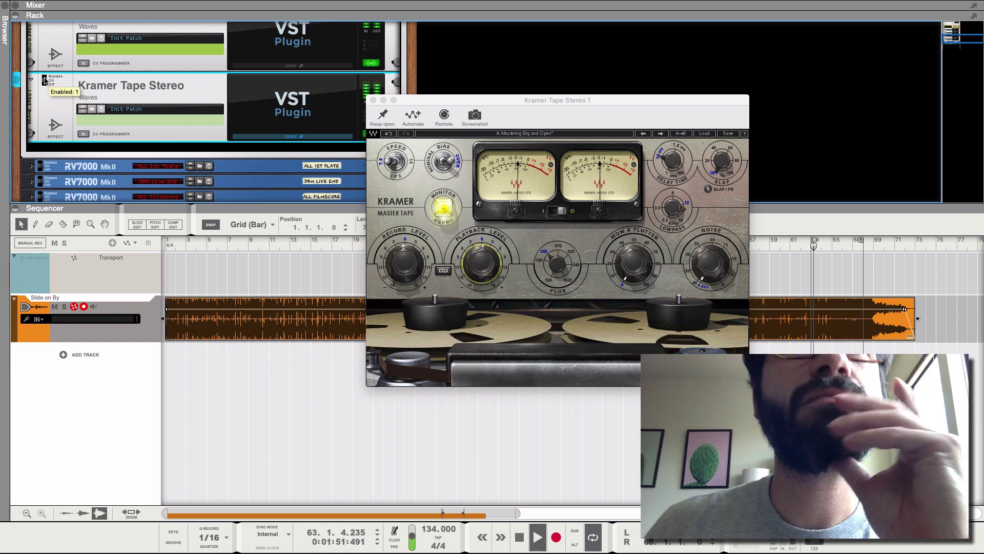
pyautogui.click(45, 80)
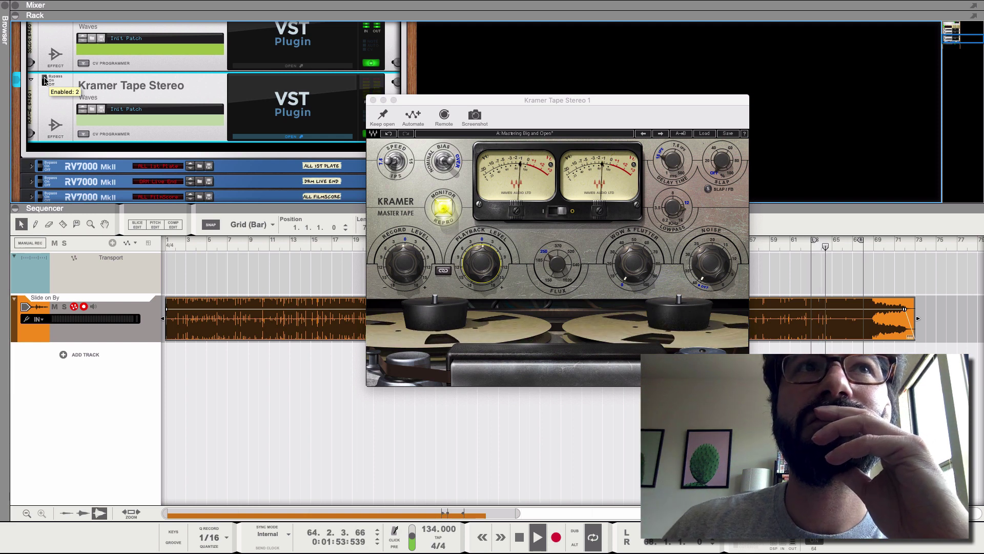
pyautogui.click(45, 81)
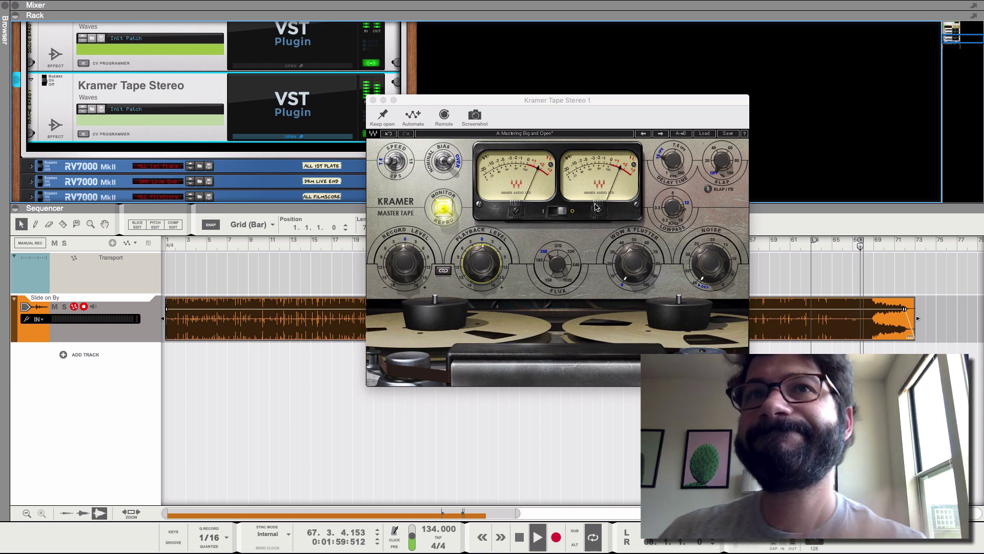
# Set Kramer Tape's speed to 15 IPS and raise its noise slightly, then stop playback and close its editor
pyautogui.click(404, 167)
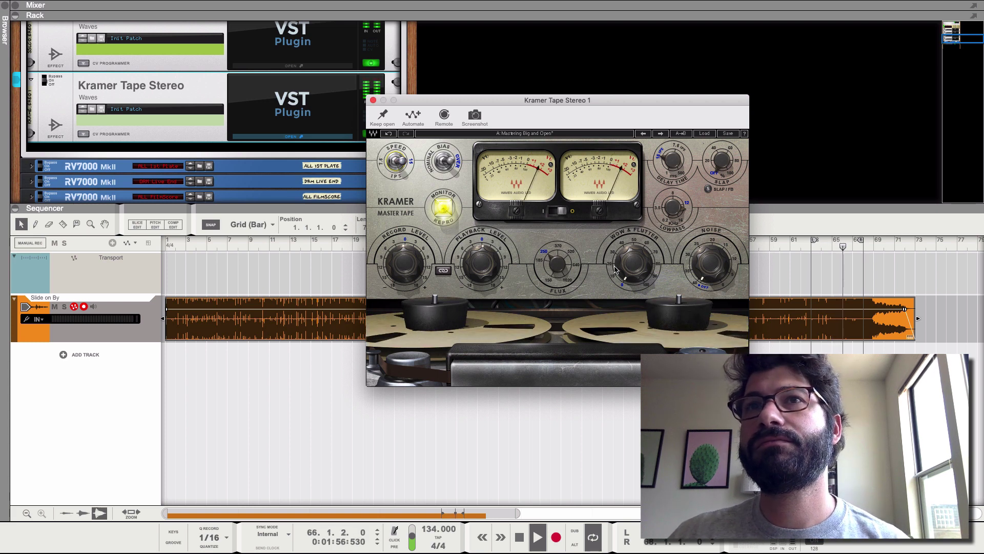
pyautogui.moveTo(710, 265); pyautogui.dragTo(709, 262)
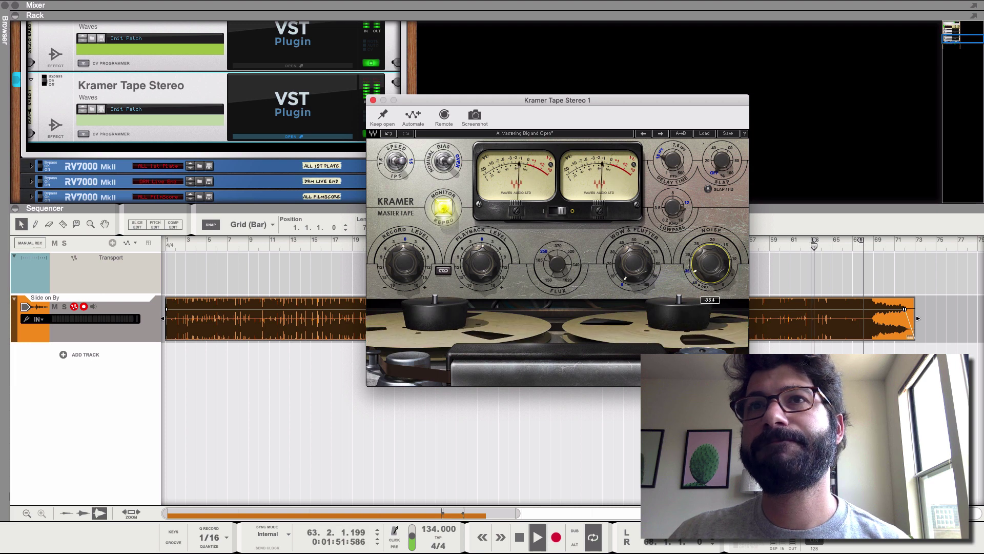
pyautogui.click(44, 79)
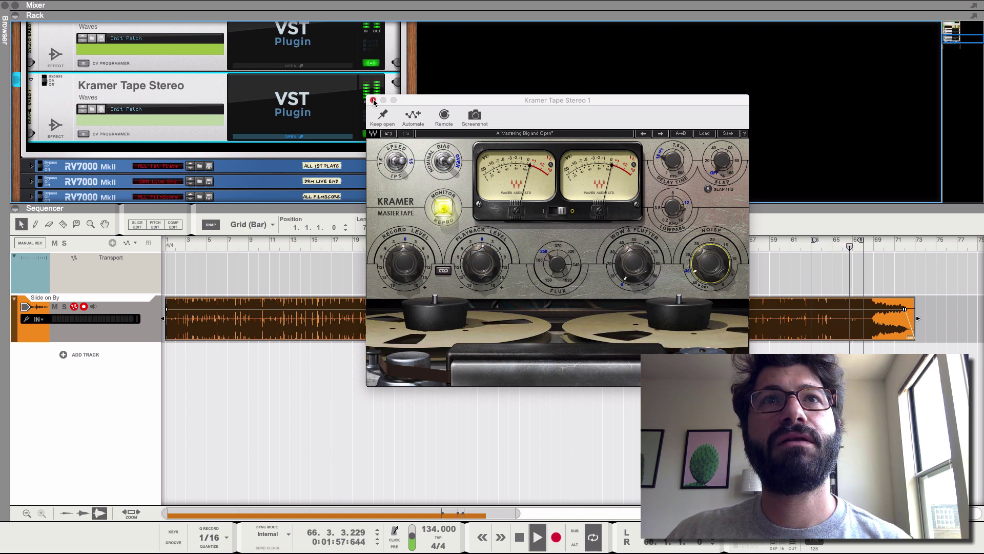
pyautogui.press('space')
pyautogui.click(373, 101)
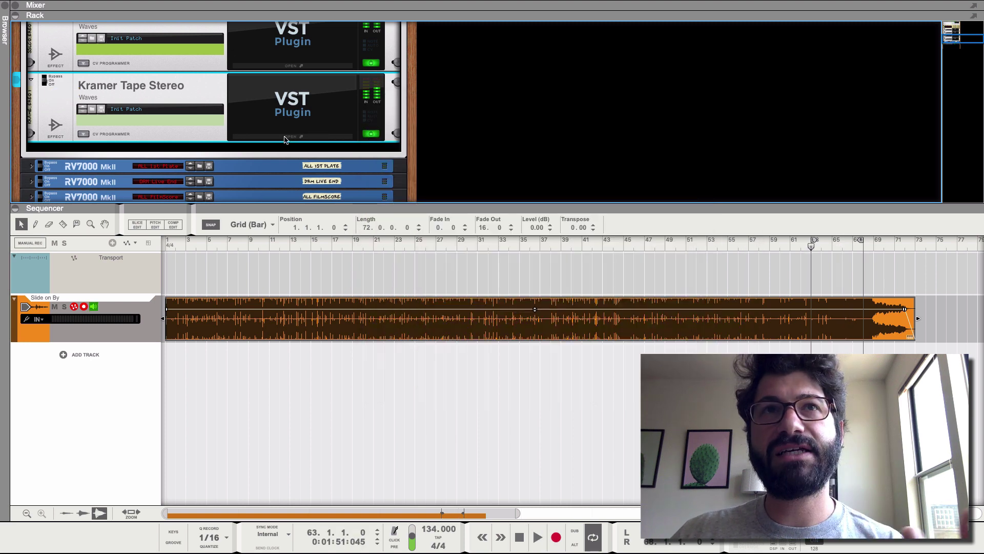
# Insert the Red Rock Sound RE3Q Six-band Equalizer below Kramer Tape Stereo in the insert chain
pyautogui.click(280, 152)
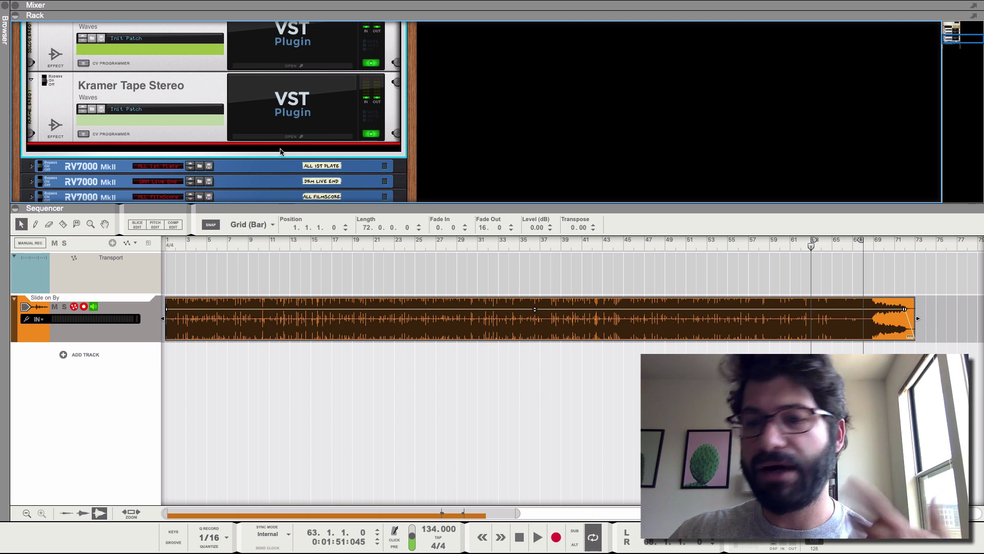
pyautogui.rightClick(280, 151)
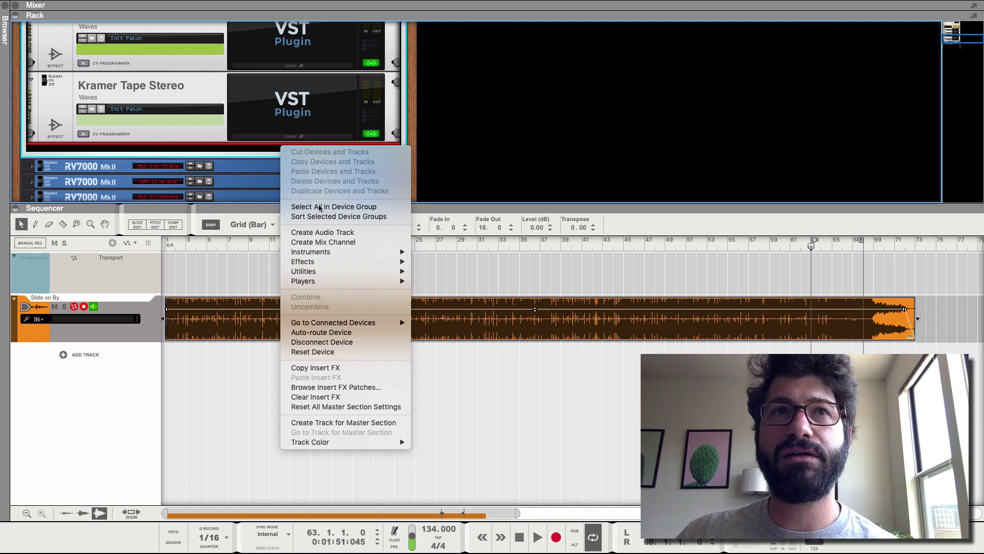
pyautogui.moveTo(319, 262)
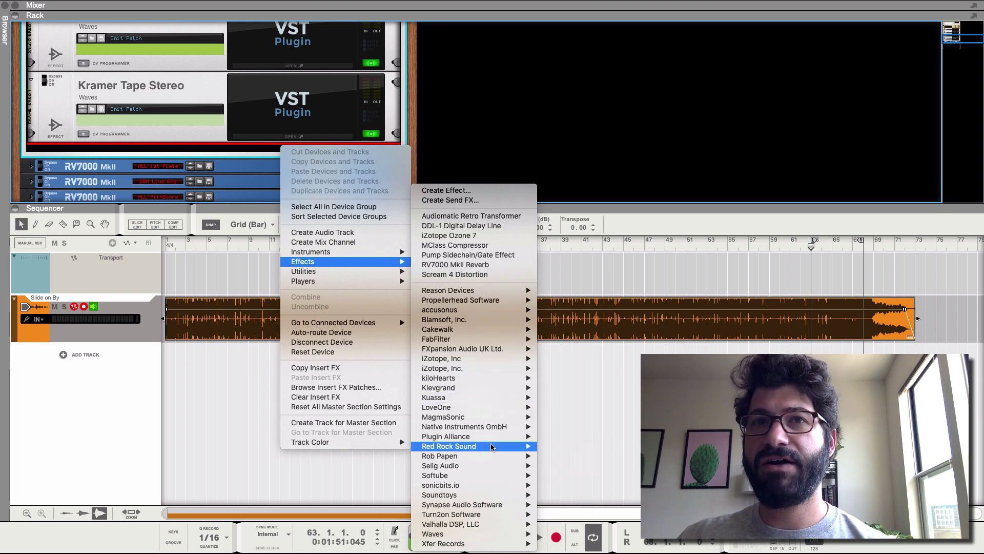
pyautogui.moveTo(498, 436)
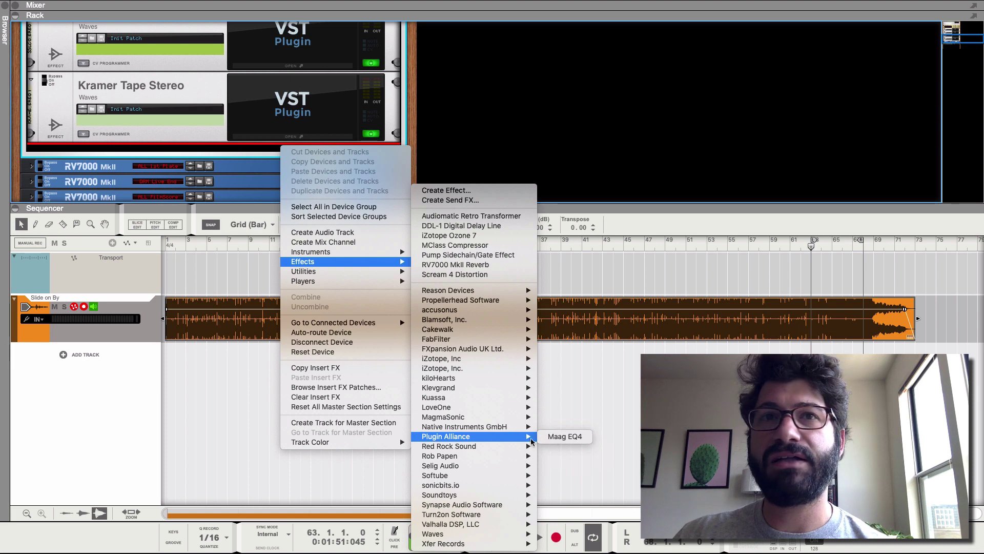
pyautogui.moveTo(495, 362)
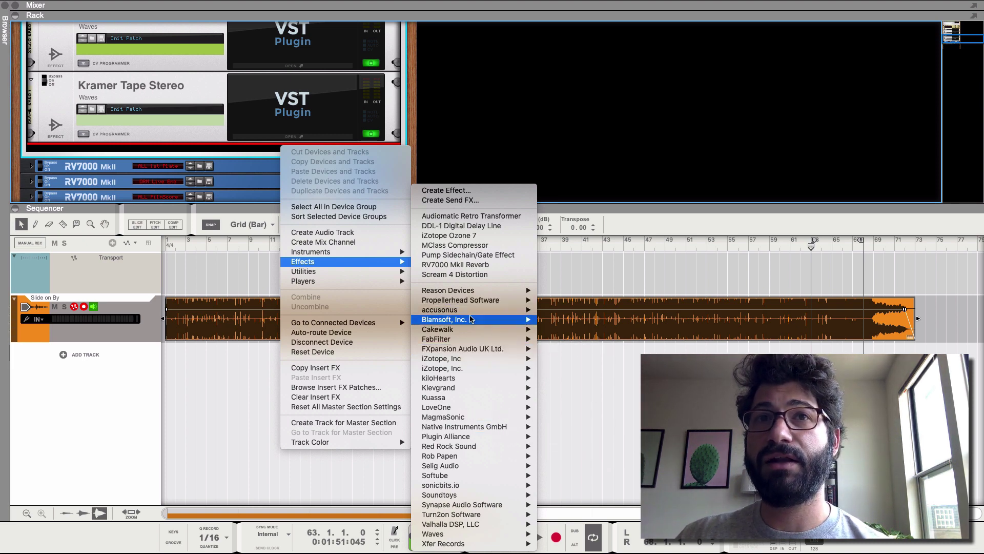
pyautogui.moveTo(473, 311)
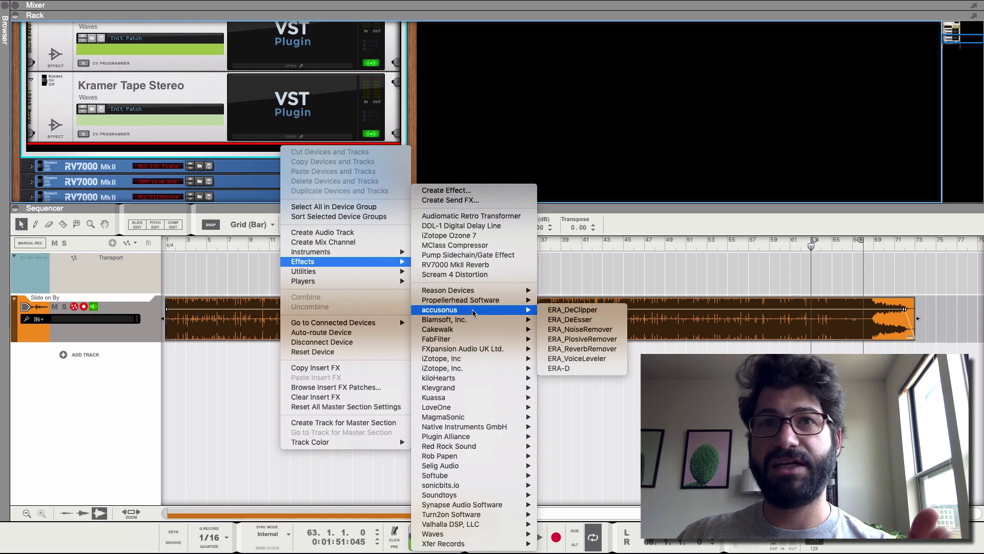
pyautogui.moveTo(481, 430)
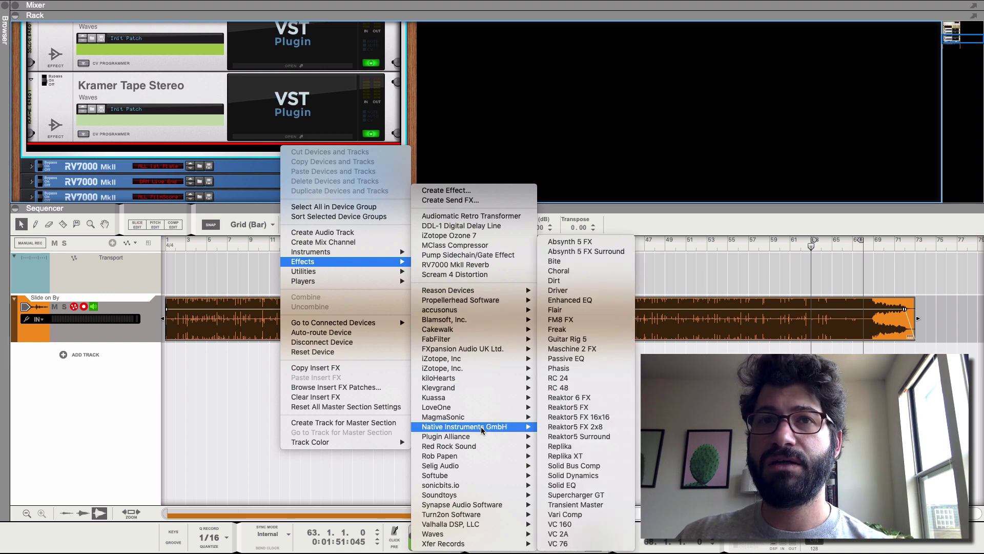
pyautogui.moveTo(484, 449)
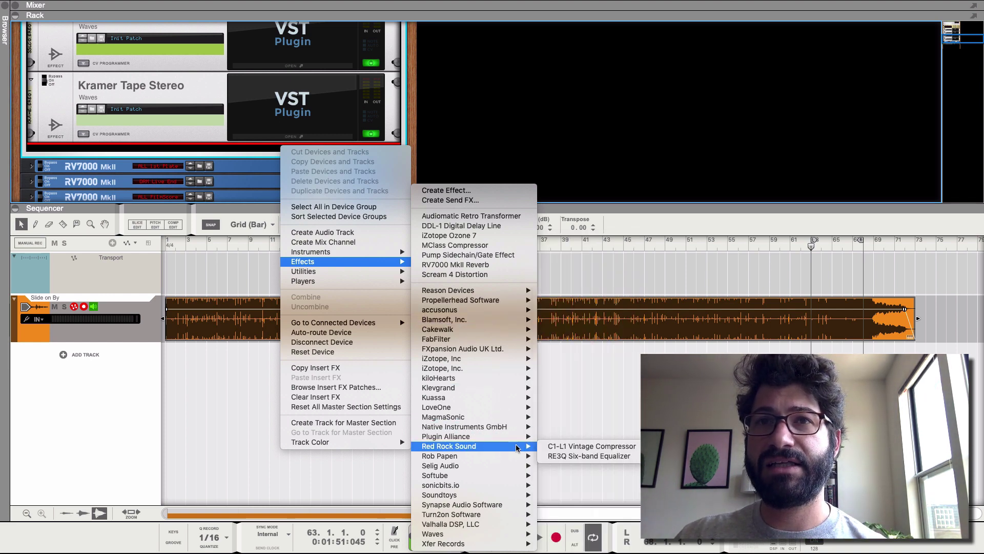
pyautogui.click(556, 456)
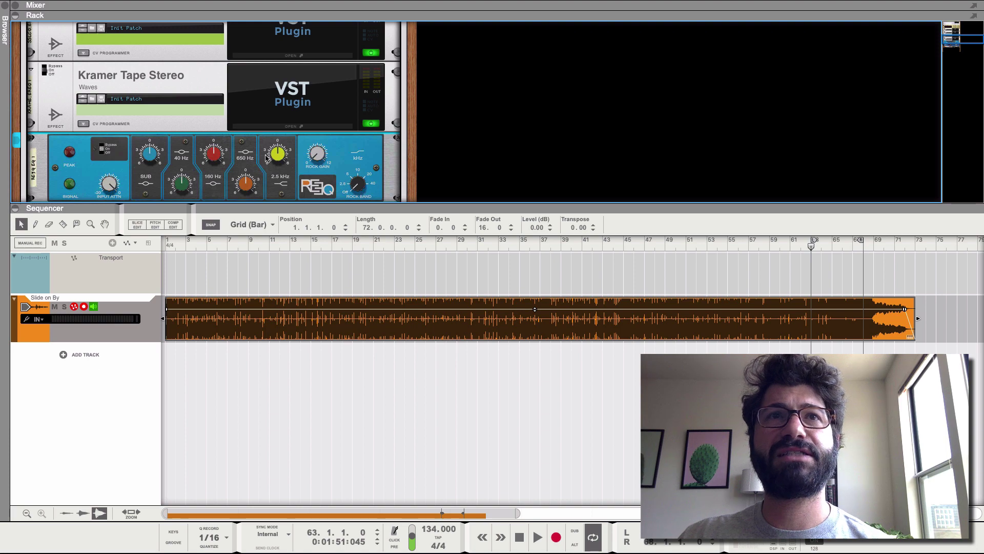
# Set the RE3Q equalizer's Rock Band to 20 kHz and its Rock Gain to about 2.81, and start playback
pyautogui.moveTo(366, 187); pyautogui.dragTo(360, 133)
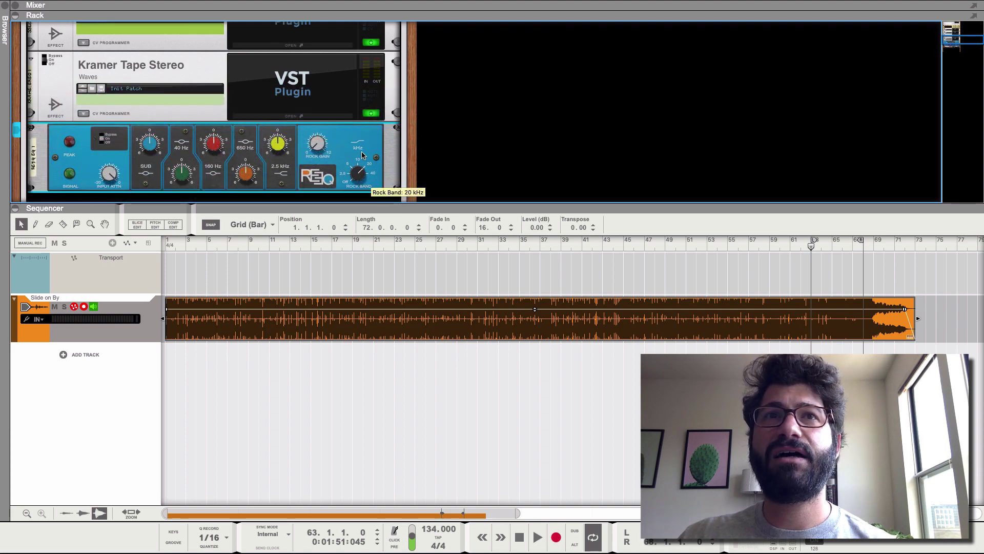
pyautogui.moveTo(320, 145); pyautogui.dragTo(319, 136)
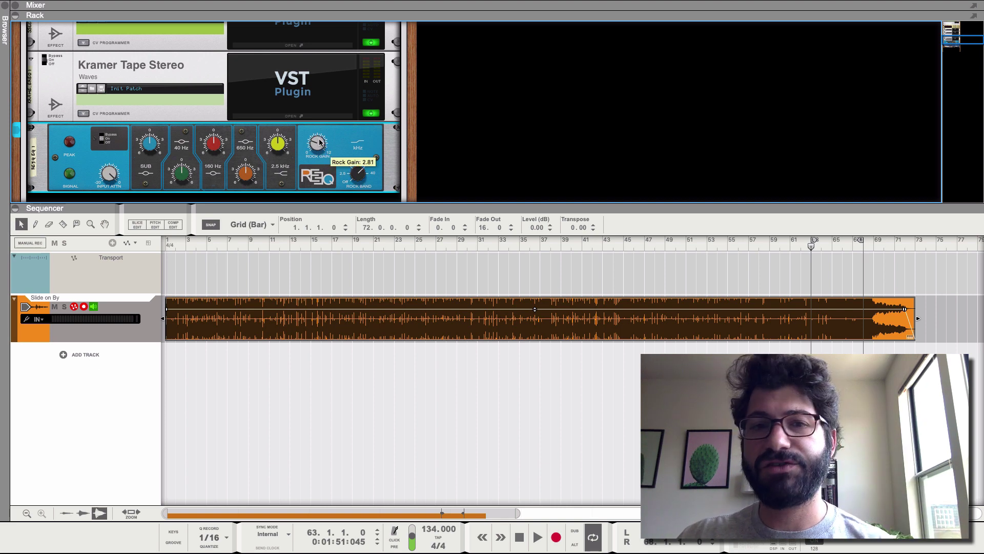
pyautogui.press('space')
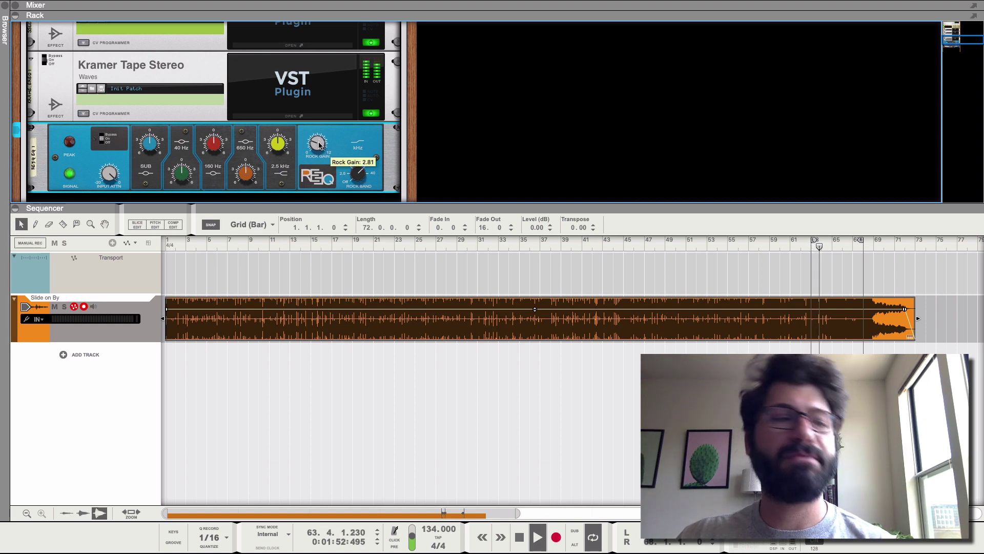
# Lower the RE3Q's Rock Gain and set its Sub 10 Hz gain to about 2.44 while the loop plays
pyautogui.moveTo(319, 145)
pyautogui.mouseDown()
pyautogui.moveTo(320, 130)
pyautogui.moveTo(317, 160)
pyautogui.mouseUp()
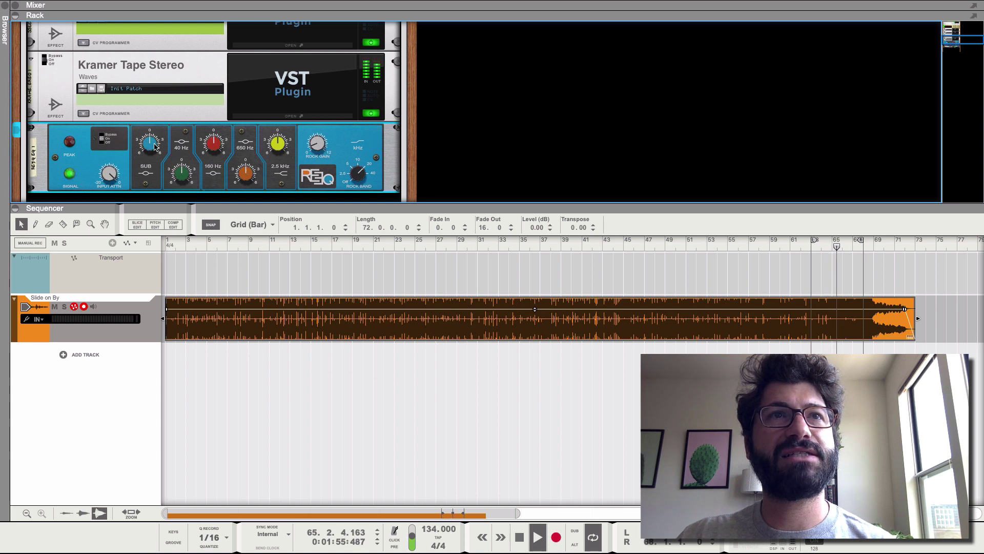
pyautogui.moveTo(157, 142); pyautogui.dragTo(159, 143)
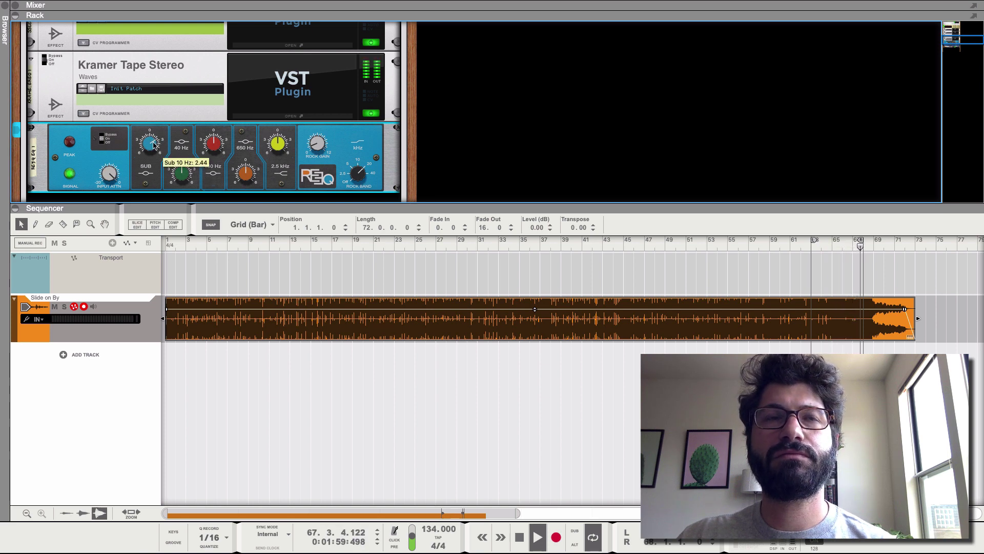
# Lower the RE3Q's Sub 10 Hz gain to about -1.12 and compare the looped sound with the equalizer bypassed
pyautogui.moveTo(153, 145); pyautogui.dragTo(180, 166)
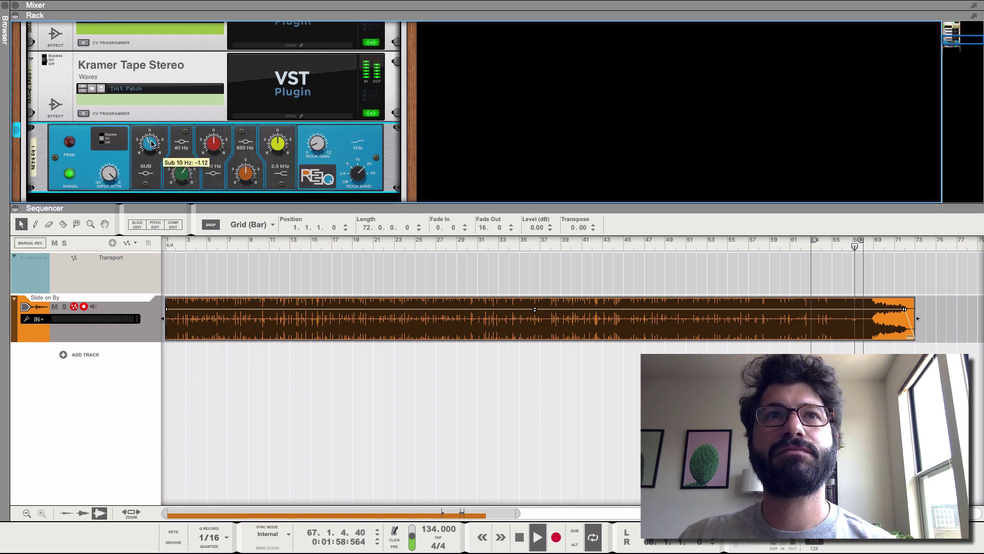
pyautogui.moveTo(278, 144)
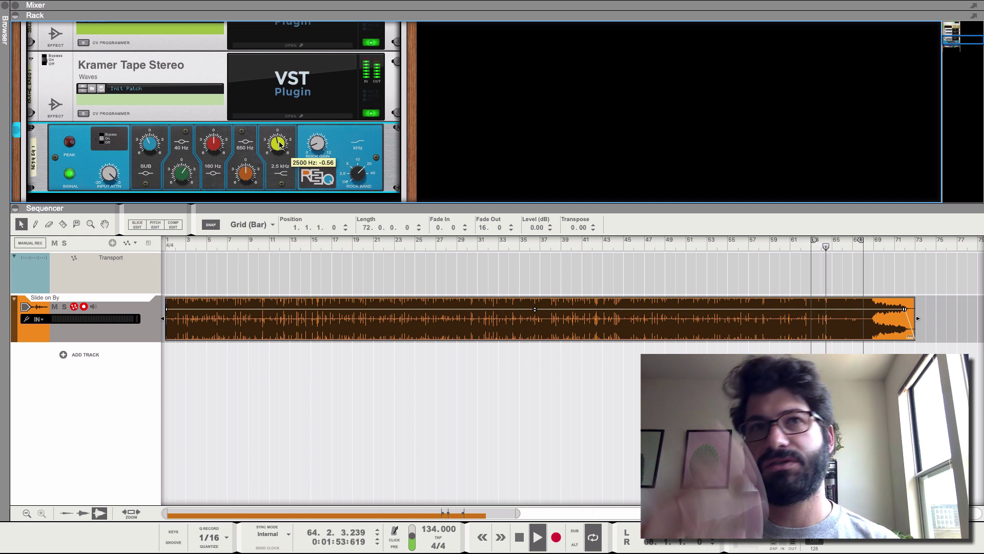
pyautogui.click(103, 136)
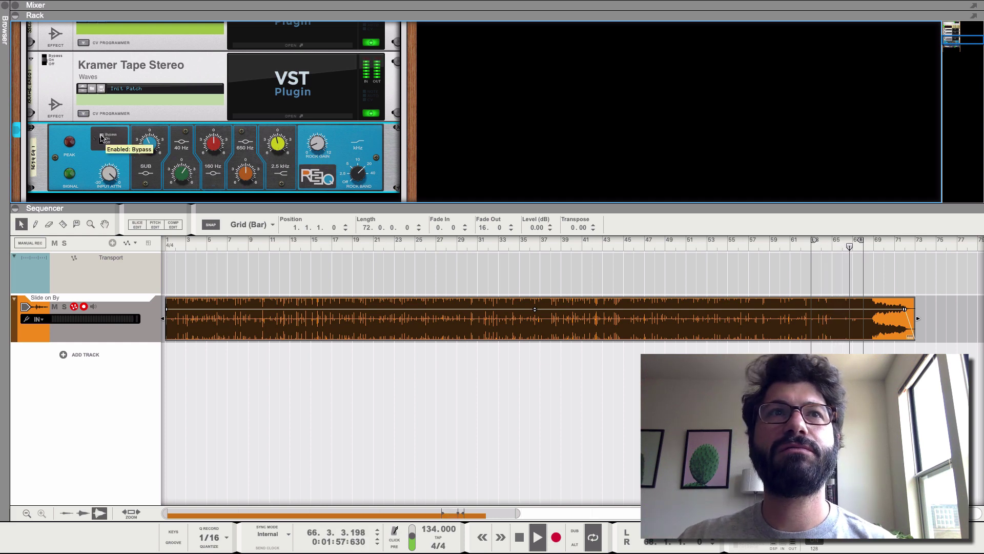
pyautogui.click(103, 138)
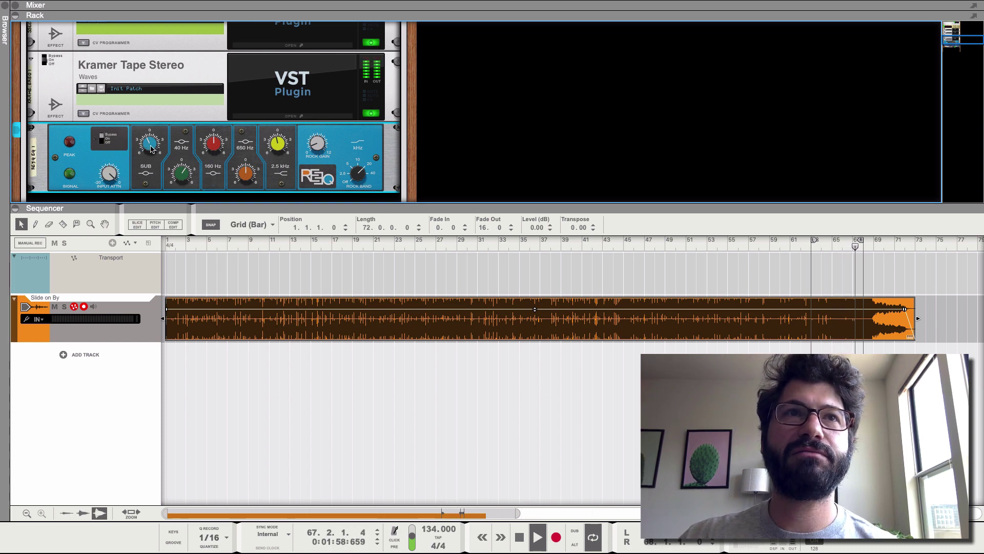
# Delete the RE3Q equalizer from the insert chain and stop playback
pyautogui.press('Delete')
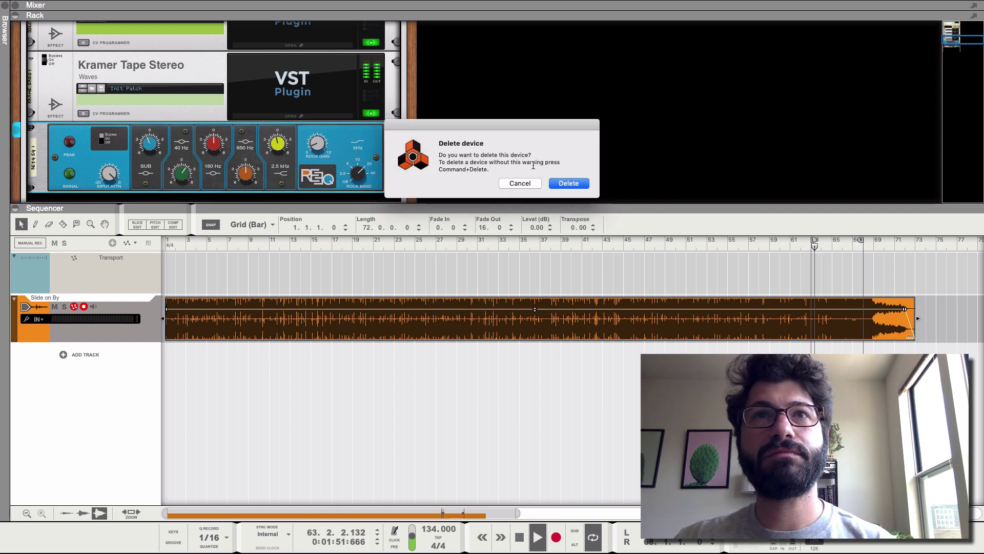
pyautogui.press('Return')
pyautogui.press('space')
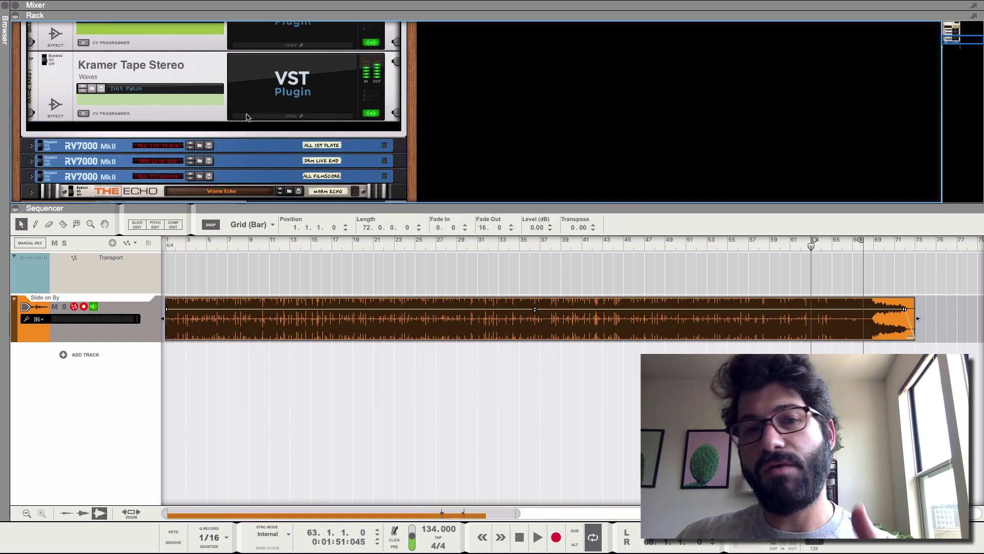
# Insert iZotope's Ozone 8 Elements below Kramer Tape Stereo in the Master Section insert chain
pyautogui.click(224, 131)
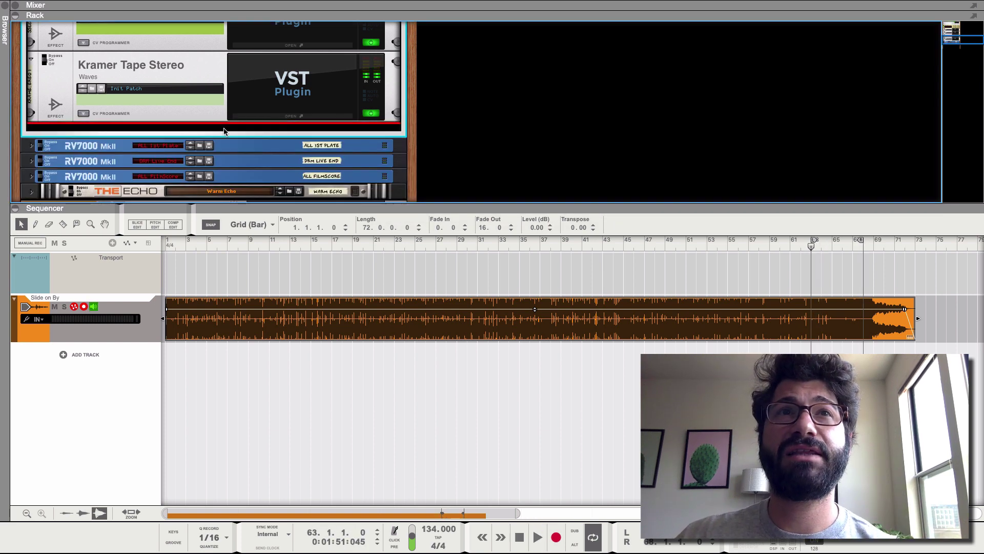
pyautogui.rightClick(224, 131)
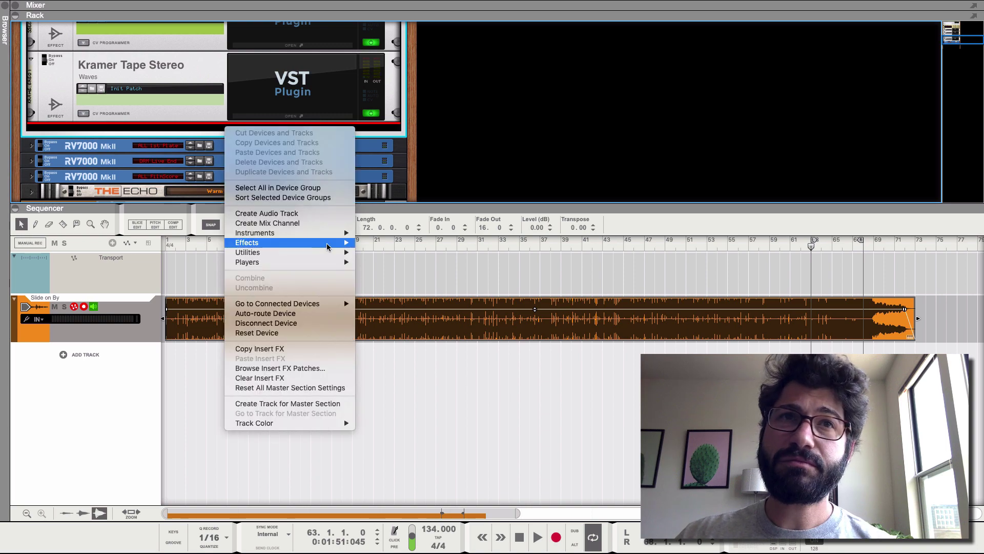
pyautogui.moveTo(322, 245)
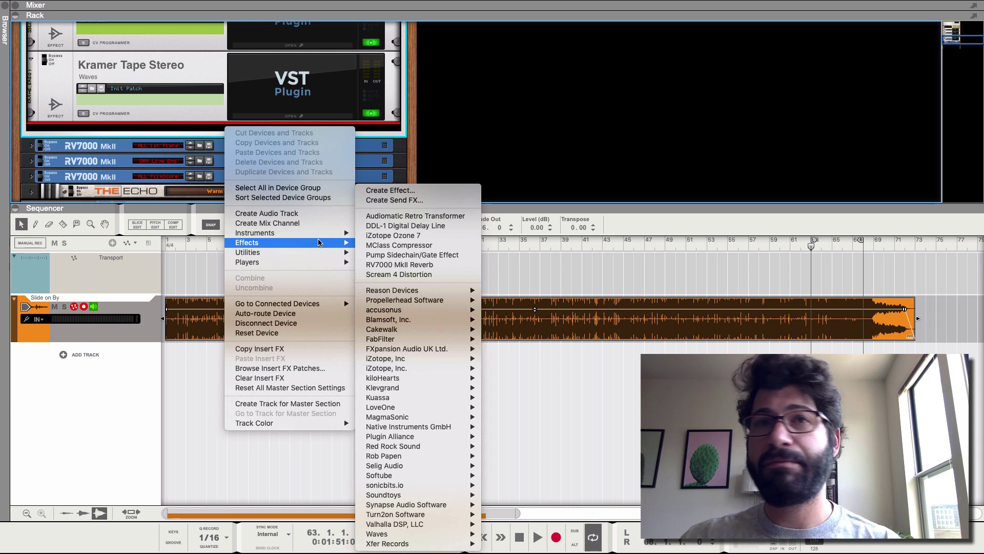
pyautogui.moveTo(431, 303)
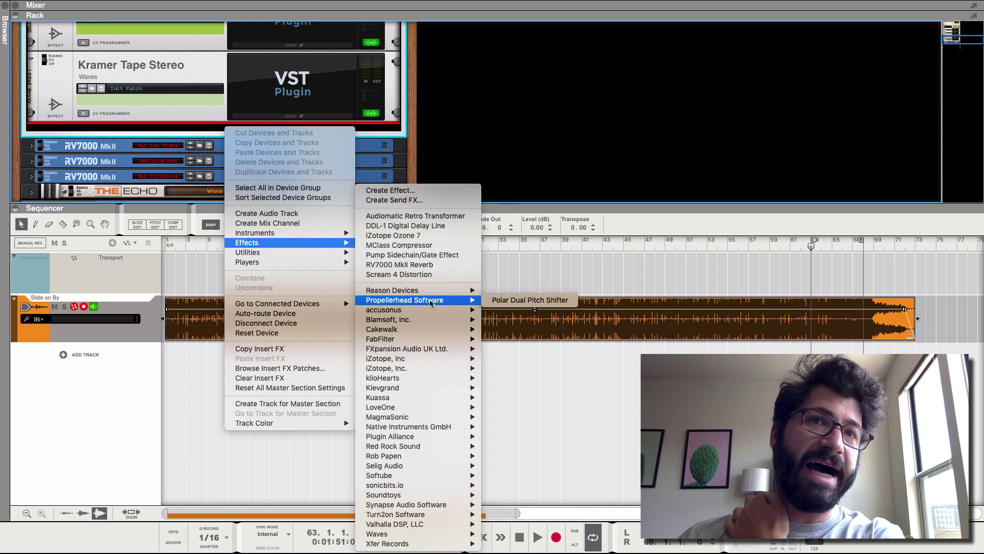
pyautogui.moveTo(449, 380)
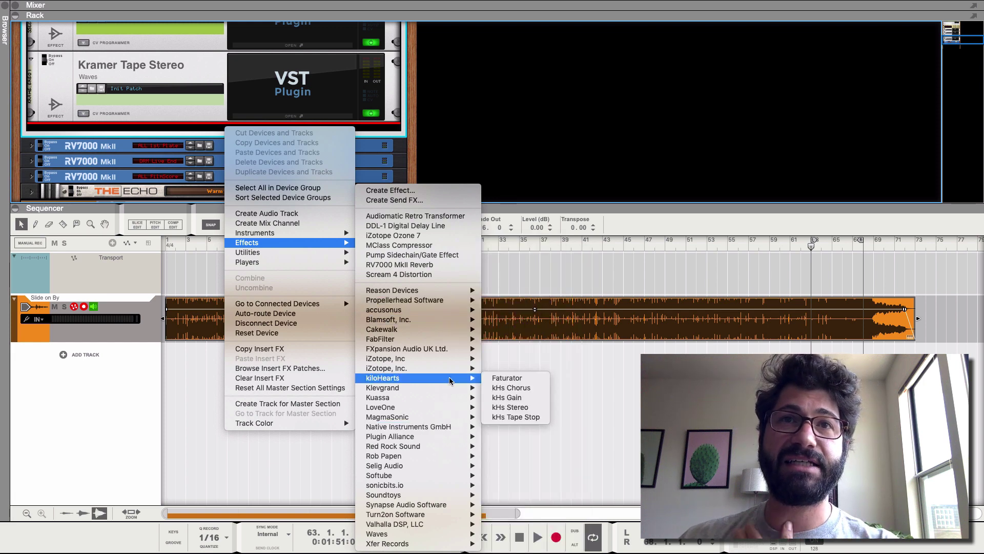
pyautogui.moveTo(451, 360)
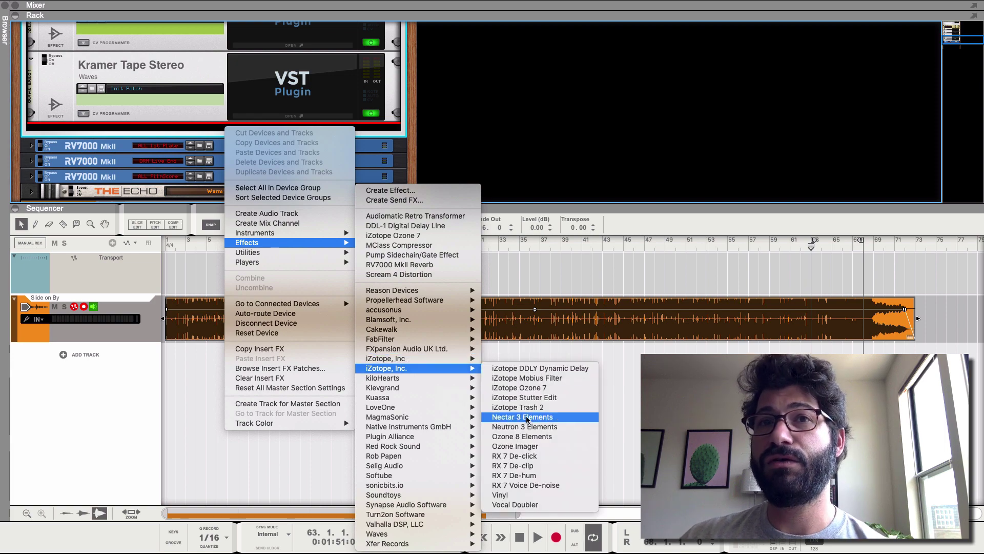
pyautogui.click(538, 444)
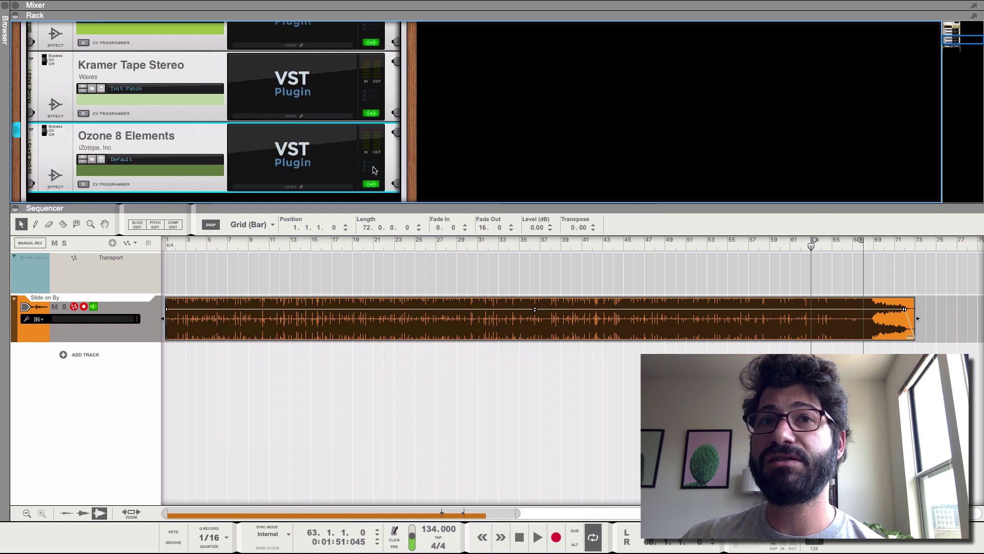
# Open the Ozone 8 Elements editor and display its Imager module
pyautogui.click(317, 187)
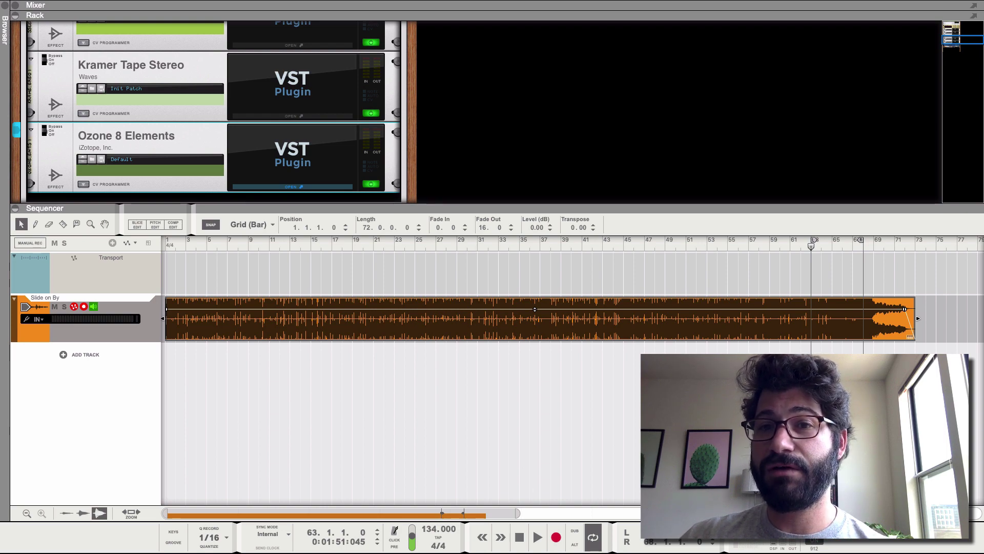
pyautogui.moveTo(659, 548); pyautogui.dragTo(701, 96)
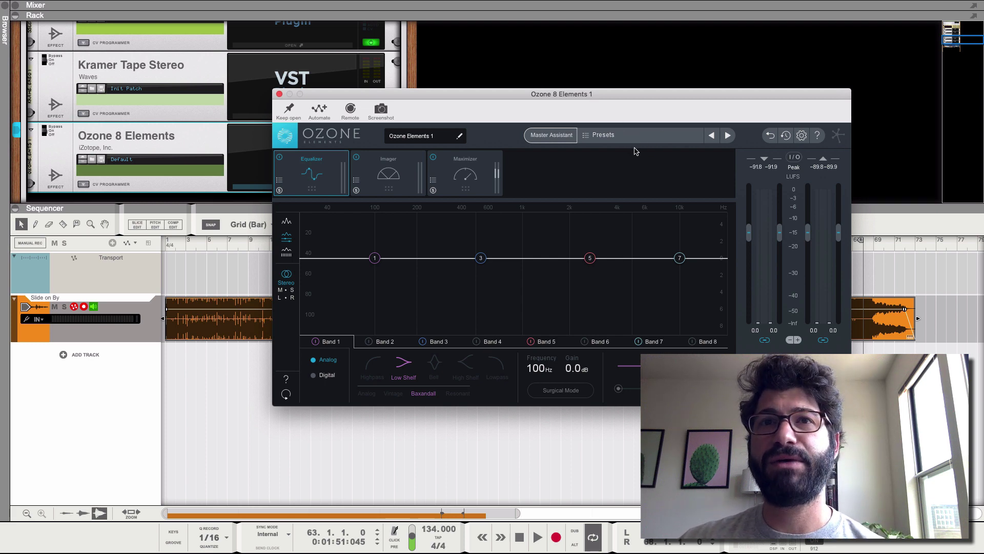
pyautogui.press('super+w')
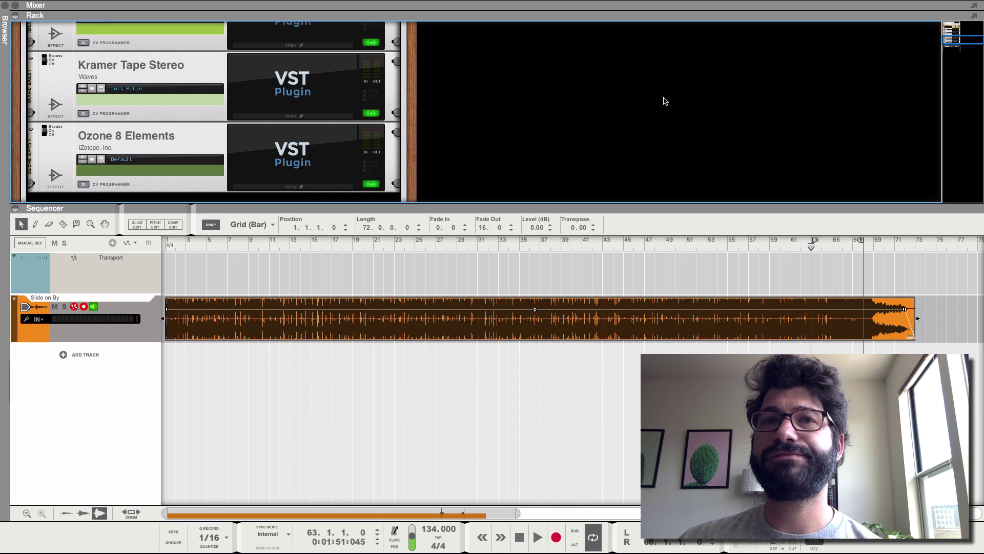
pyautogui.click(302, 189)
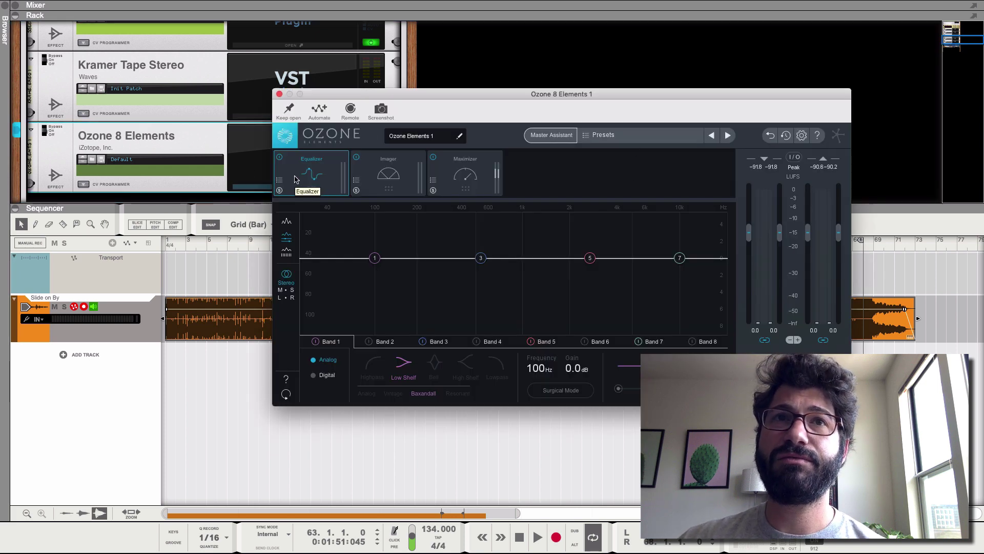
pyautogui.click(375, 168)
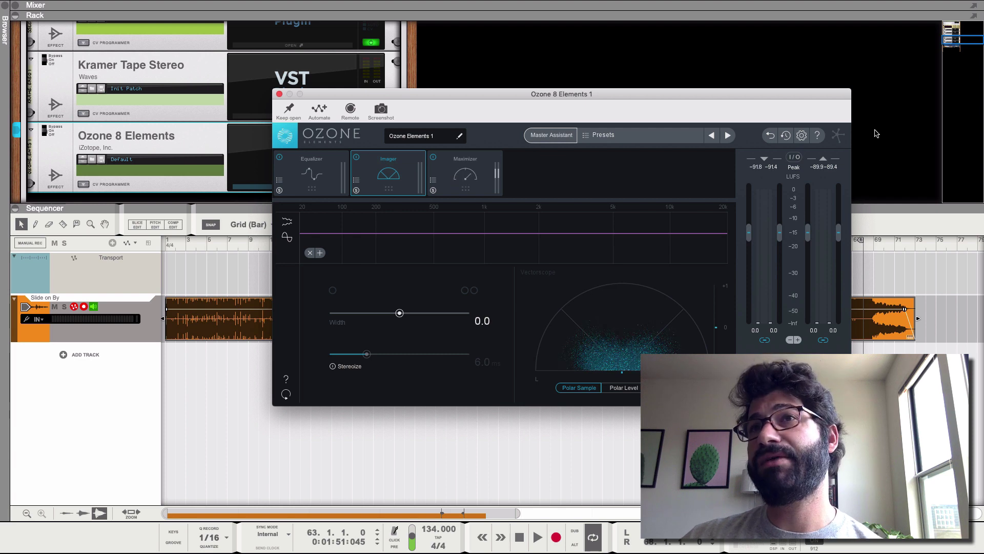
# Switch Ozone's I/O meter type to Short Term + Max Peak and back to Integrated, and review the I/O options
pyautogui.click(794, 157)
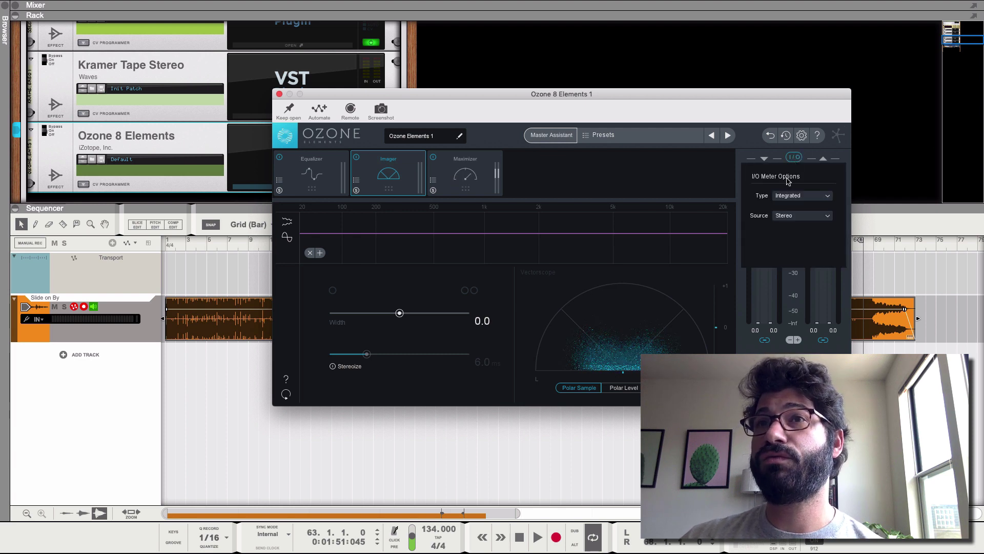
pyautogui.click(788, 199)
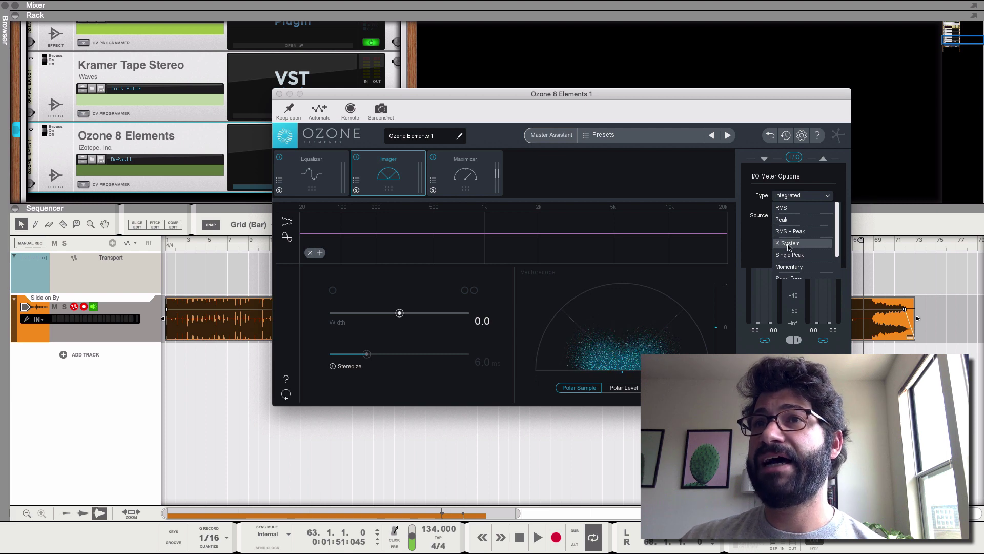
pyautogui.scroll(-3, 788, 247)
pyautogui.click(802, 272)
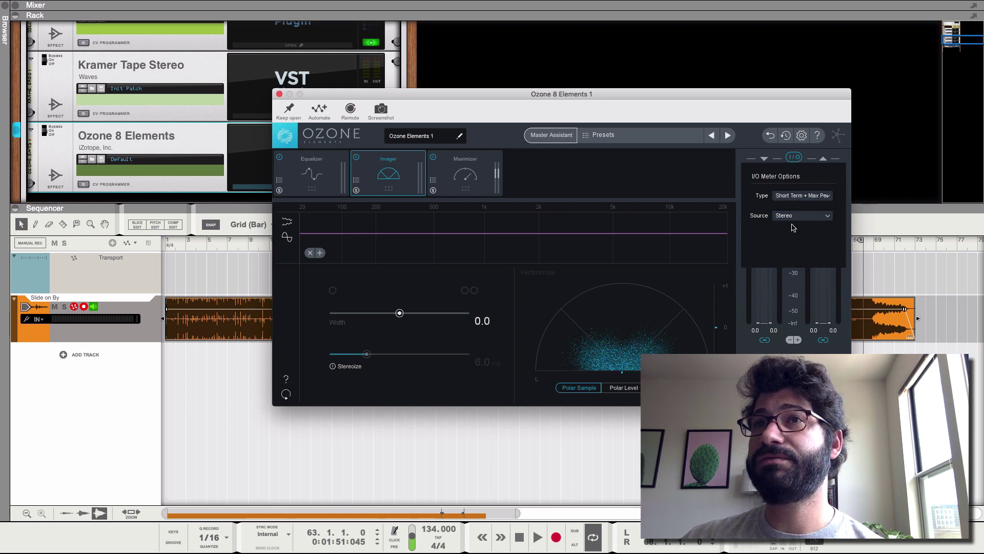
pyautogui.click(798, 196)
pyautogui.click(802, 259)
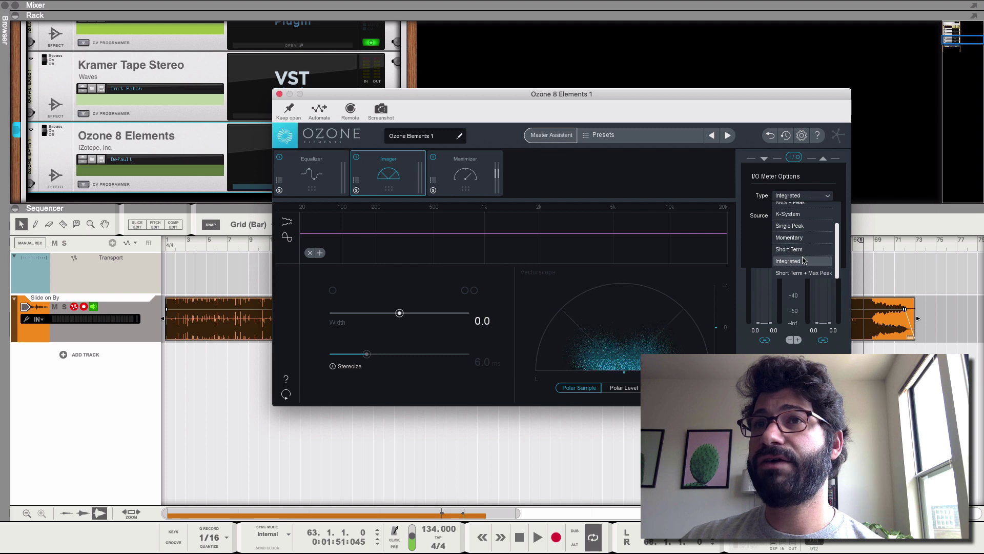
pyautogui.click(795, 158)
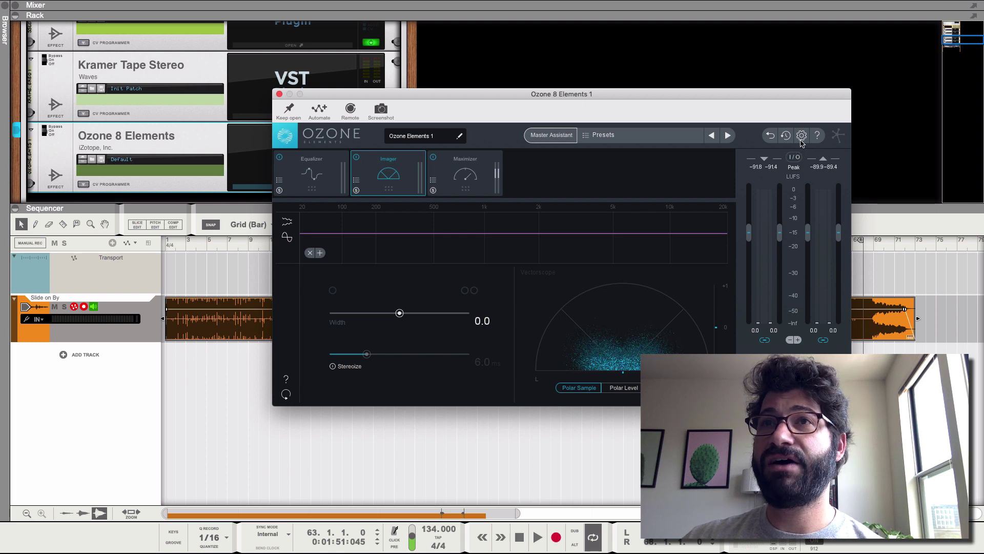
pyautogui.click(801, 140)
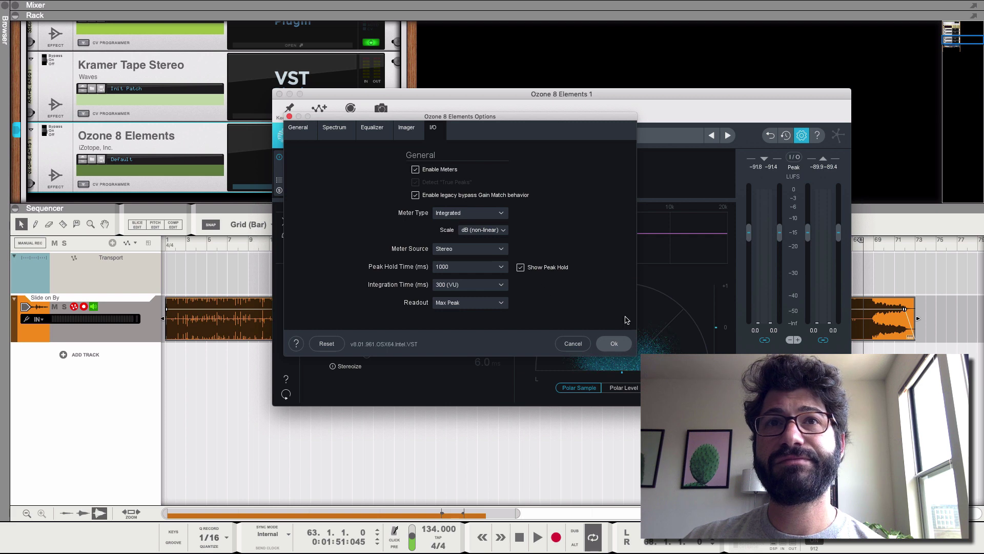
pyautogui.click(613, 343)
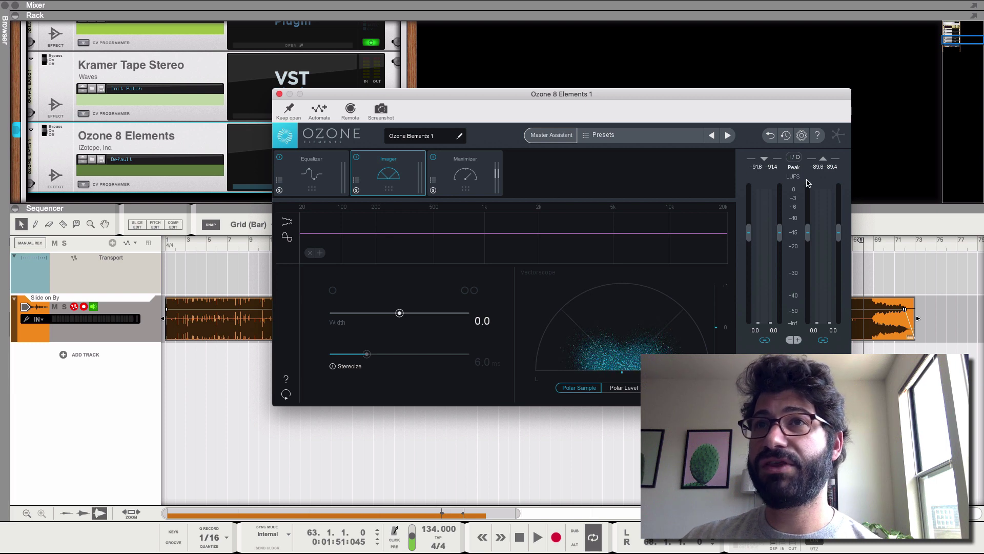
# Set Ozone's Maximizer to IRC II with True Peak enabled and a ceiling of -1.0 dB
pyautogui.click(474, 166)
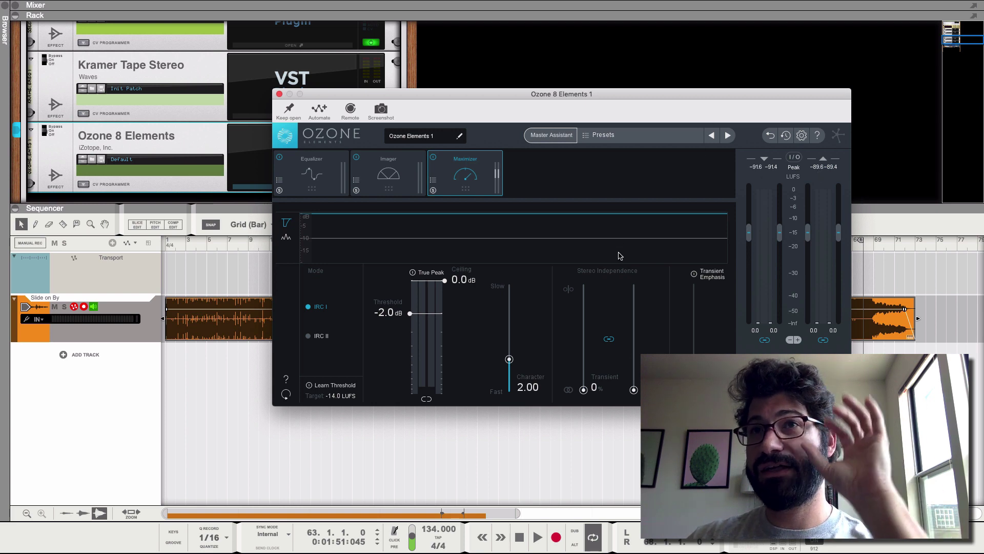
pyautogui.moveTo(455, 286); pyautogui.dragTo(455, 306)
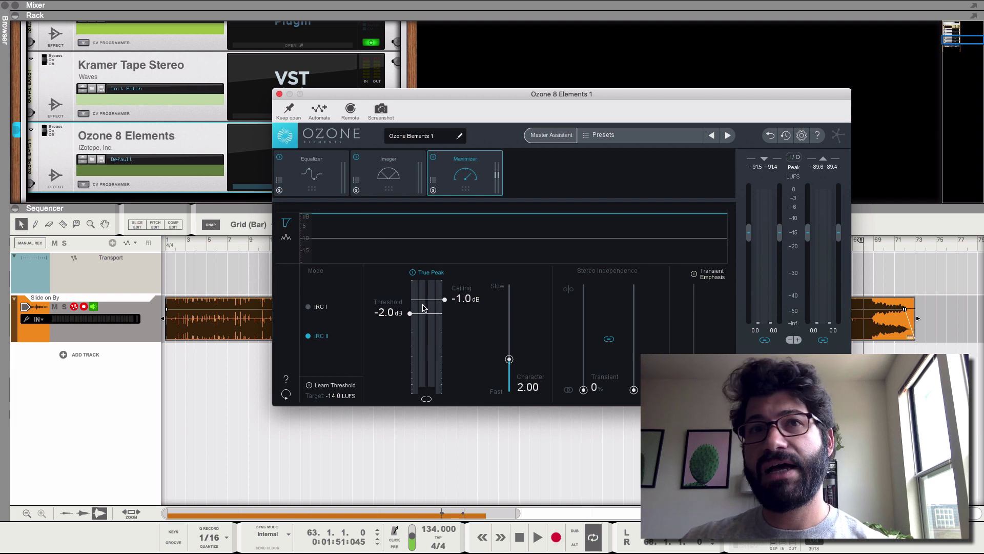
# Run Learn Threshold with a -14.0 LUFS target while the loop plays, set the Maximizer's Character to 5.00, and stop playback
pyautogui.press('space')
pyautogui.click(335, 387)
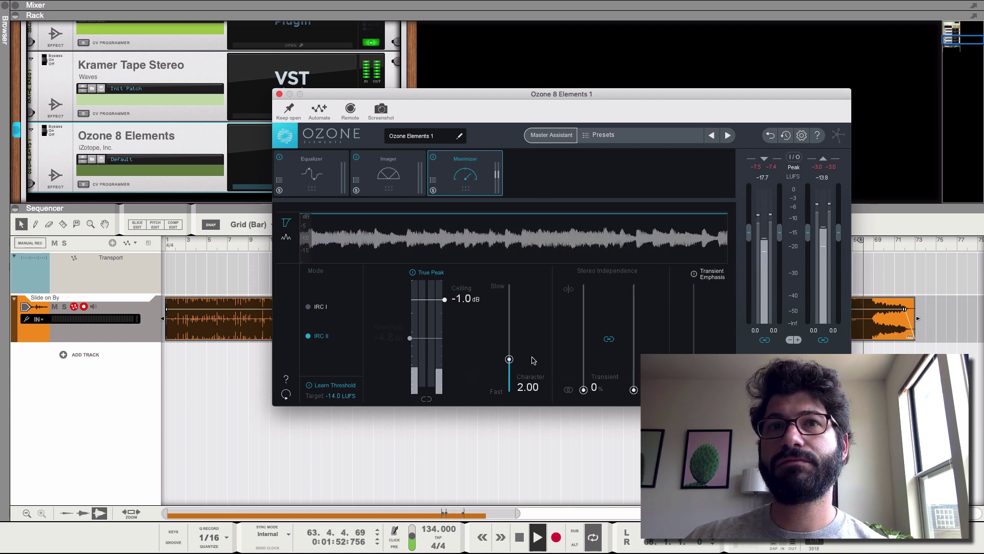
pyautogui.moveTo(509, 357); pyautogui.dragTo(509, 326)
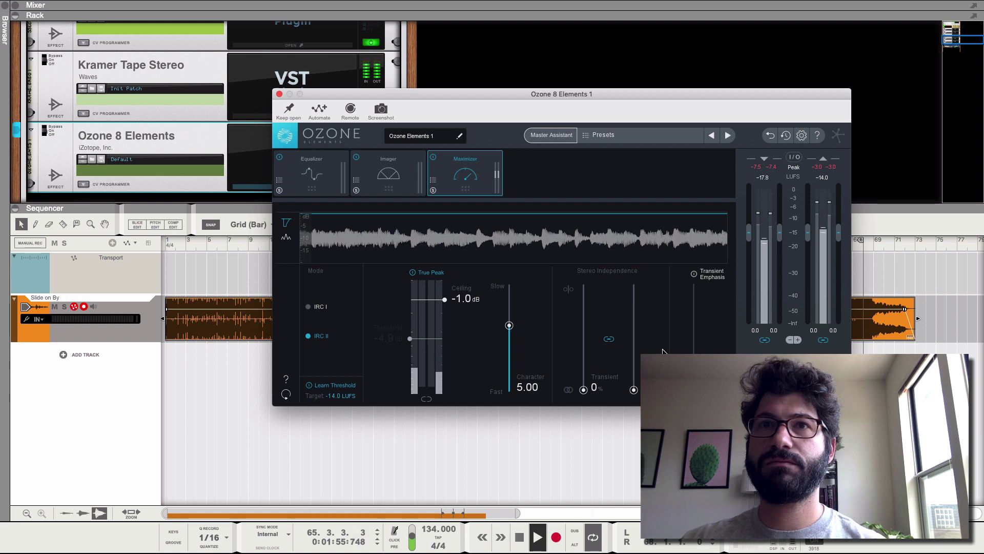
pyautogui.press('space')
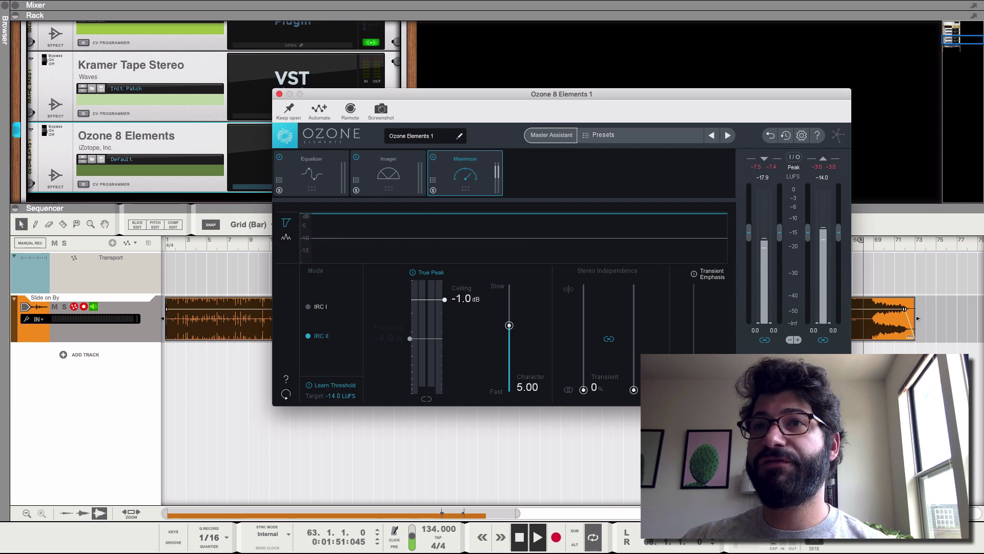
# Enable the Maximizer's Transient Emphasis with an amount of 200 and restart loop playback
pyautogui.click(694, 275)
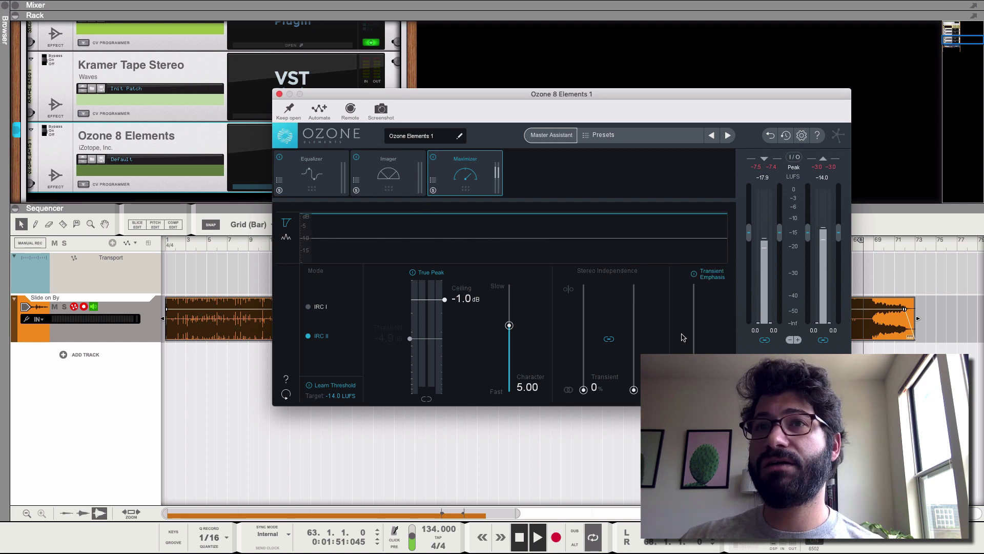
pyautogui.moveTo(693, 389); pyautogui.dragTo(692, 287)
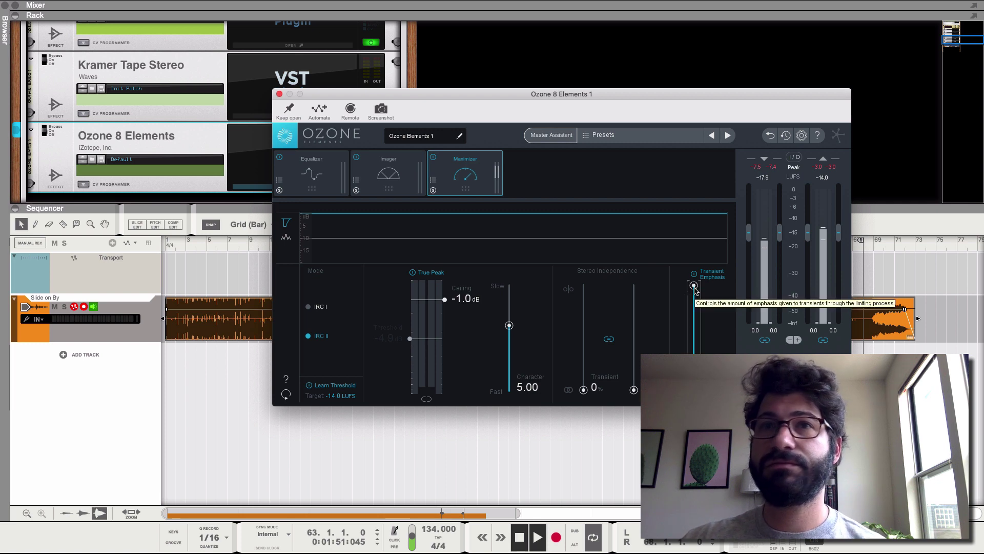
pyautogui.moveTo(591, 93); pyautogui.dragTo(410, 118)
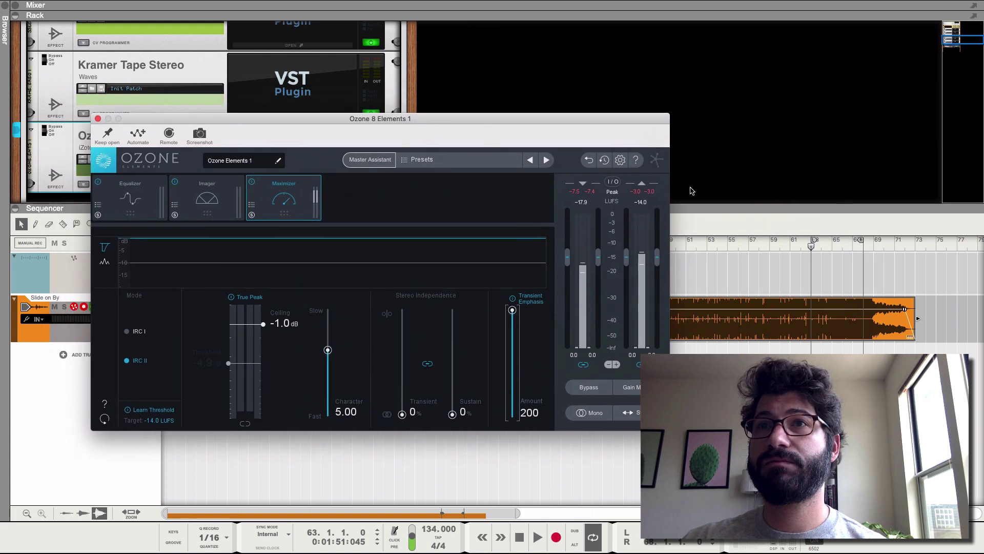
pyautogui.press('space')
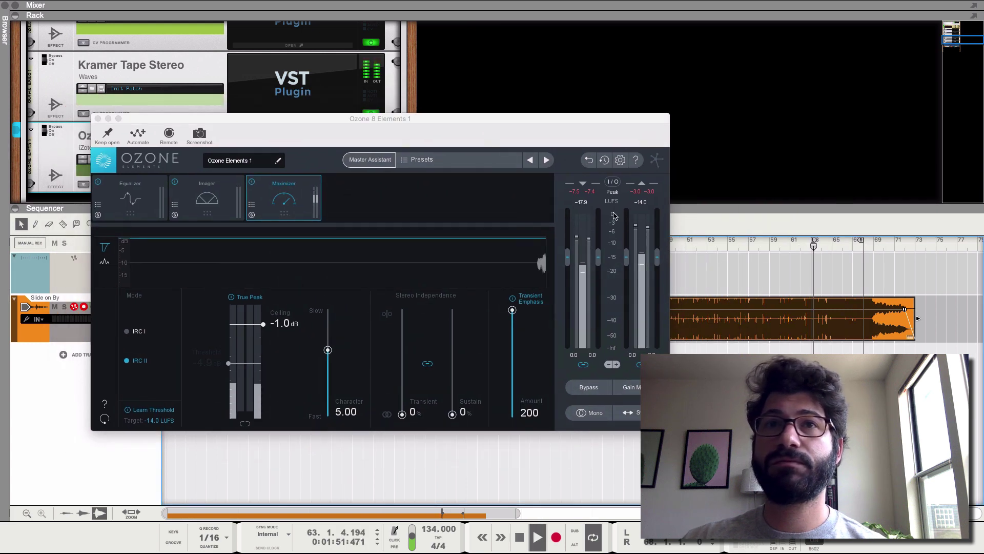
pyautogui.moveTo(500, 122); pyautogui.dragTo(587, 112)
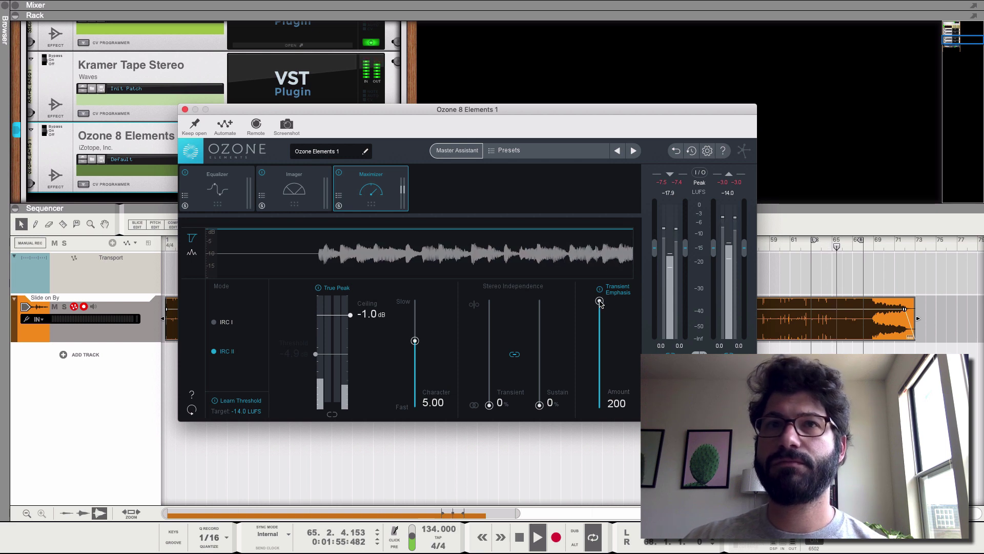
# With Learn Threshold off, set the Maximizer's threshold to -8.6 dB and return Transient Emphasis to 0 after auditioning it at 200
pyautogui.moveTo(600, 300); pyautogui.dragTo(588, 446)
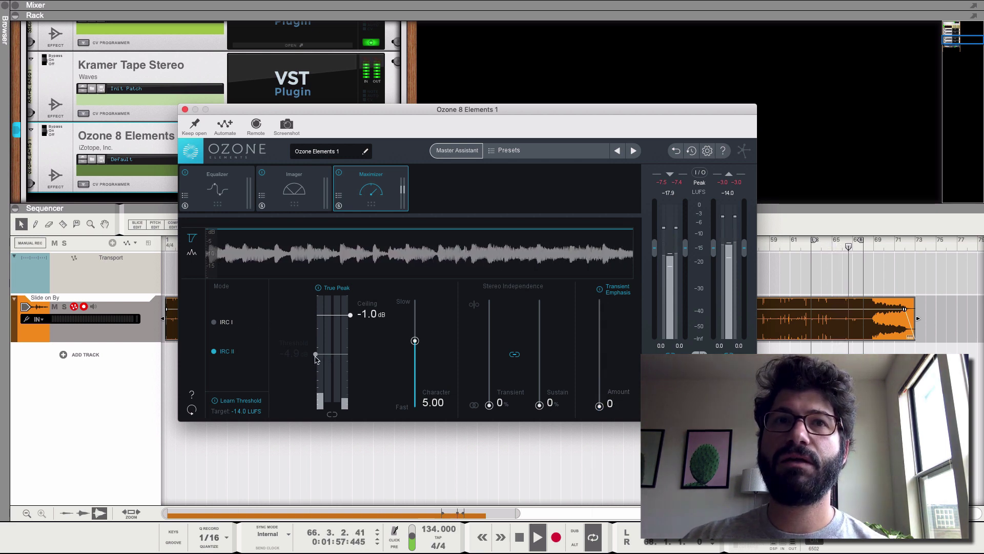
pyautogui.click(243, 400)
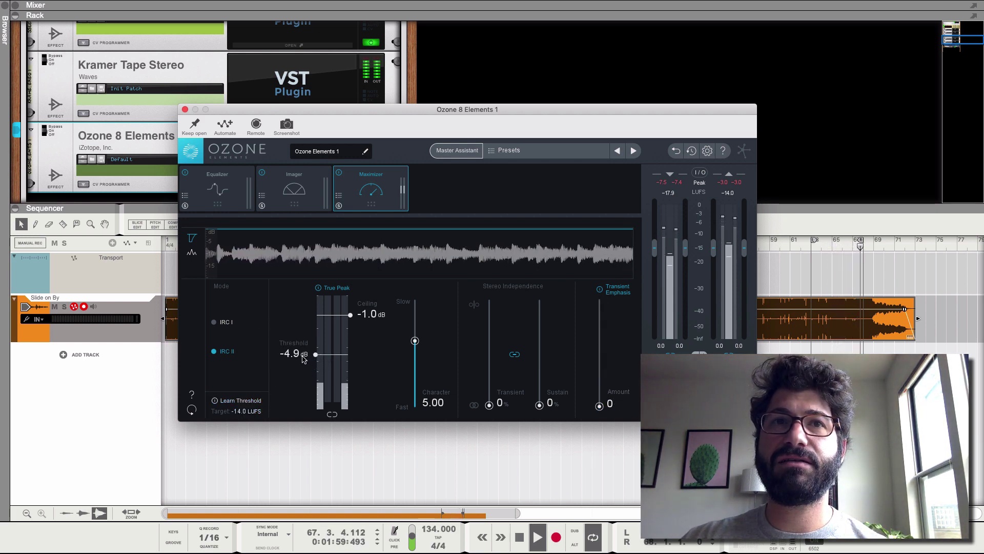
pyautogui.moveTo(294, 354); pyautogui.dragTo(299, 373)
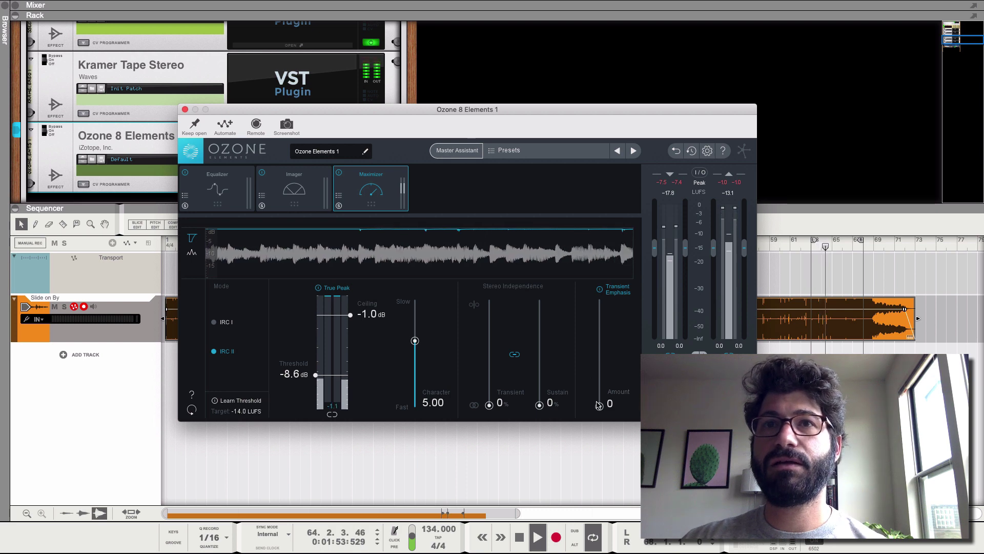
pyautogui.moveTo(599, 406); pyautogui.dragTo(603, 288)
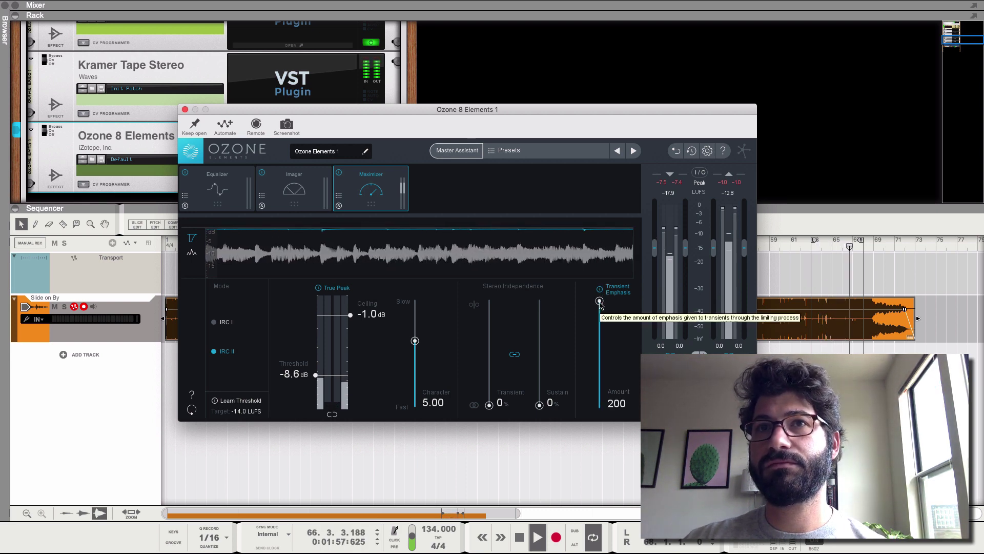
pyautogui.moveTo(599, 303); pyautogui.dragTo(599, 405)
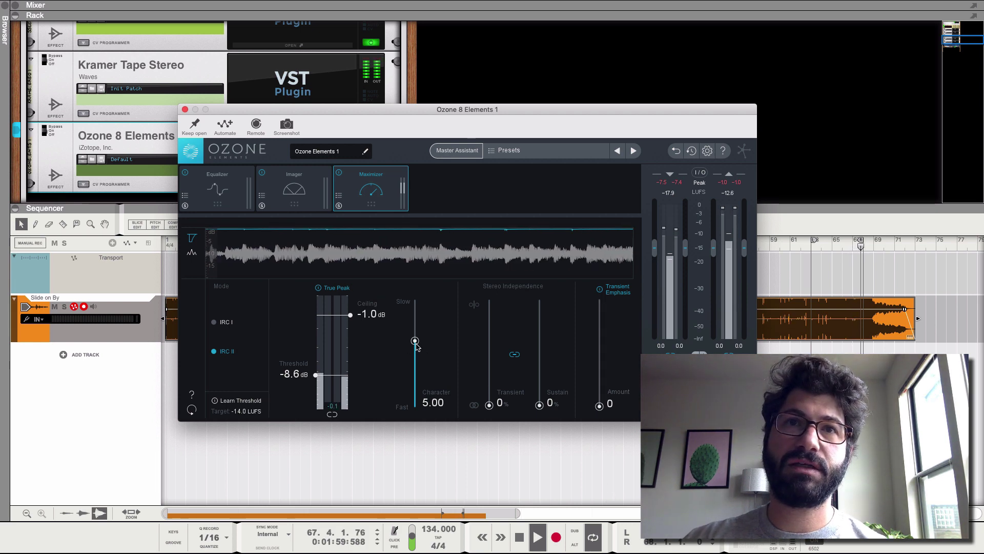
# Audition the Maximizer's Character at 10.00 and 0.00, set it to 4.15, and raise the threshold to -6.7 dB and somewhat further
pyautogui.moveTo(407, 346); pyautogui.dragTo(407, 299)
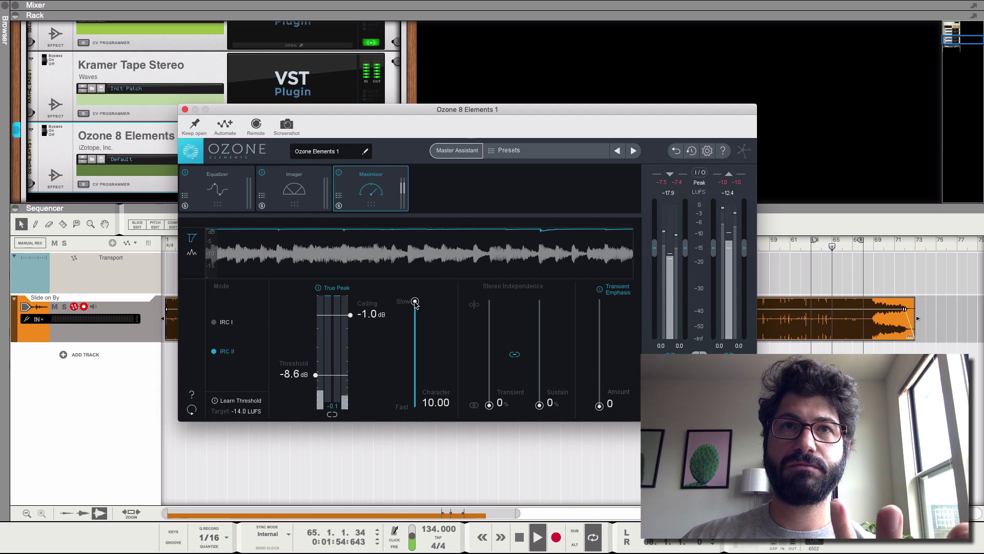
pyautogui.moveTo(415, 301); pyautogui.dragTo(417, 442)
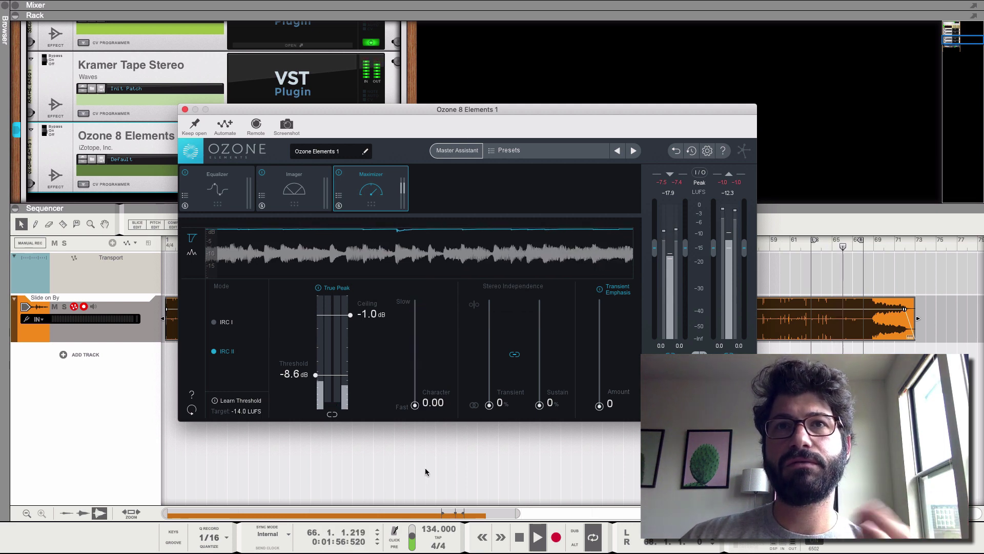
pyautogui.moveTo(414, 405); pyautogui.dragTo(415, 349)
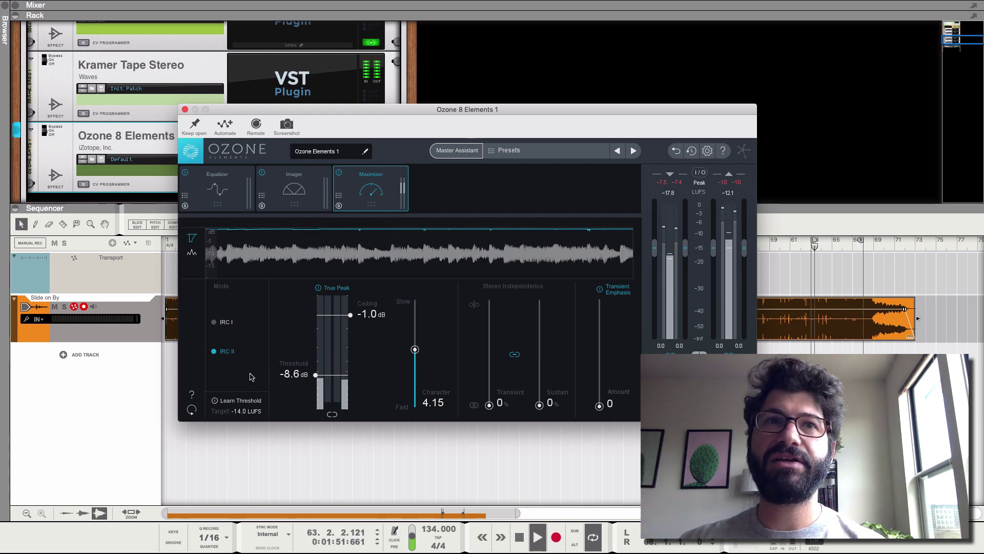
pyautogui.moveTo(286, 377); pyautogui.dragTo(291, 365)
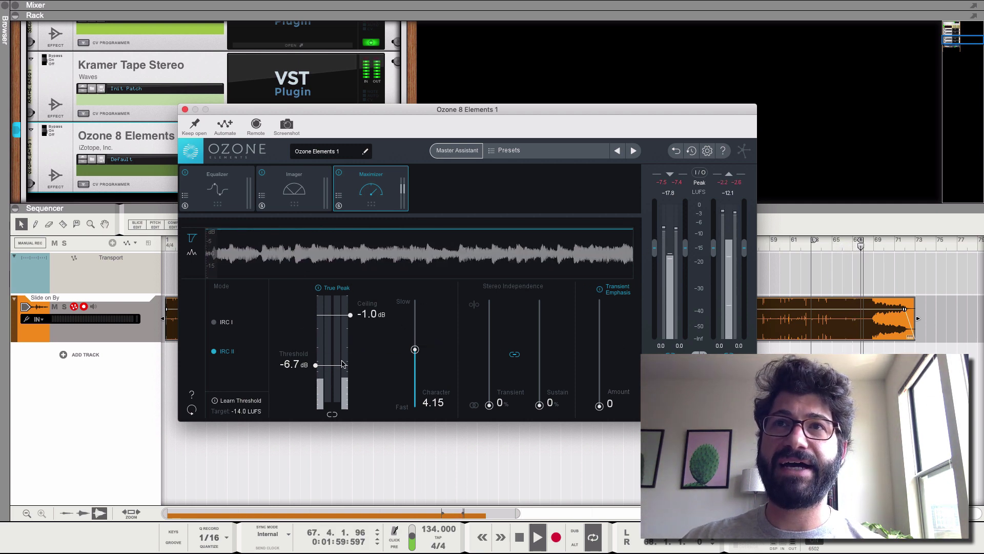
pyautogui.moveTo(279, 365); pyautogui.dragTo(289, 342)
# Load the Modern Width preset in Ozone's Imager and close the preset manager
pyautogui.click(264, 194)
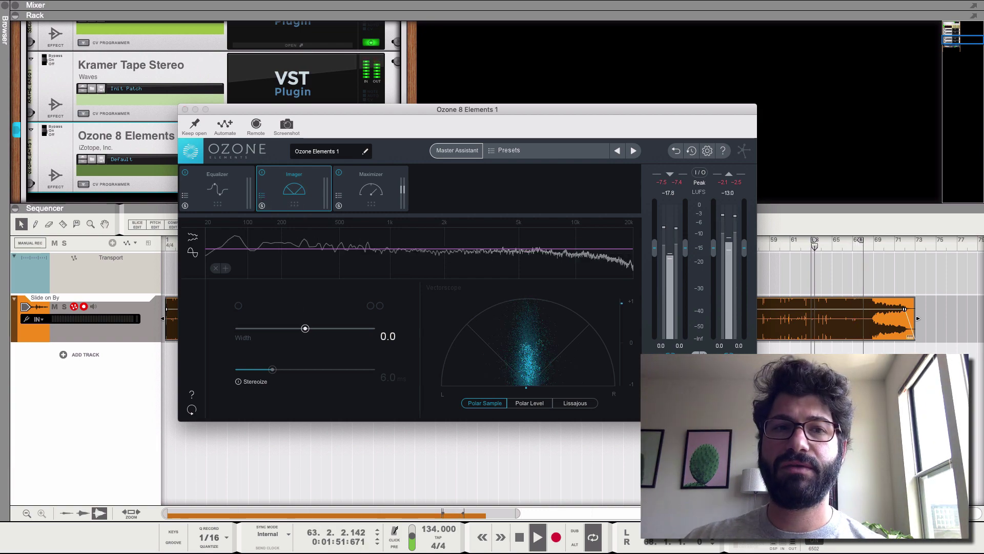
pyautogui.moveTo(759, 370); pyautogui.dragTo(658, 284)
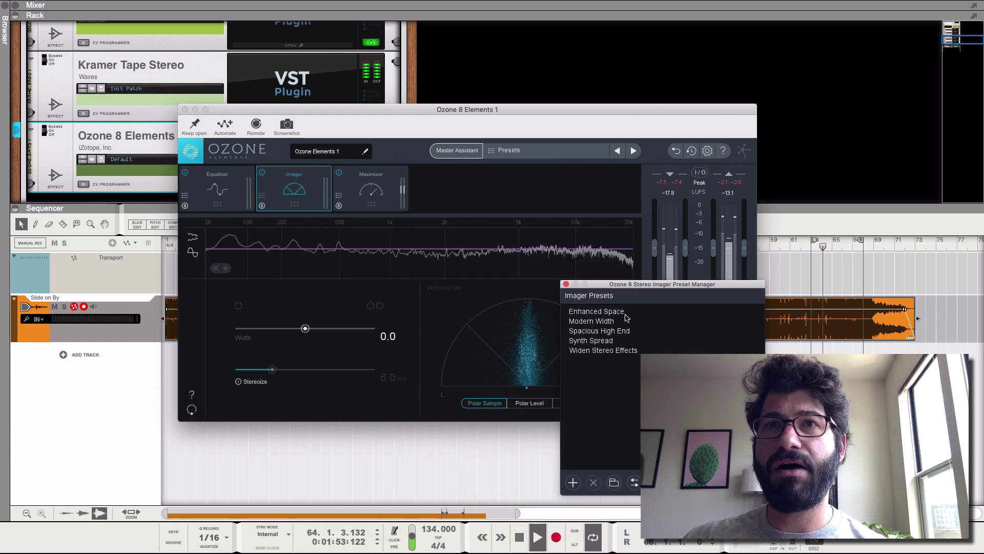
pyautogui.click(599, 322)
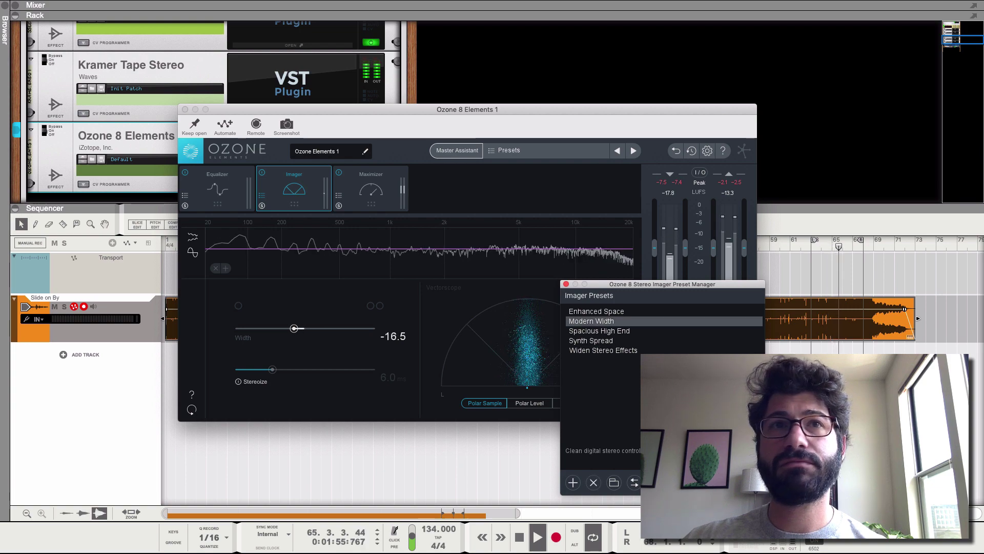
pyautogui.click(566, 284)
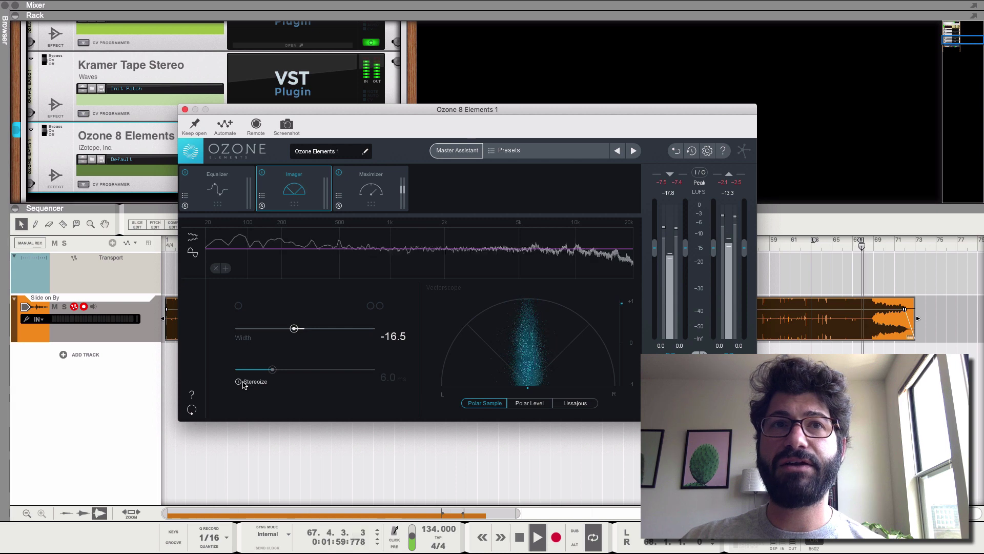
# Enable Stereoize in the Imager, set its Width to 14.1, and compare the sound with the module bypassed and active
pyautogui.click(239, 382)
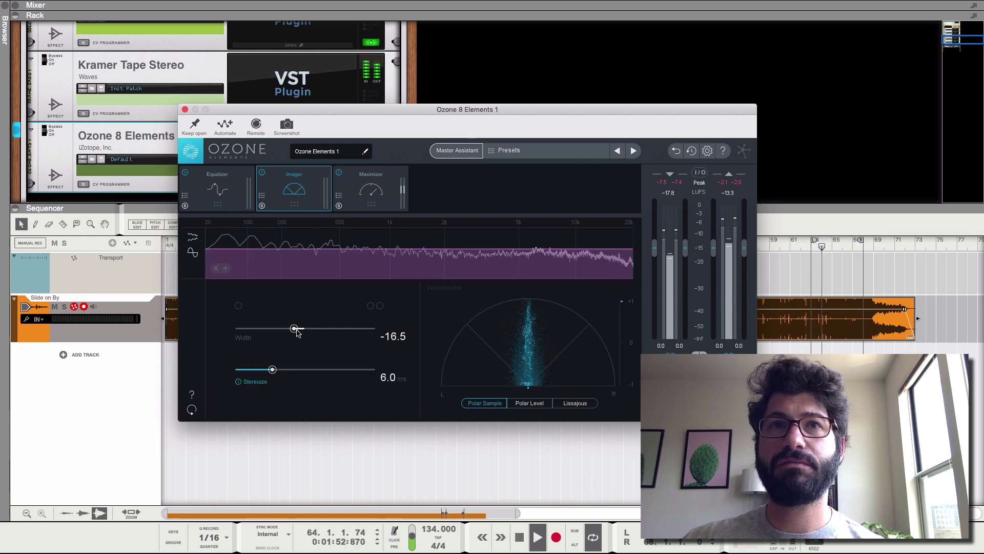
pyautogui.moveTo(296, 330); pyautogui.dragTo(314, 334)
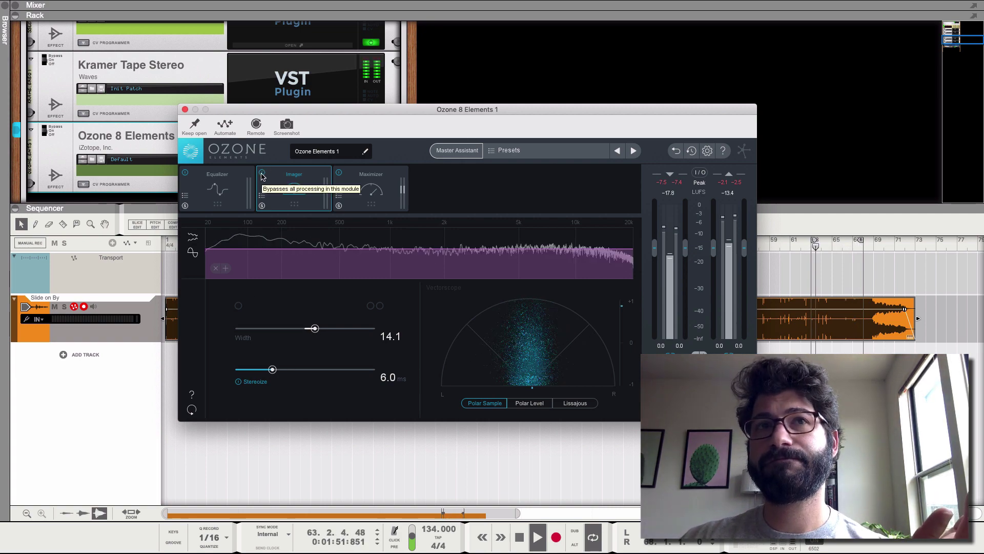
pyautogui.click(262, 175)
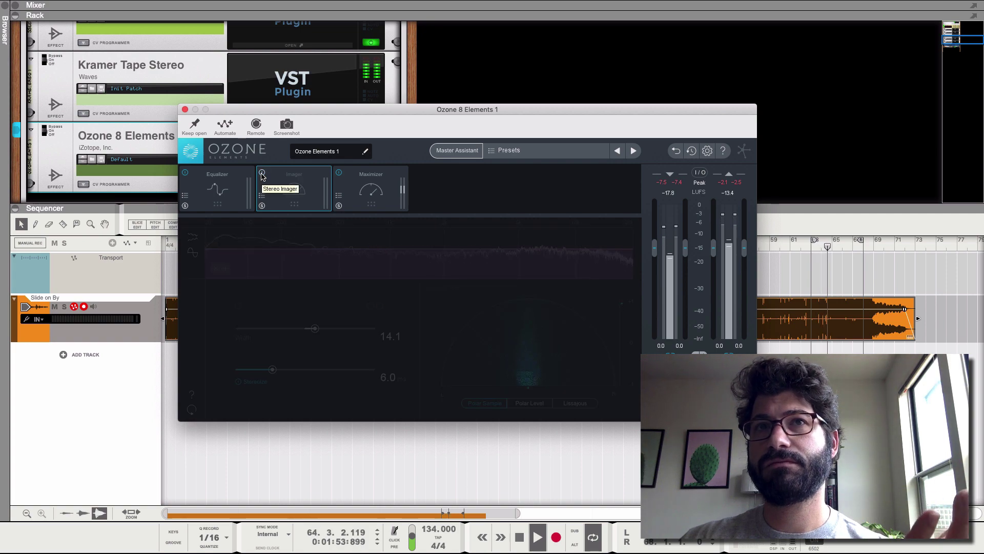
pyautogui.click(262, 175)
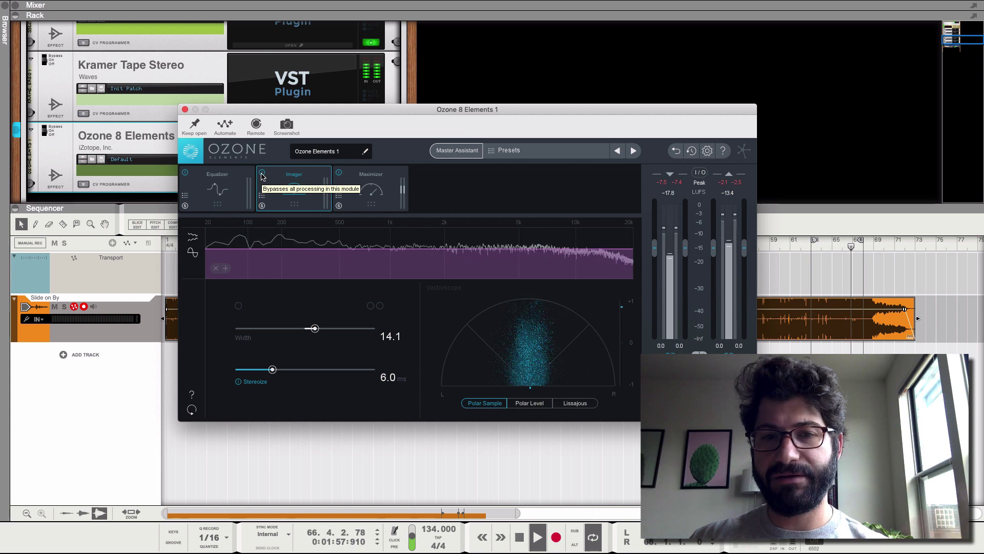
# Stop playback, close the Ozone 8 Elements window, and collapse the Sequencer so the rack shows the full insert chain
pyautogui.press('space')
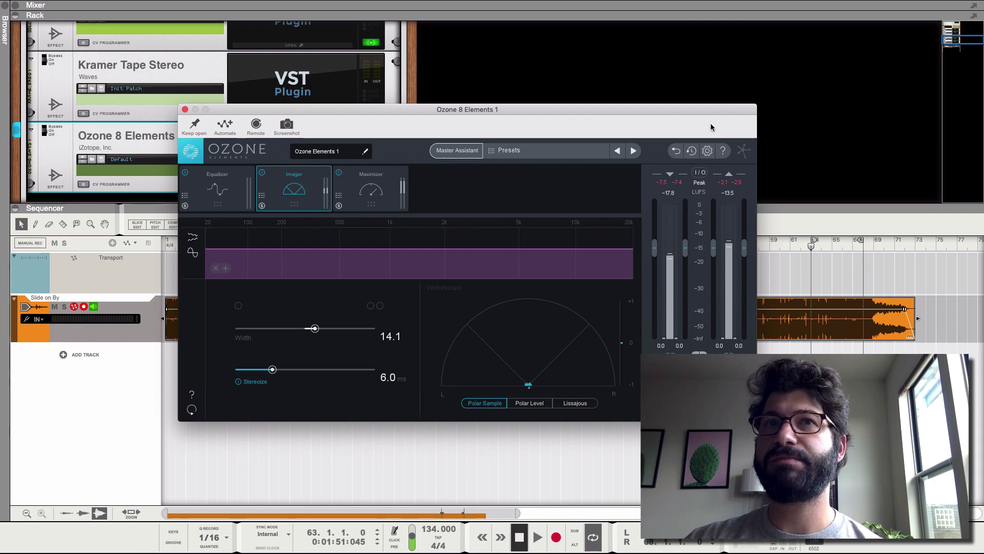
pyautogui.click(185, 110)
pyautogui.scroll(10, 169, 108)
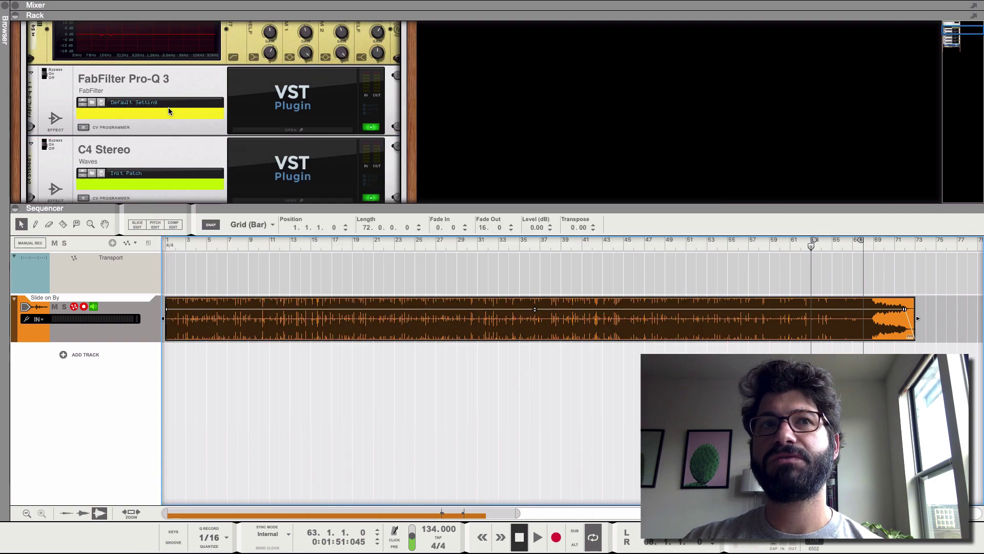
pyautogui.scroll(-5, 168, 107)
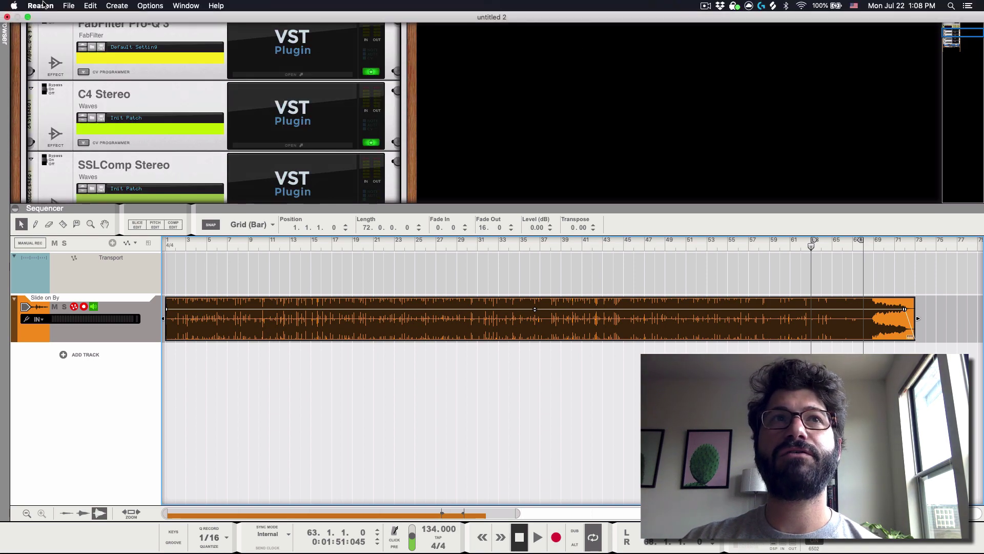
pyautogui.click(76, 6)
pyautogui.click(631, 181)
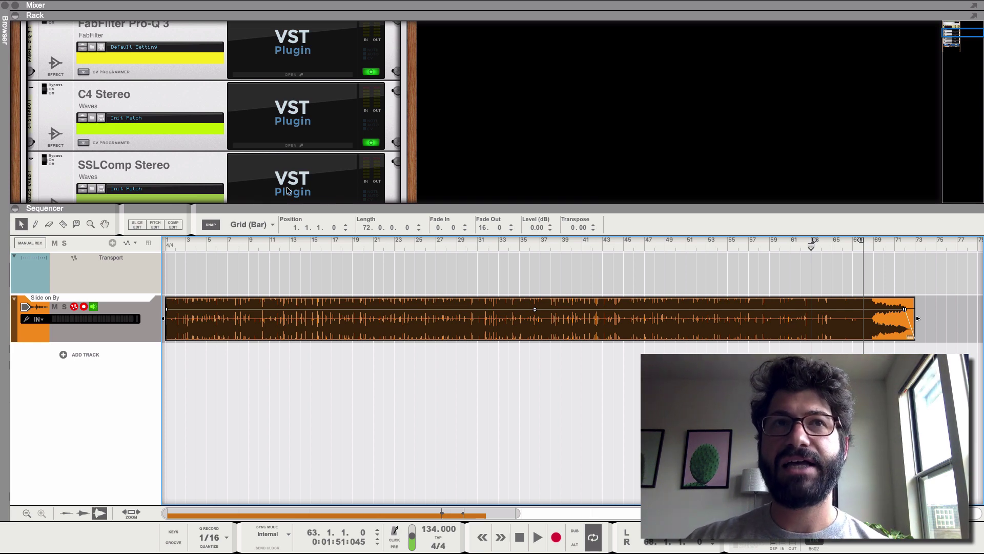
pyautogui.click(15, 207)
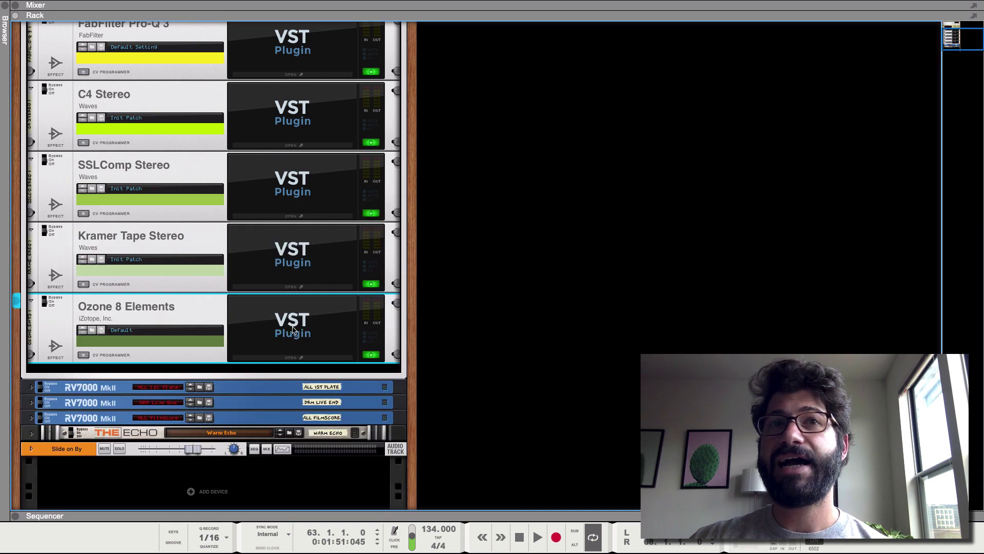